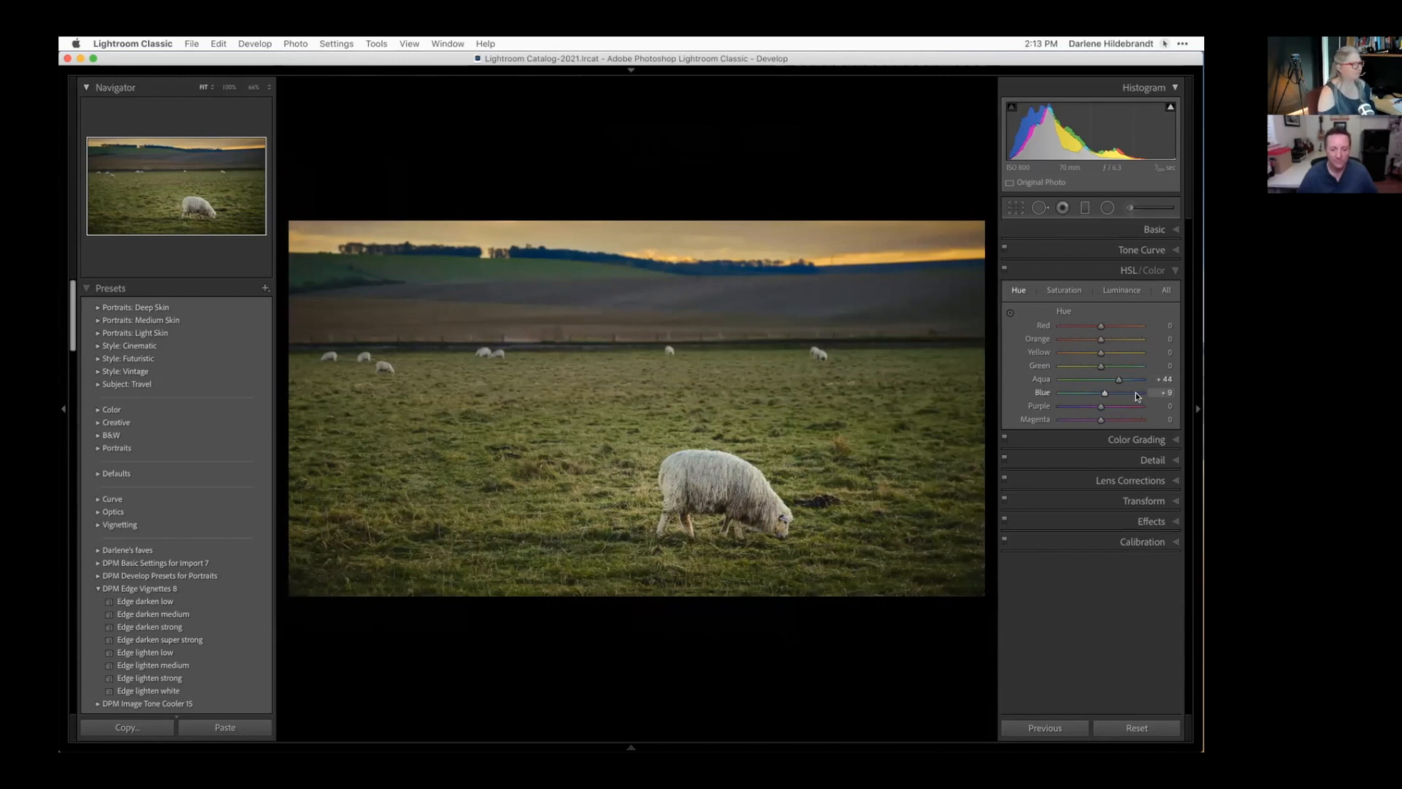
Undo the Aqua and Blue hue changes on the sheep photo and hide the side panels.
key("super+z")
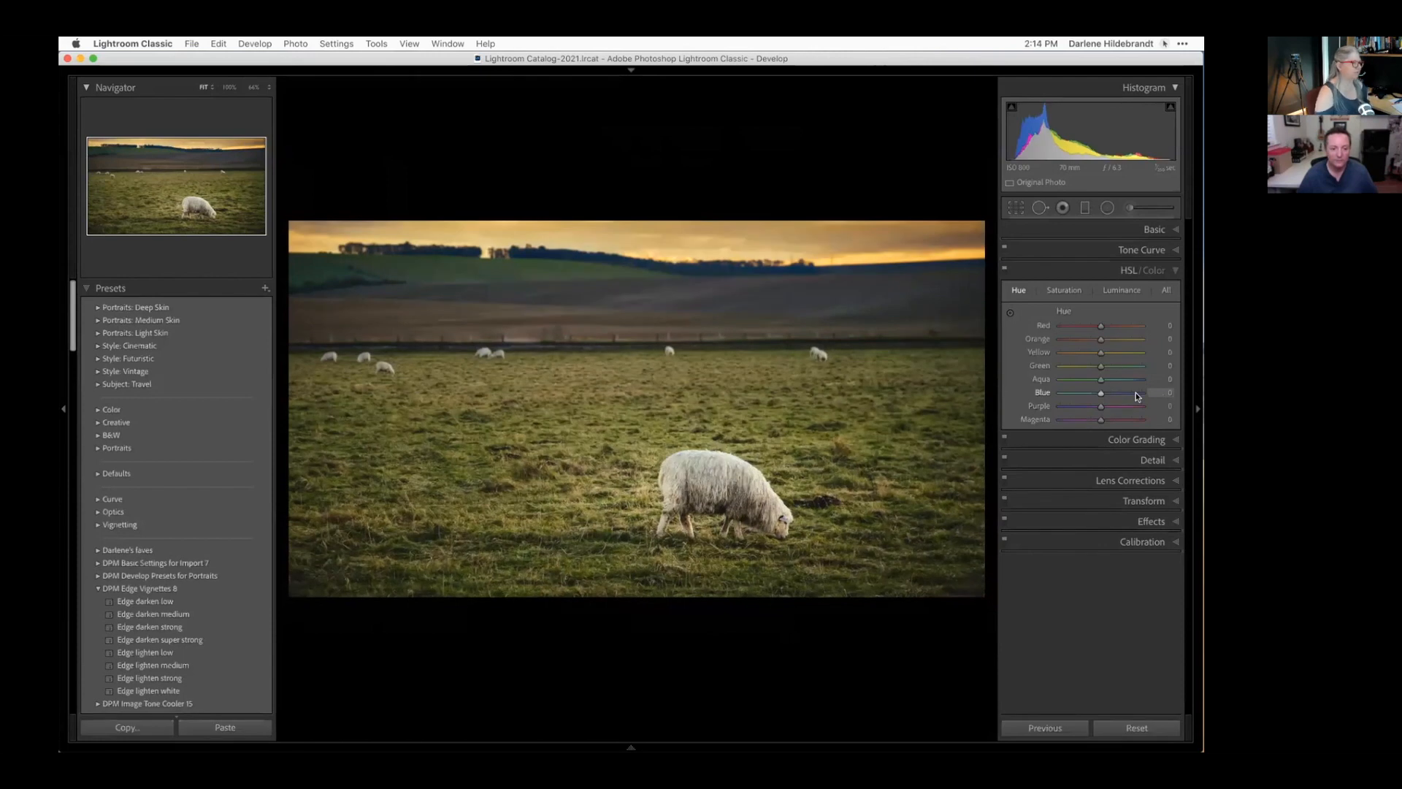
key("Tab")
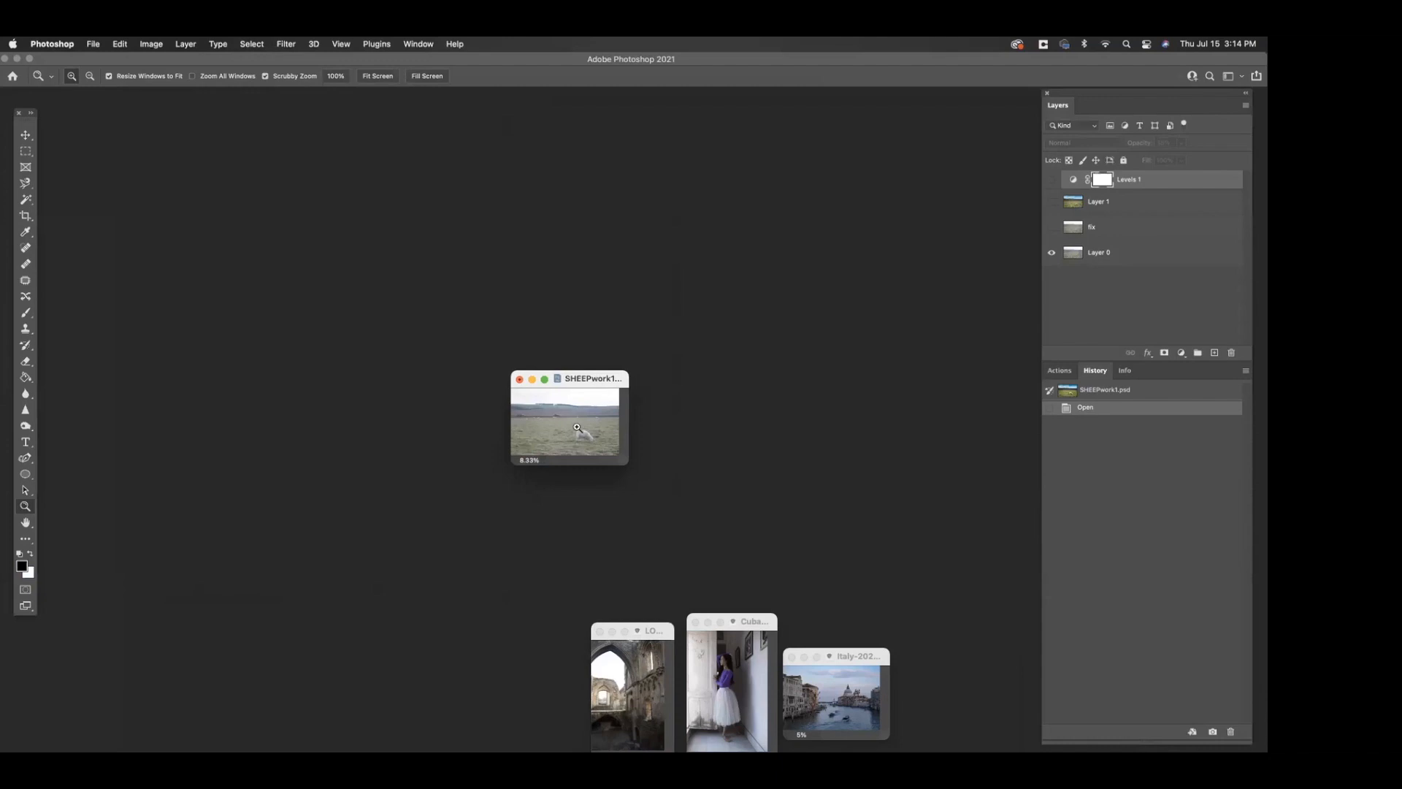
In Photoshop, enlarge the SHEEPwork1 document in full-screen mode and move the Layers panel closer to the image.
left_click(577, 427)
left_click(577, 427)
key("f")
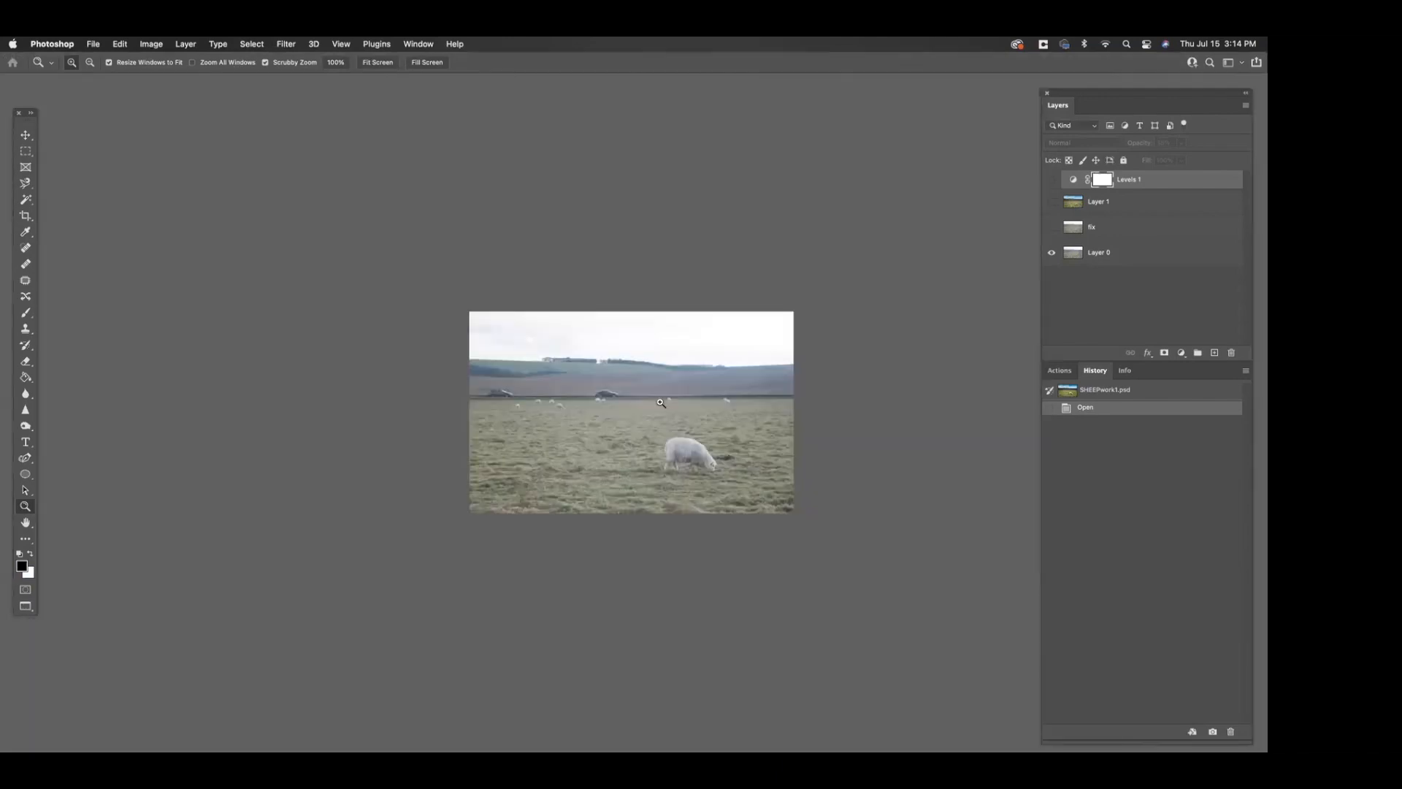
left_click(661, 402)
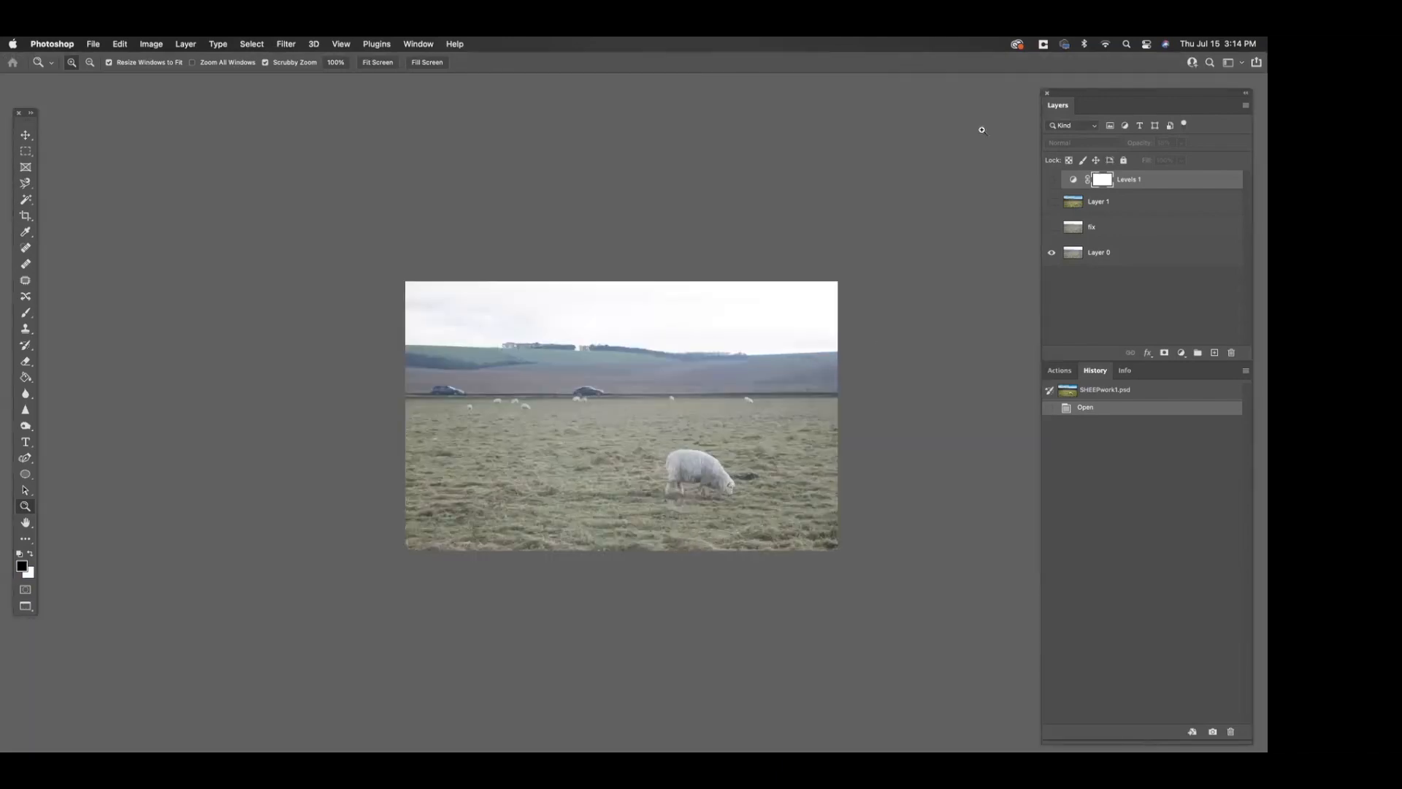
left_click_drag(1085, 94, 948, 96)
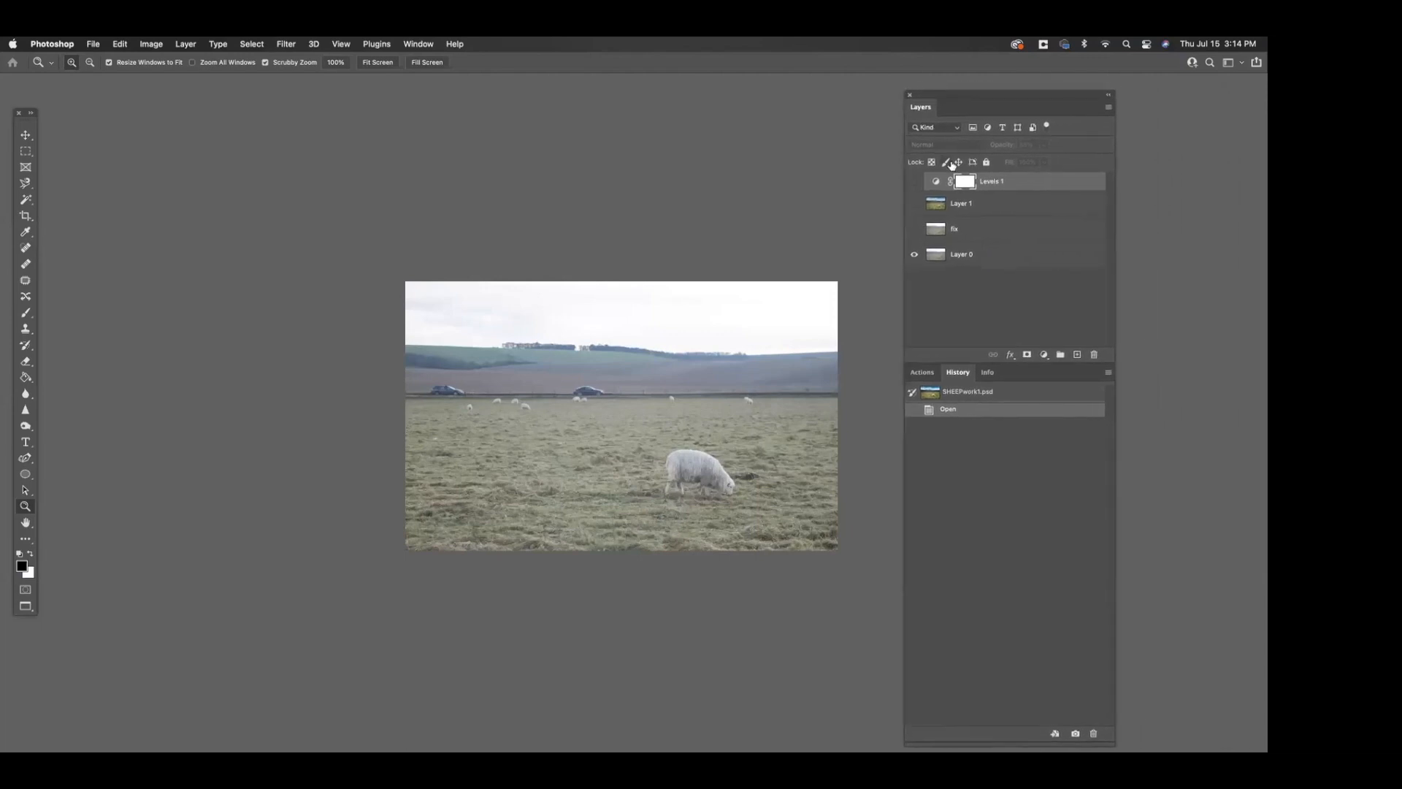
Compare the sheep image with the fix layer hidden and shown, leaving it on, and make Layer 1 visible.
left_click(914, 231)
left_click(915, 231)
left_click(914, 231)
left_click(914, 204)
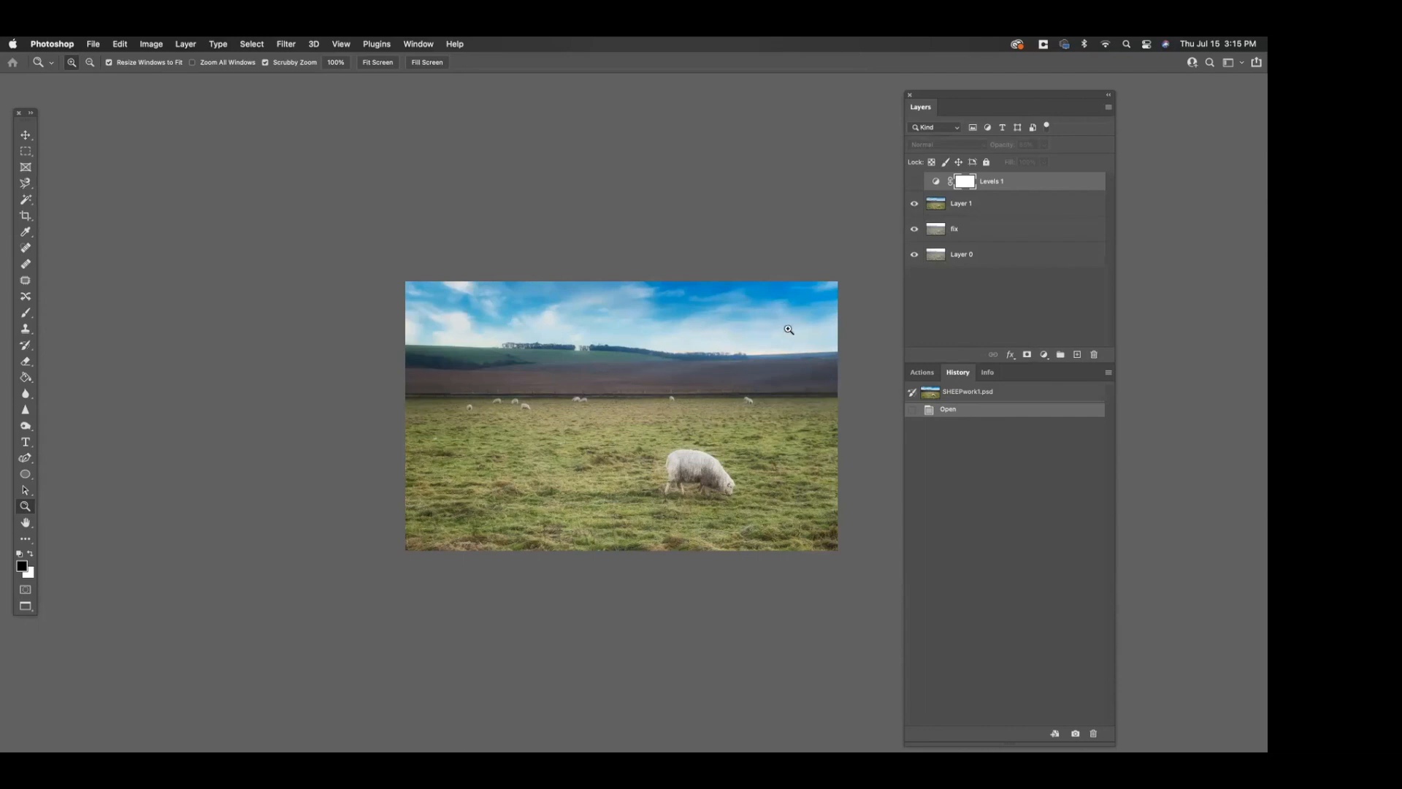
Compare the sheep image with Layer 1 hidden and shown, and turn on the Levels 1 adjustment layer.
left_click(915, 203)
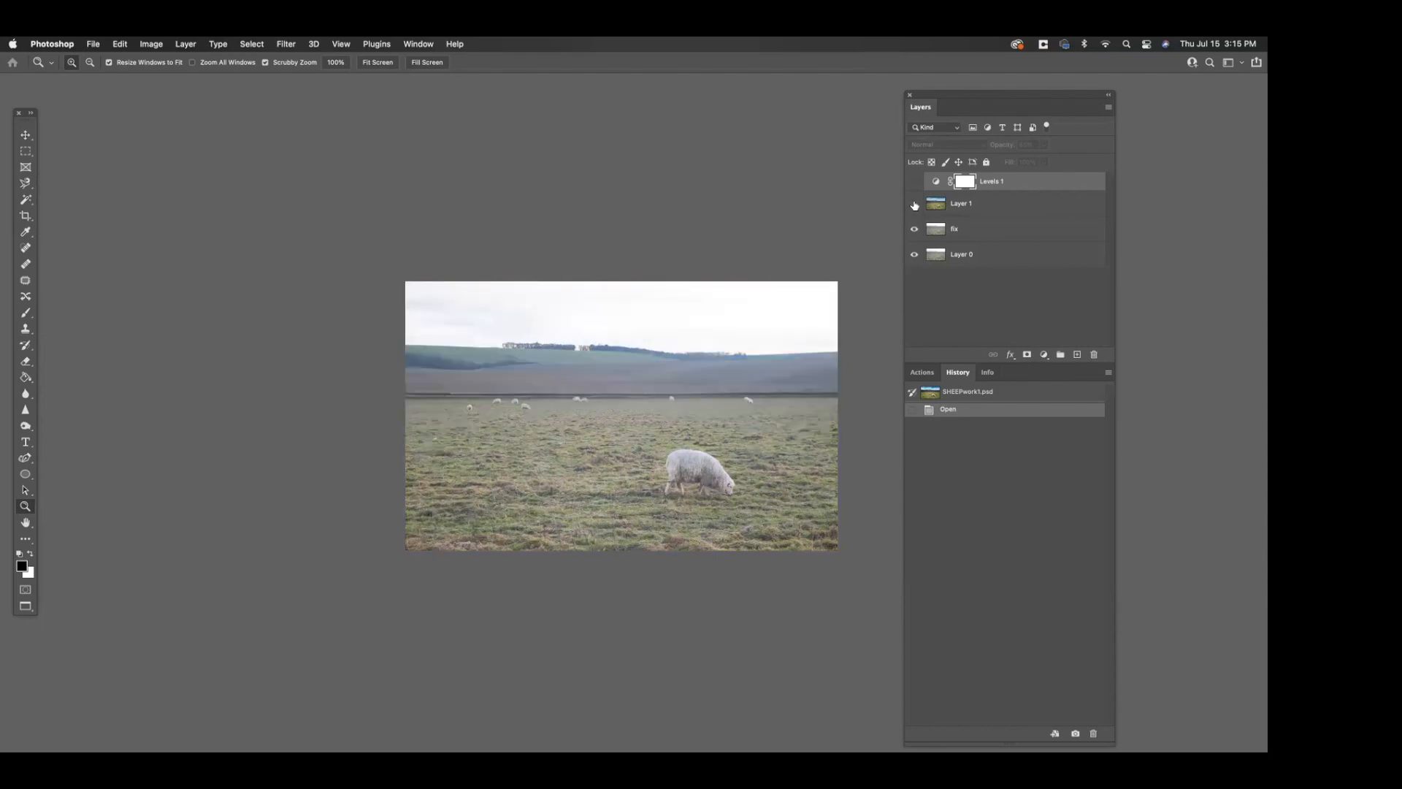
left_click(915, 204)
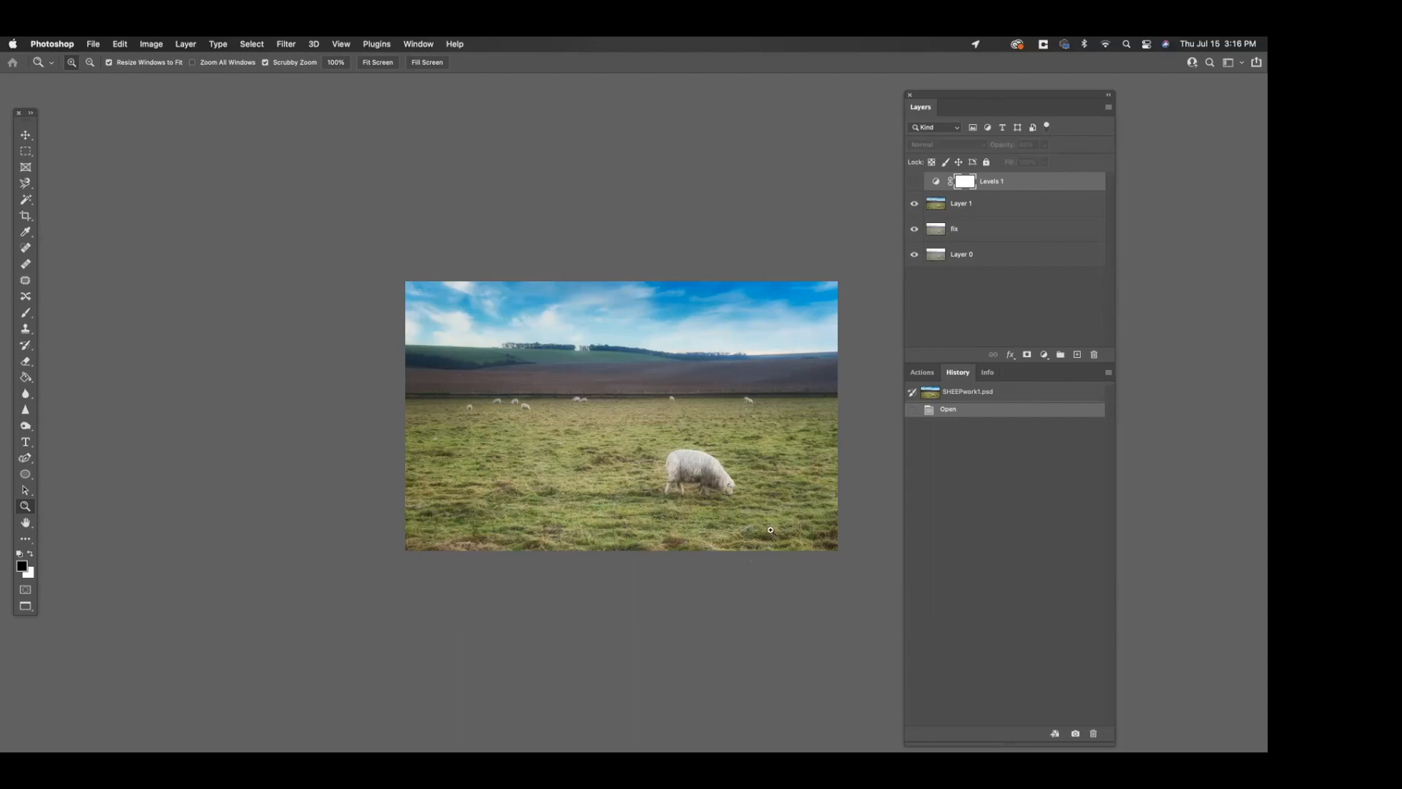
left_click(915, 182)
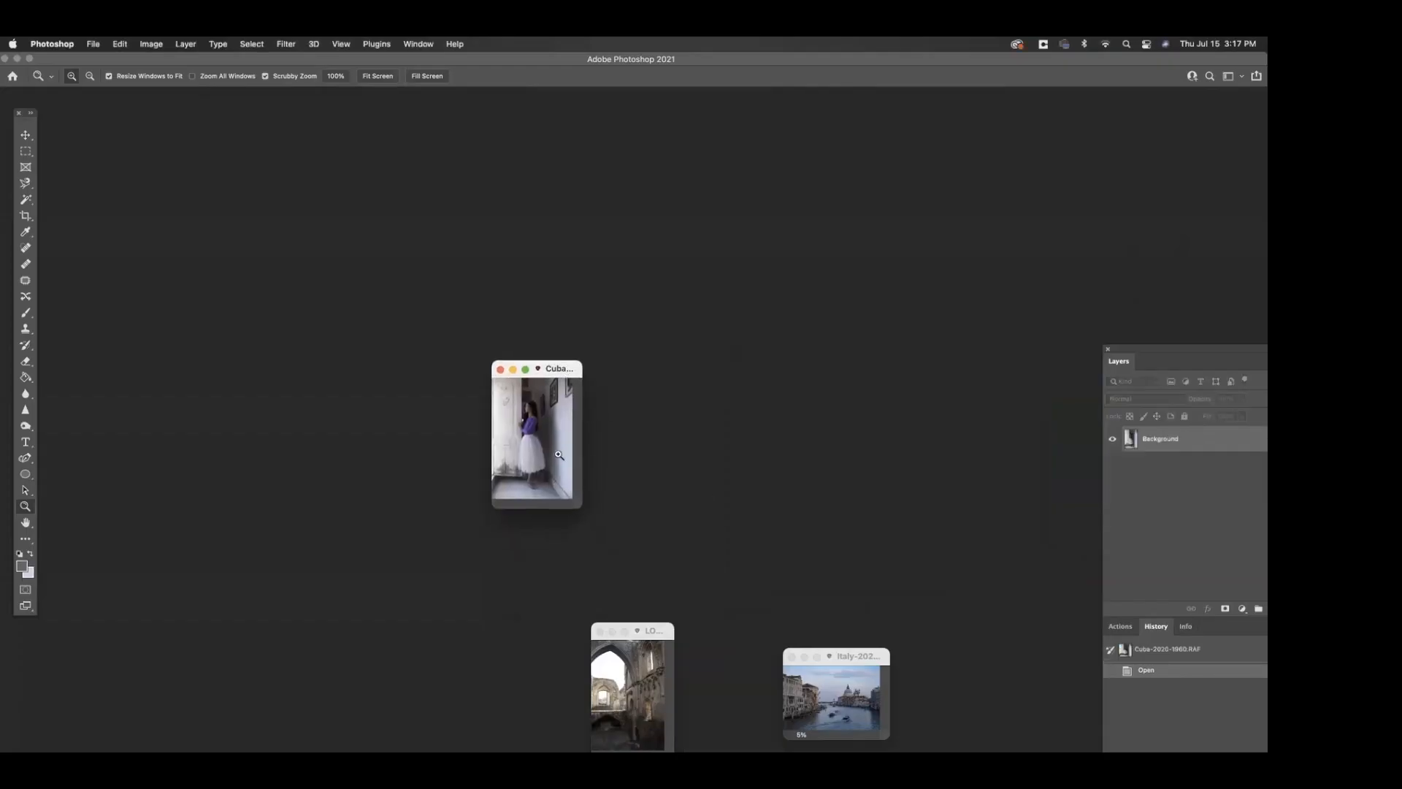
Display the unedited Cuba raw photo of the dancer in full-screen mode, fitted to the screen.
left_click(558, 453)
key("f")
key("ctrl+0")
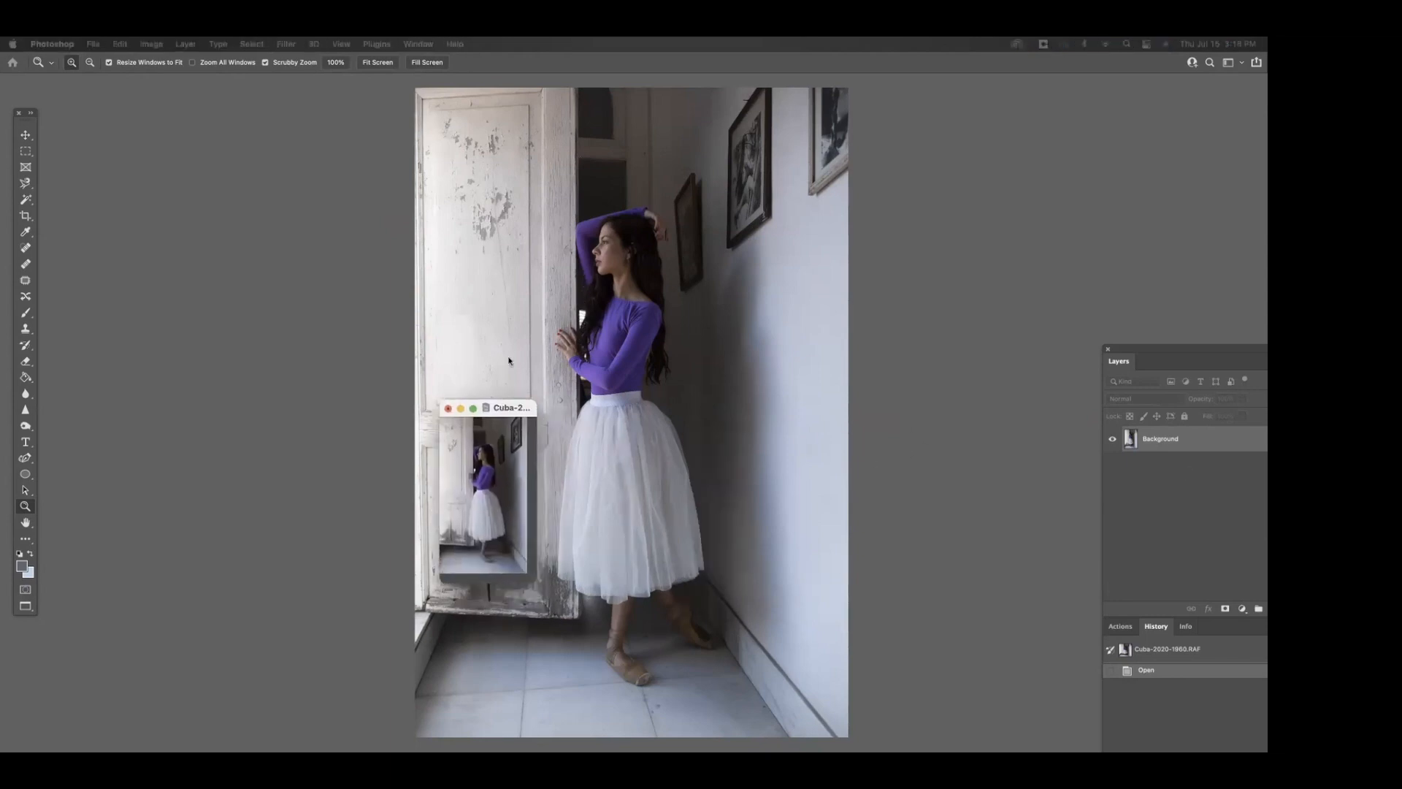
Display the layered Cuba PSD full screen, fitted to the screen, and bring its Layers panel fully into view.
left_click_drag(512, 417, 538, 320)
key("f")
key("super+0")
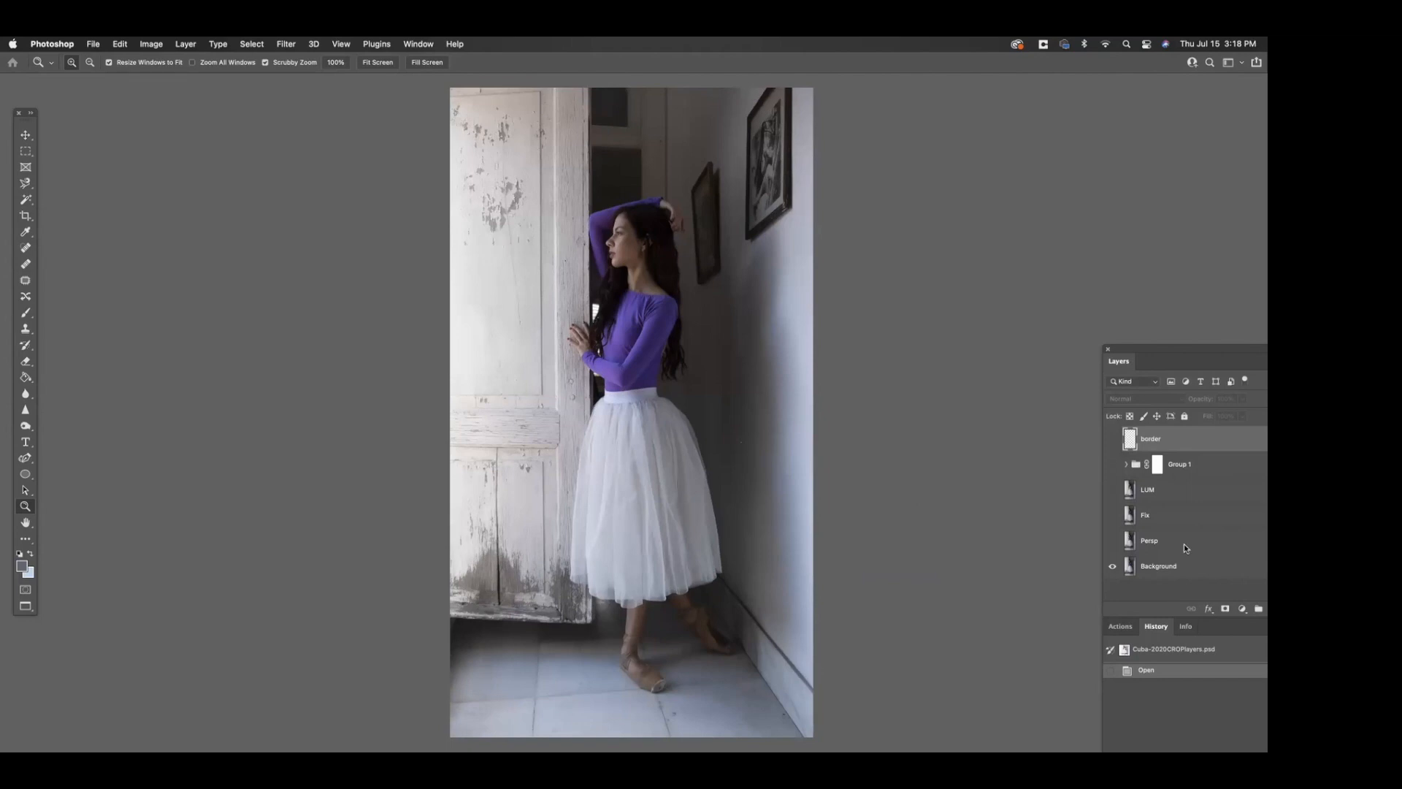
left_click_drag(1168, 348, 1108, 288)
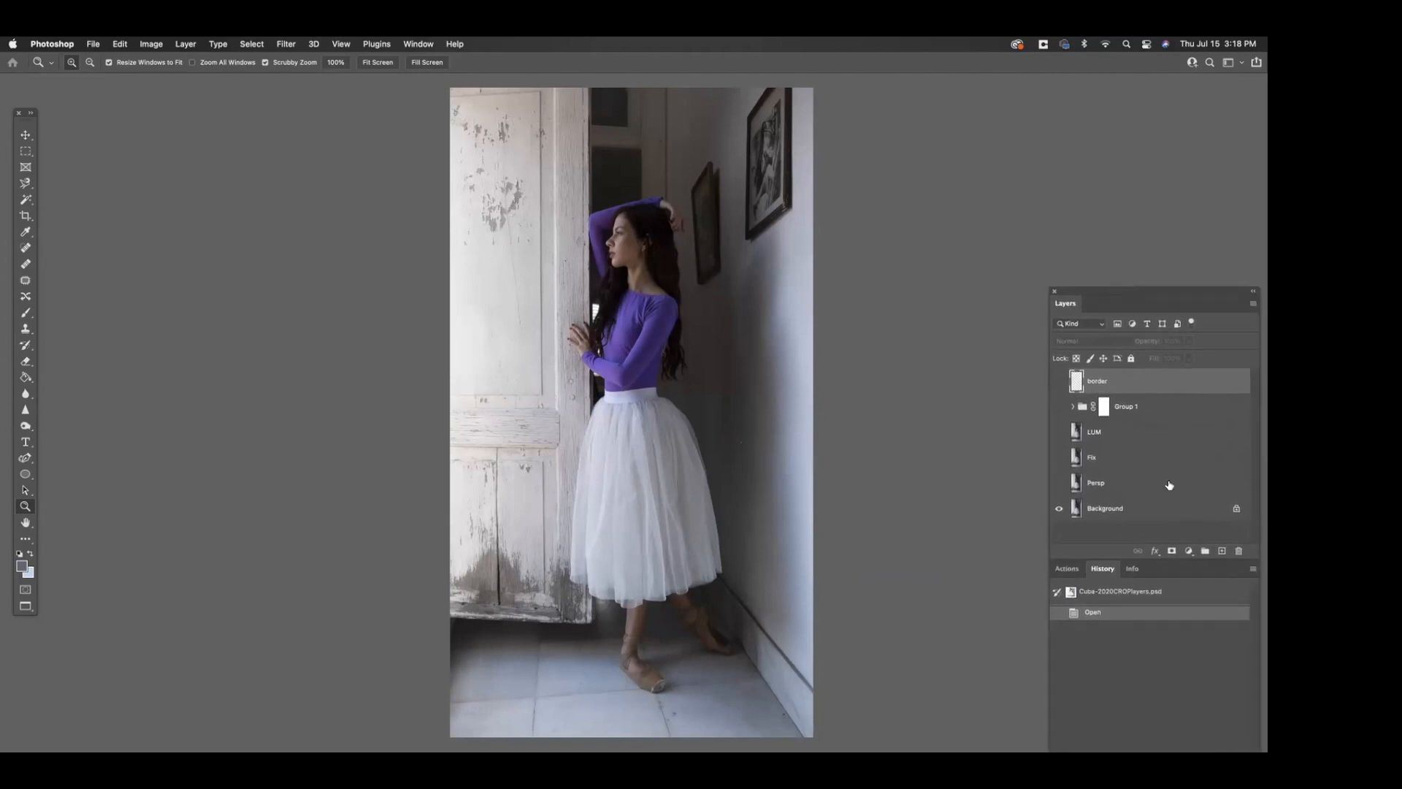
Turn on the Persp, Fix and LUM layers one after another above the Background.
left_click(1059, 484)
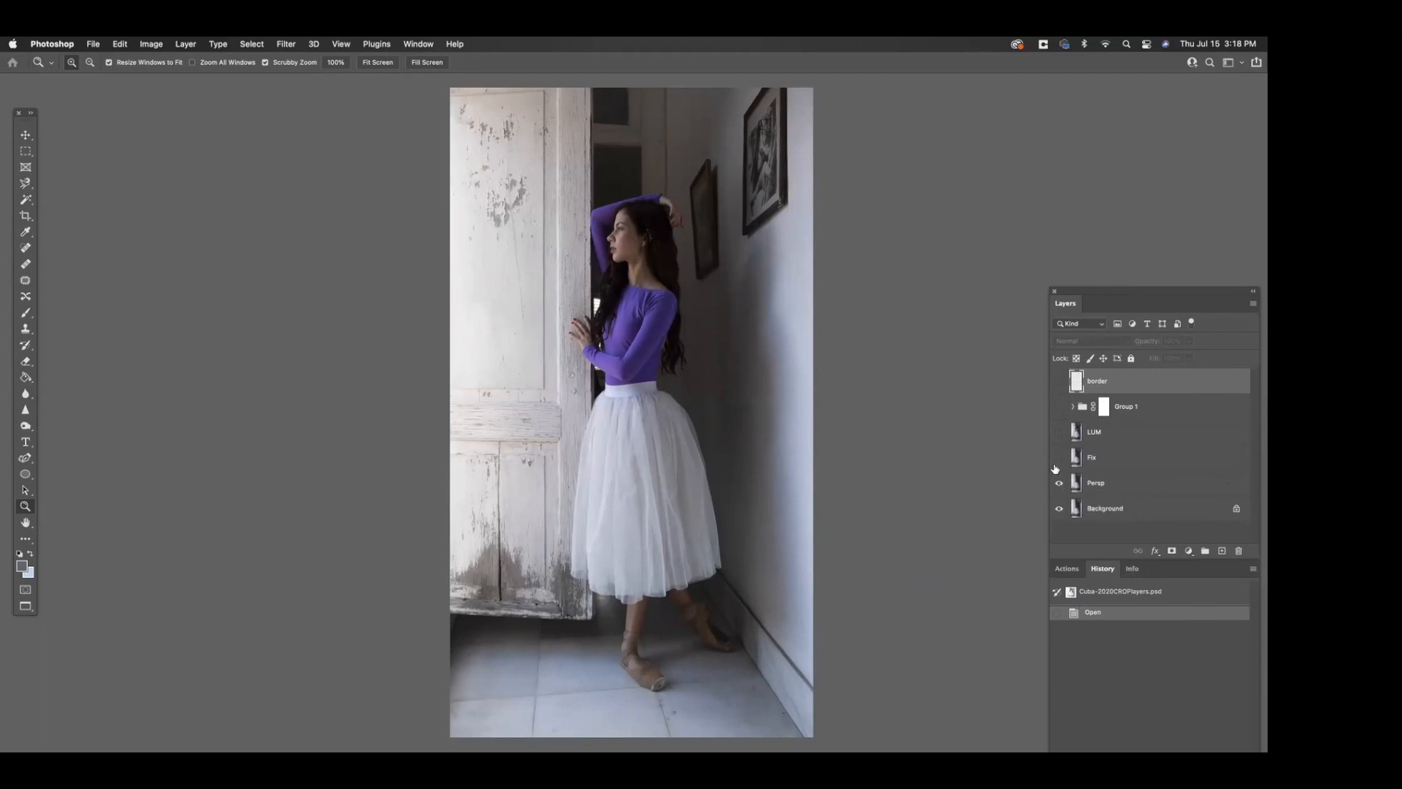
left_click(1060, 458)
left_click(1059, 433)
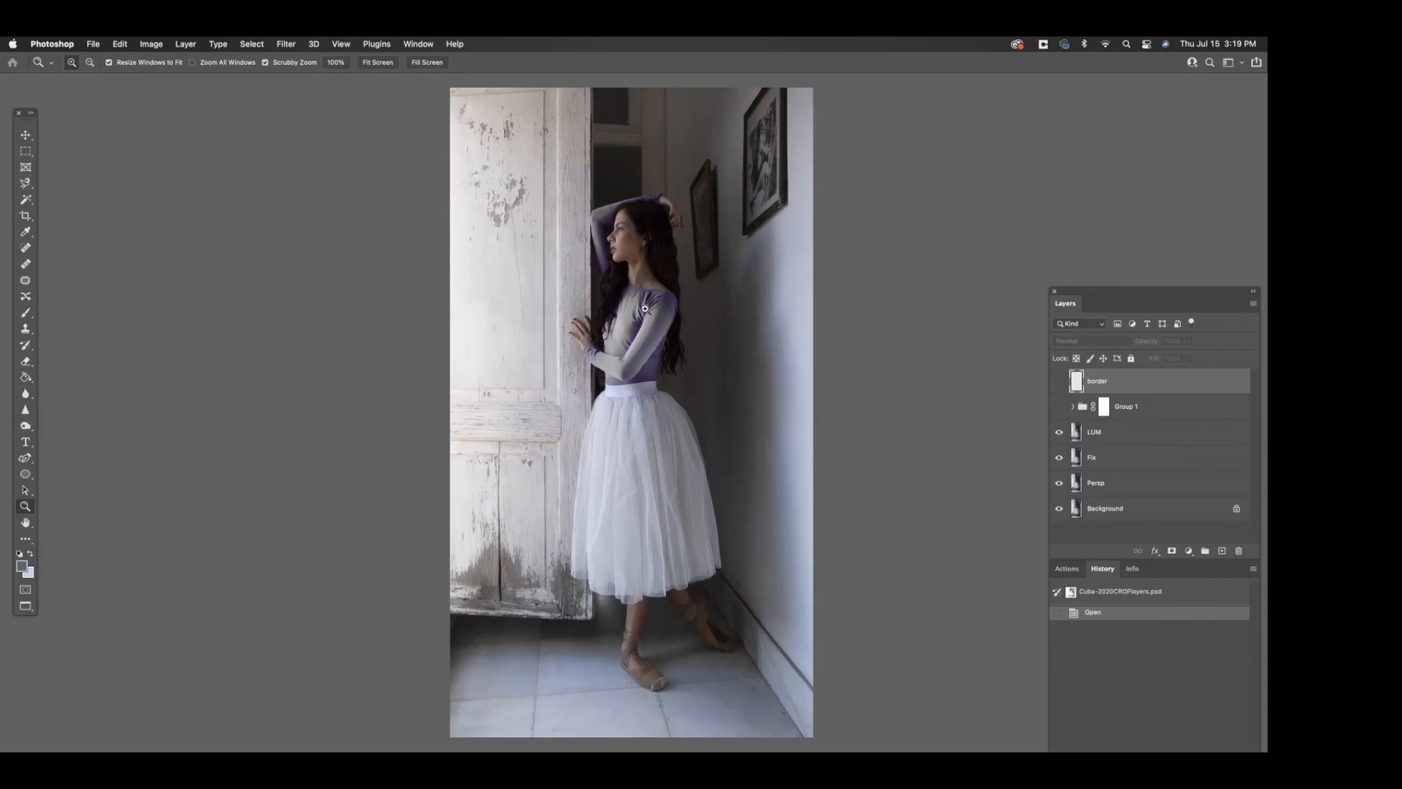
Compare the dancer image without and with the LUM layer, and make Group 1 and the border layer visible.
left_click(1059, 431)
left_click(1059, 432)
left_click(1059, 407)
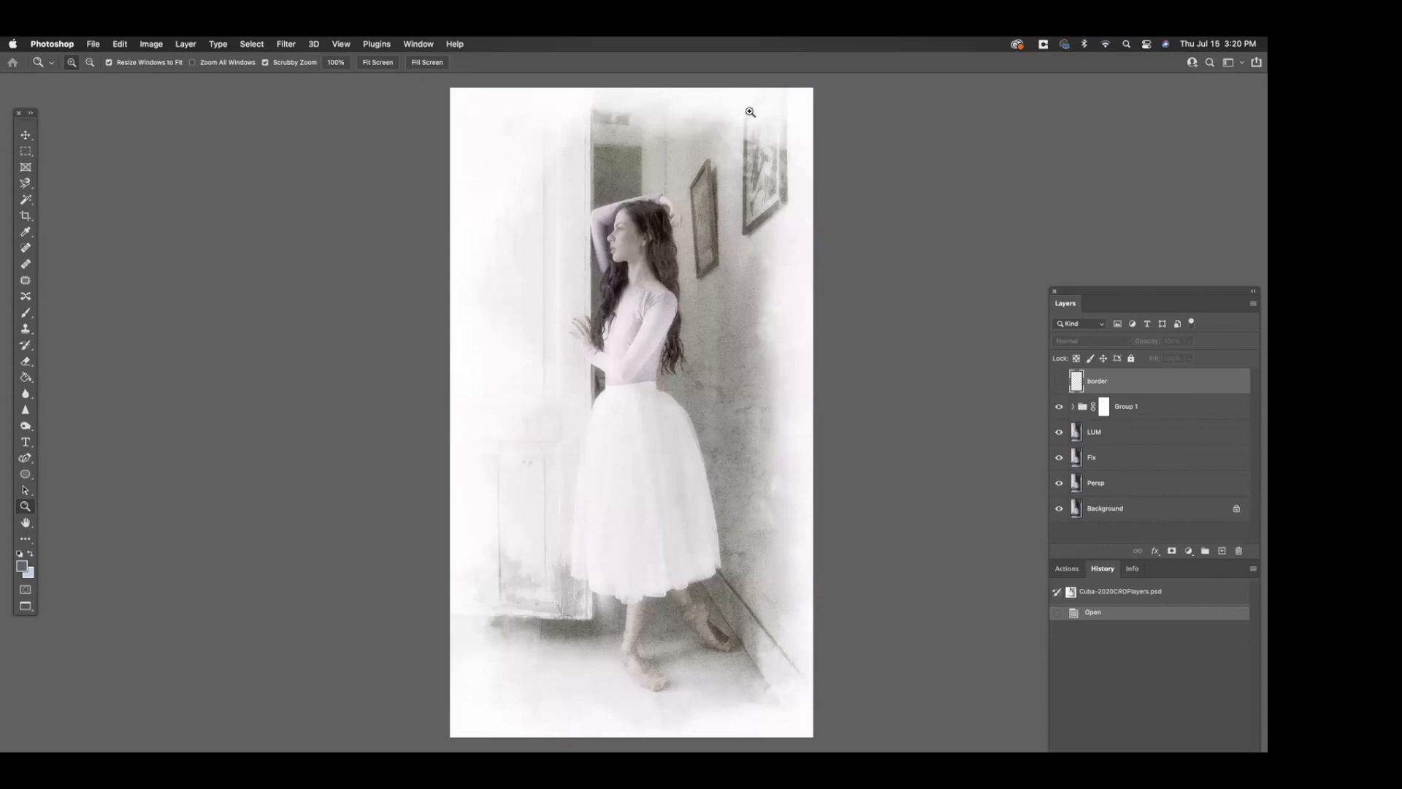
left_click(1060, 382)
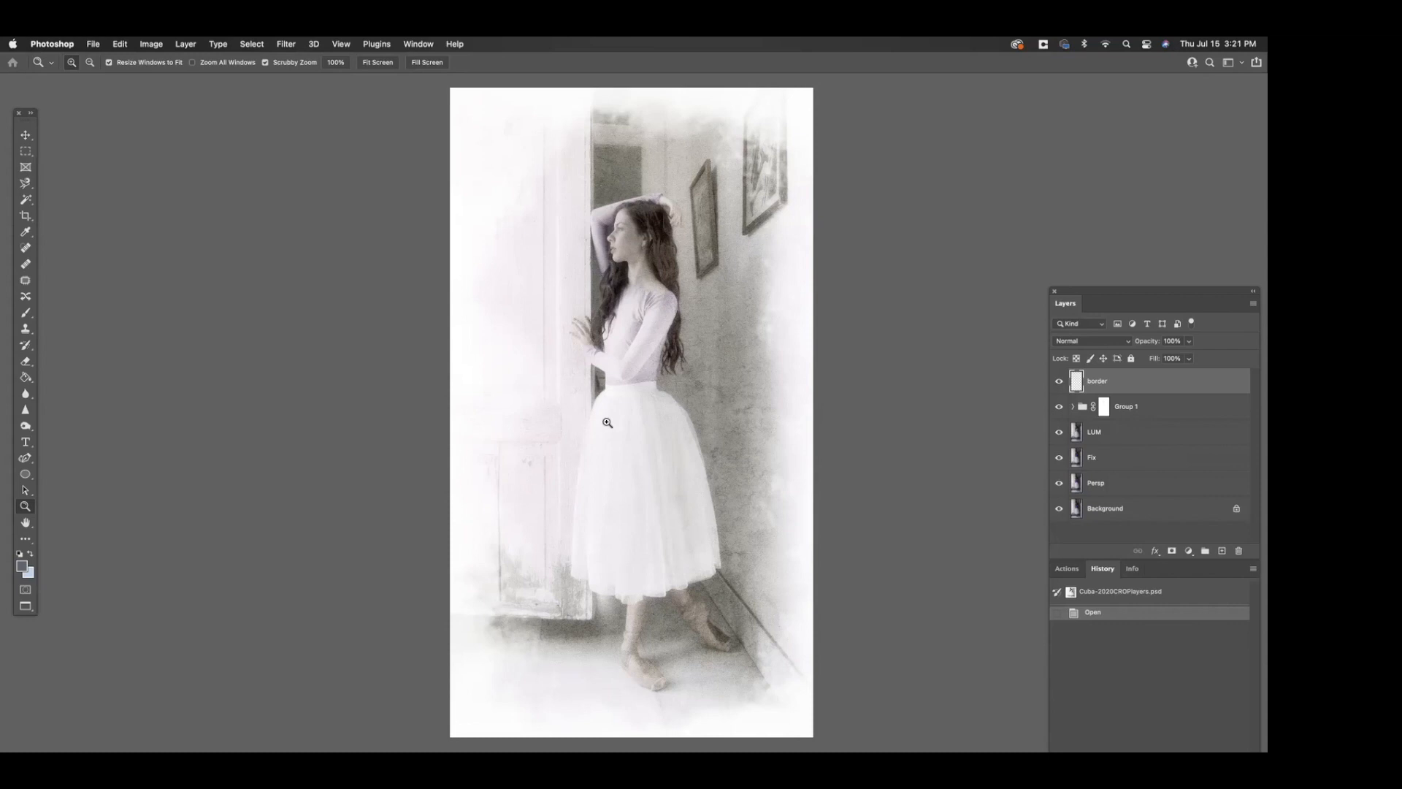
Switch to Lightroom Classic, reveal the dancer photo's metadata, and open the photo in the Develop module.
mouse_move(673, 739)
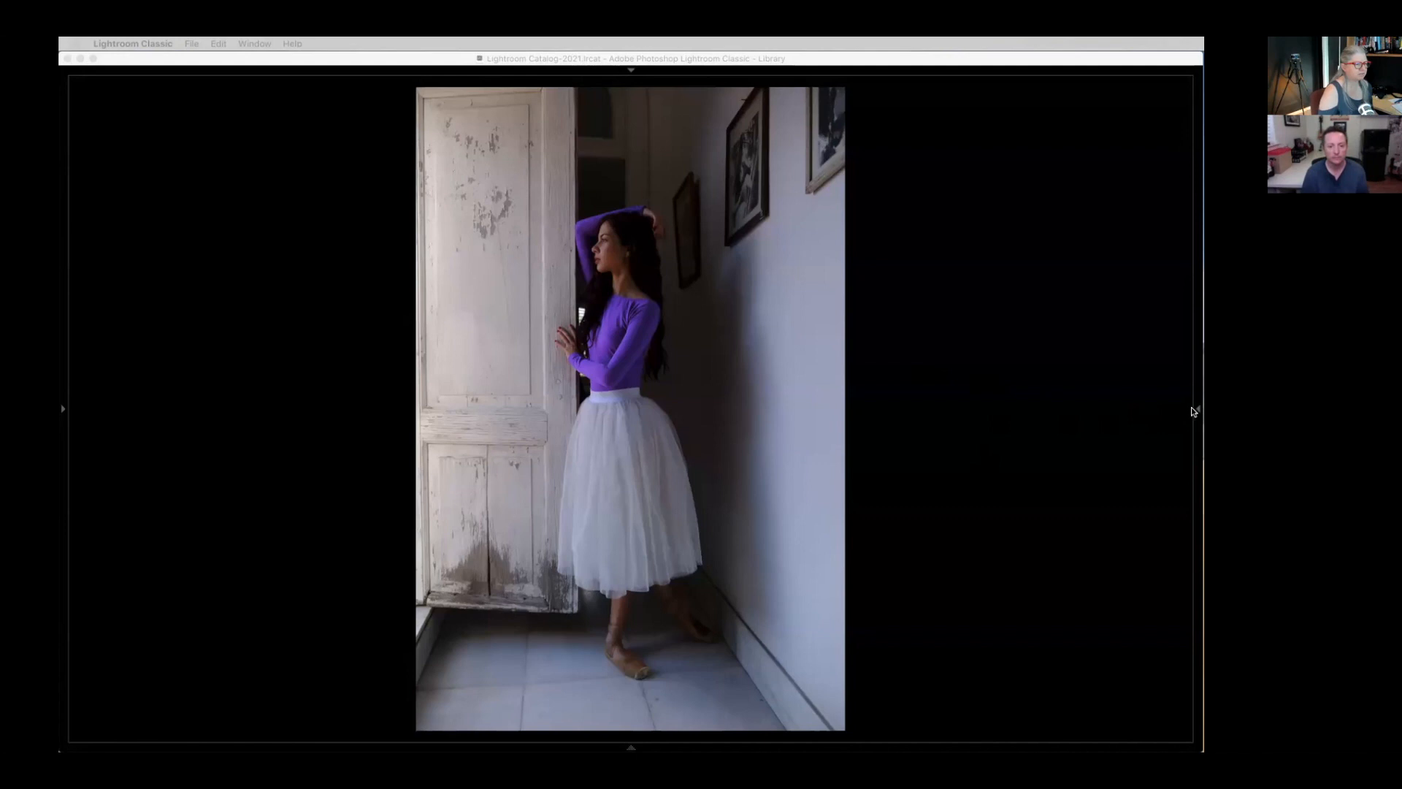
left_click(1081, 399)
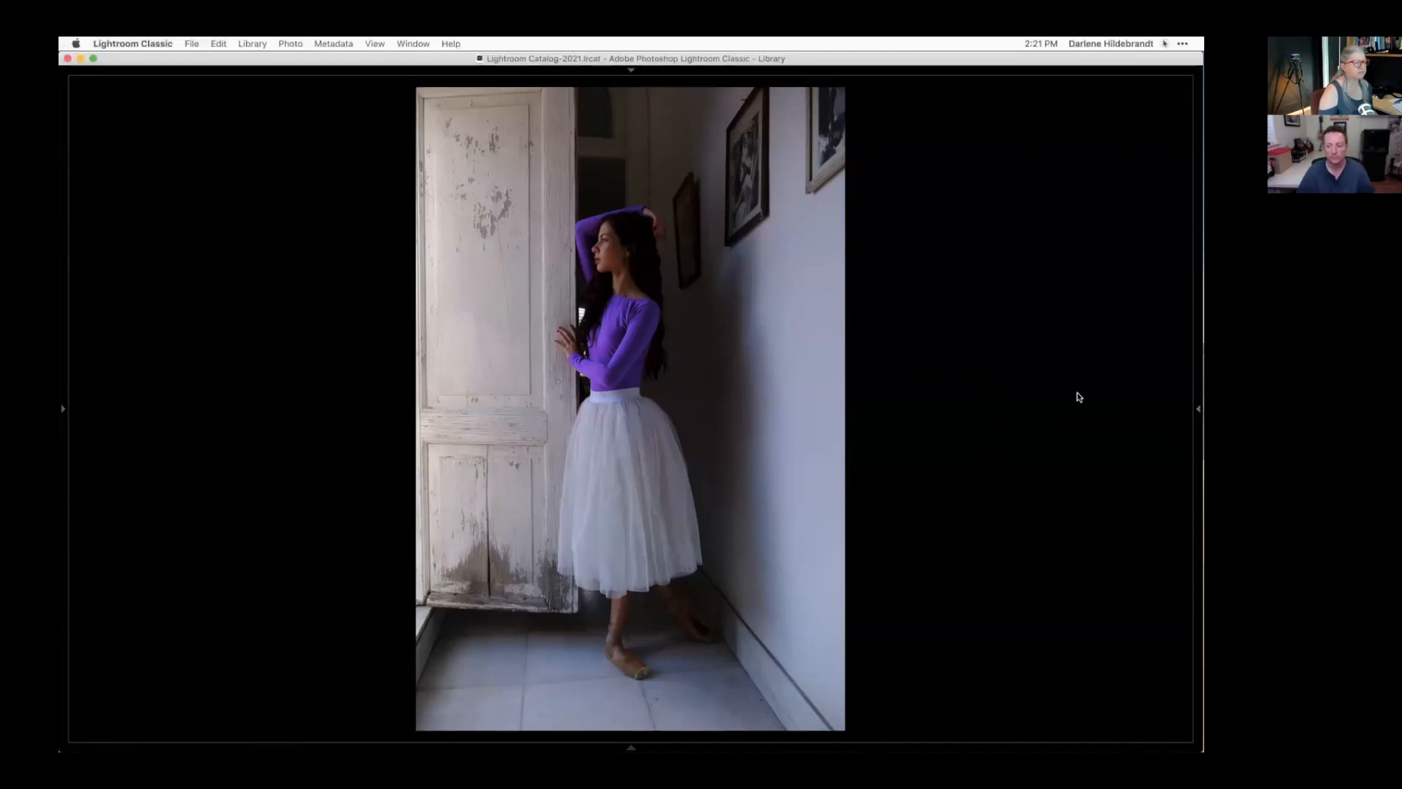
left_click(1201, 407)
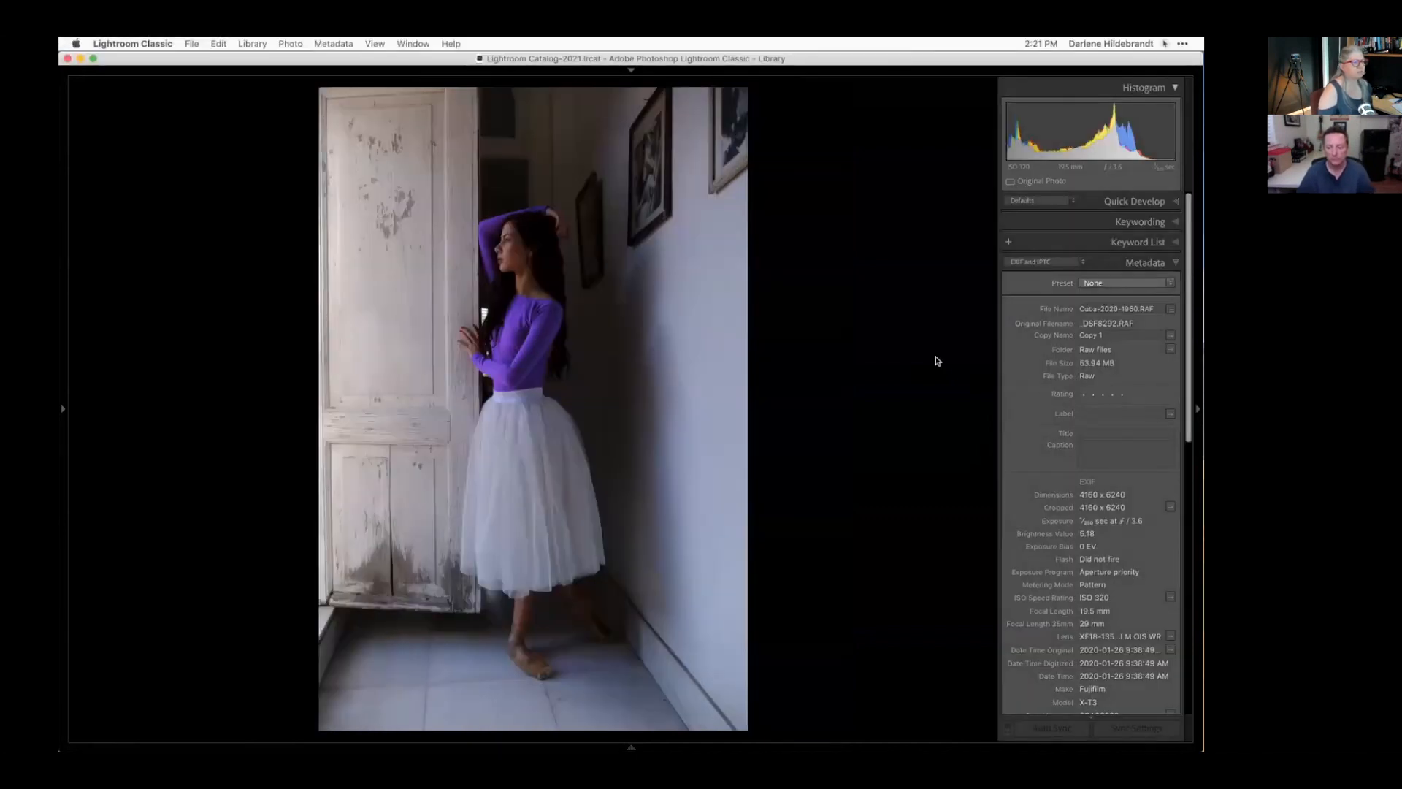
key("d")
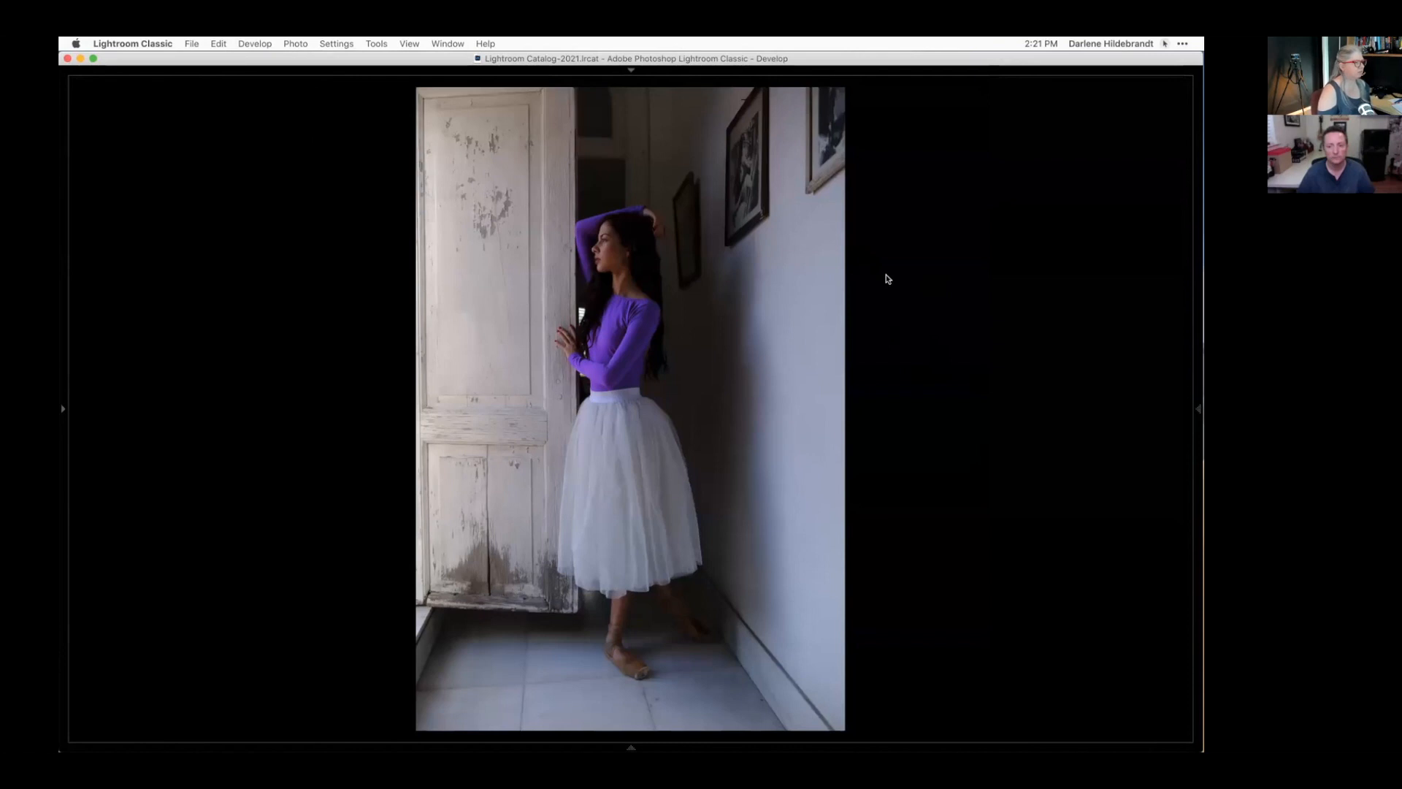
Go to the next, edited version of the dancer photo and reveal its Basic adjustment settings.
key("Right")
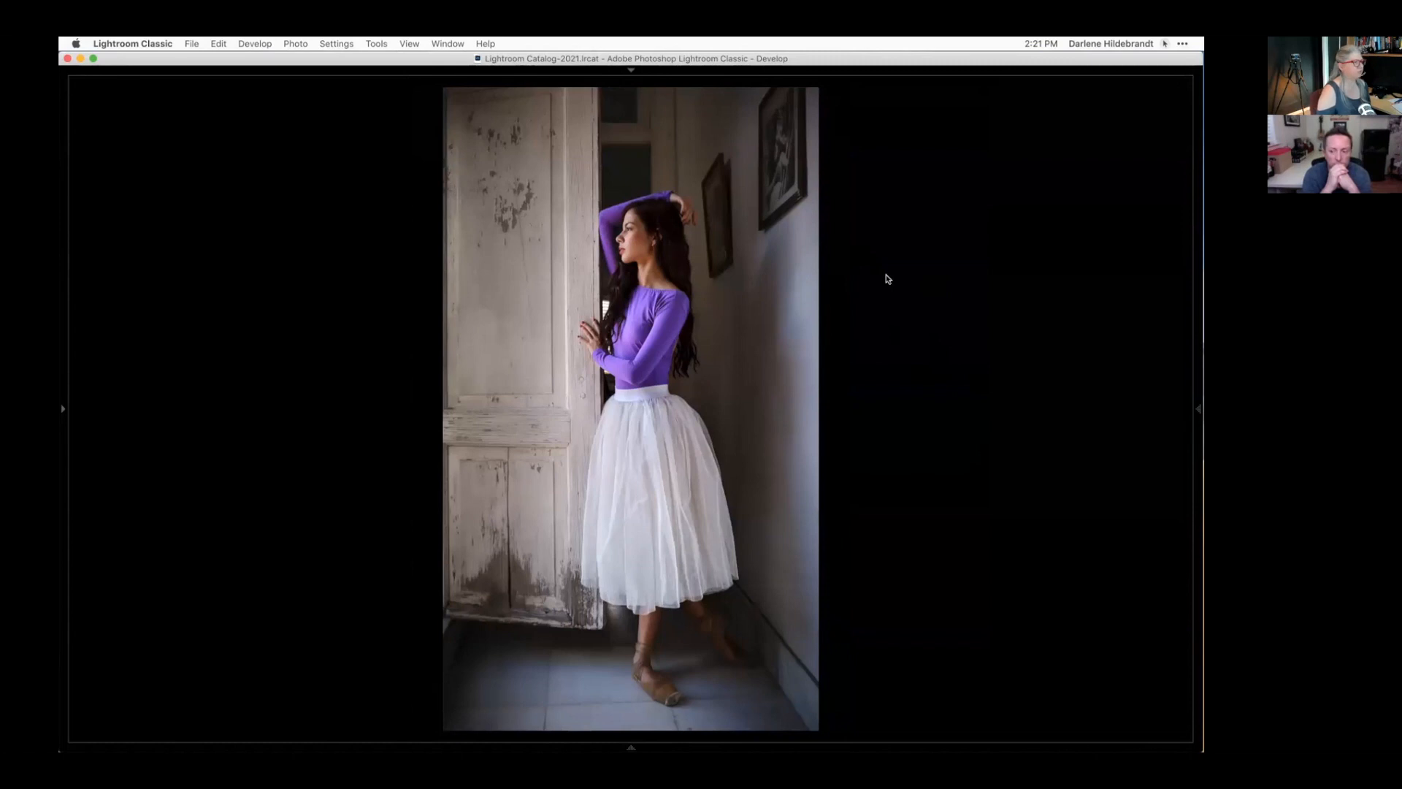
left_click(1198, 409)
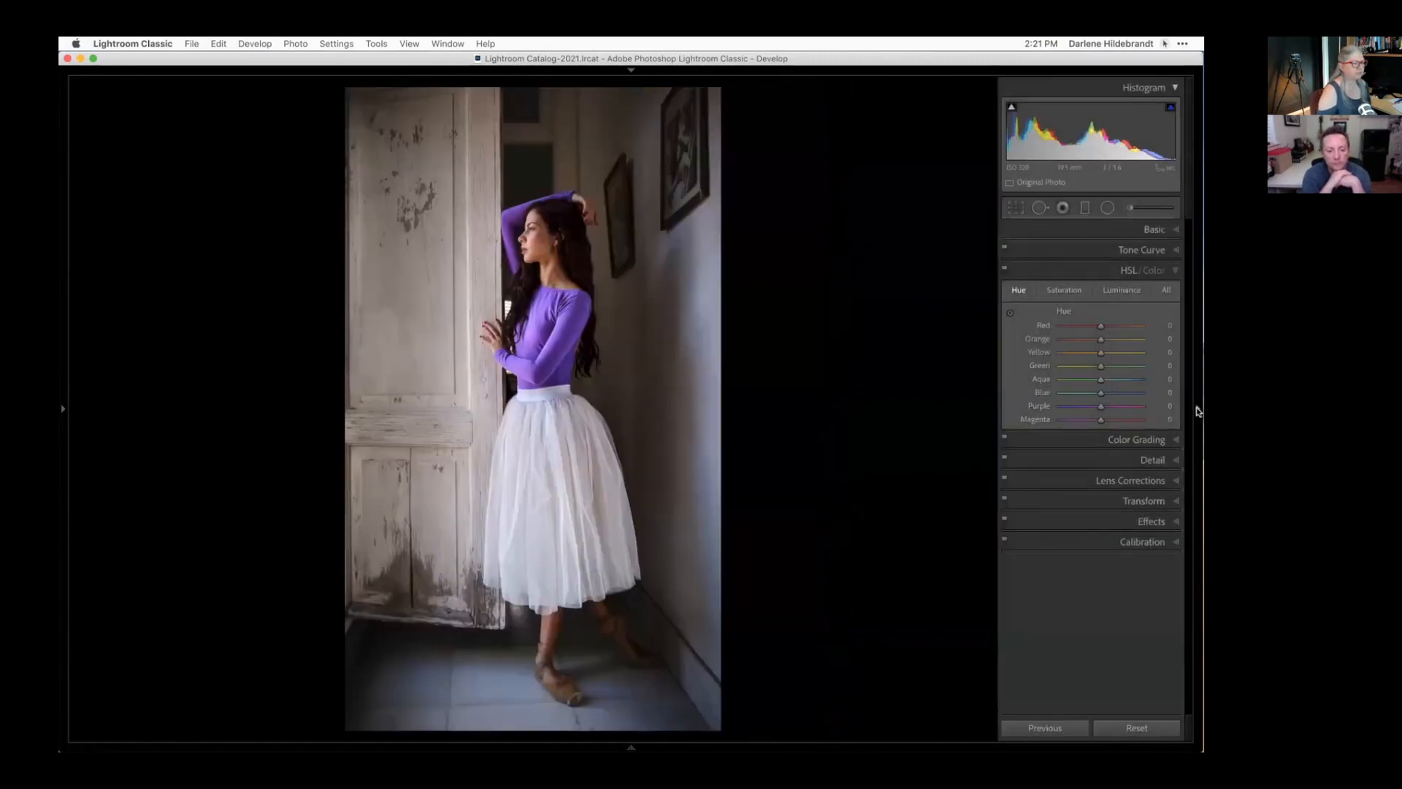
left_click(1152, 230)
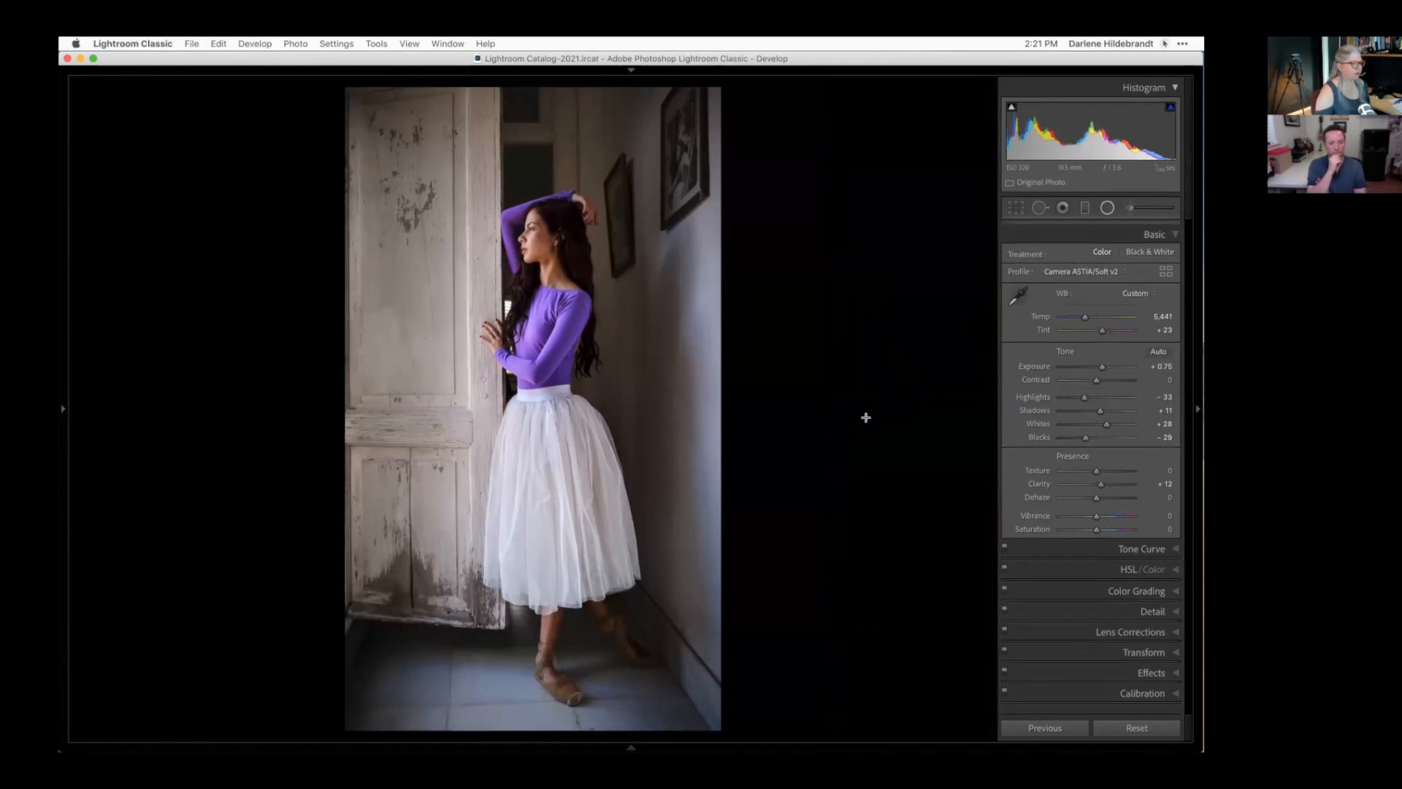
Examine the settings and mask overlays of the three radial filters on the dancer photo, and close the tool.
left_click(559, 406)
key("o")
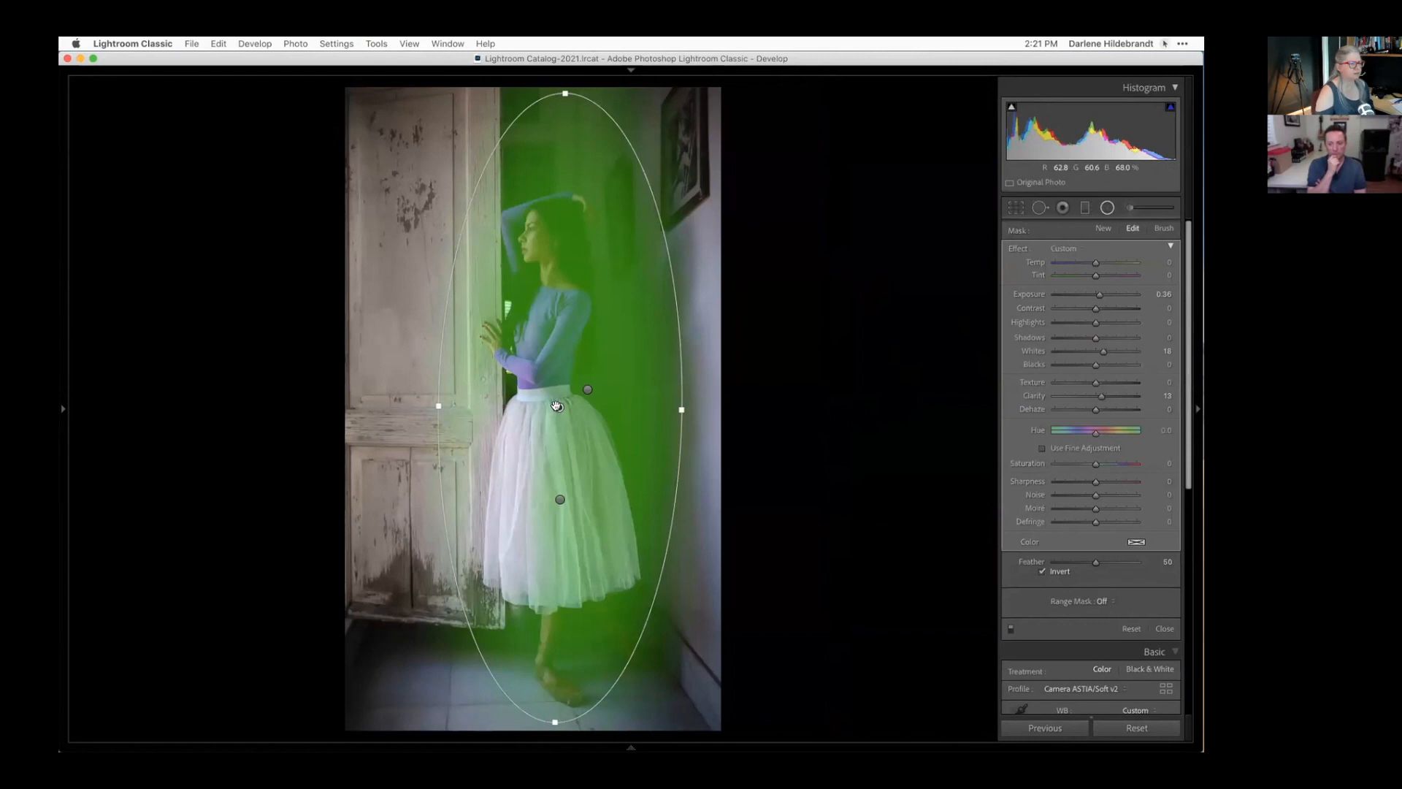
left_click(588, 389)
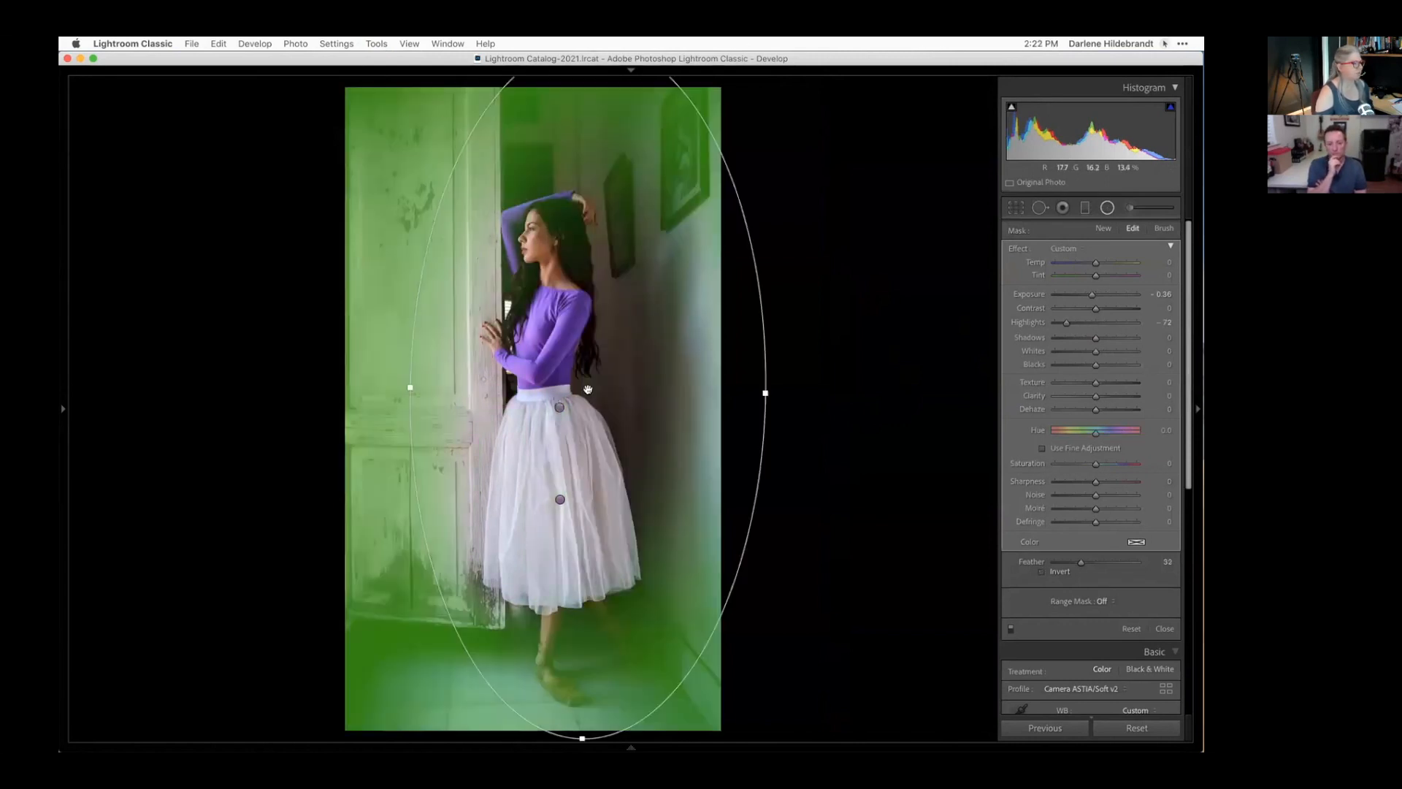
left_click(559, 500)
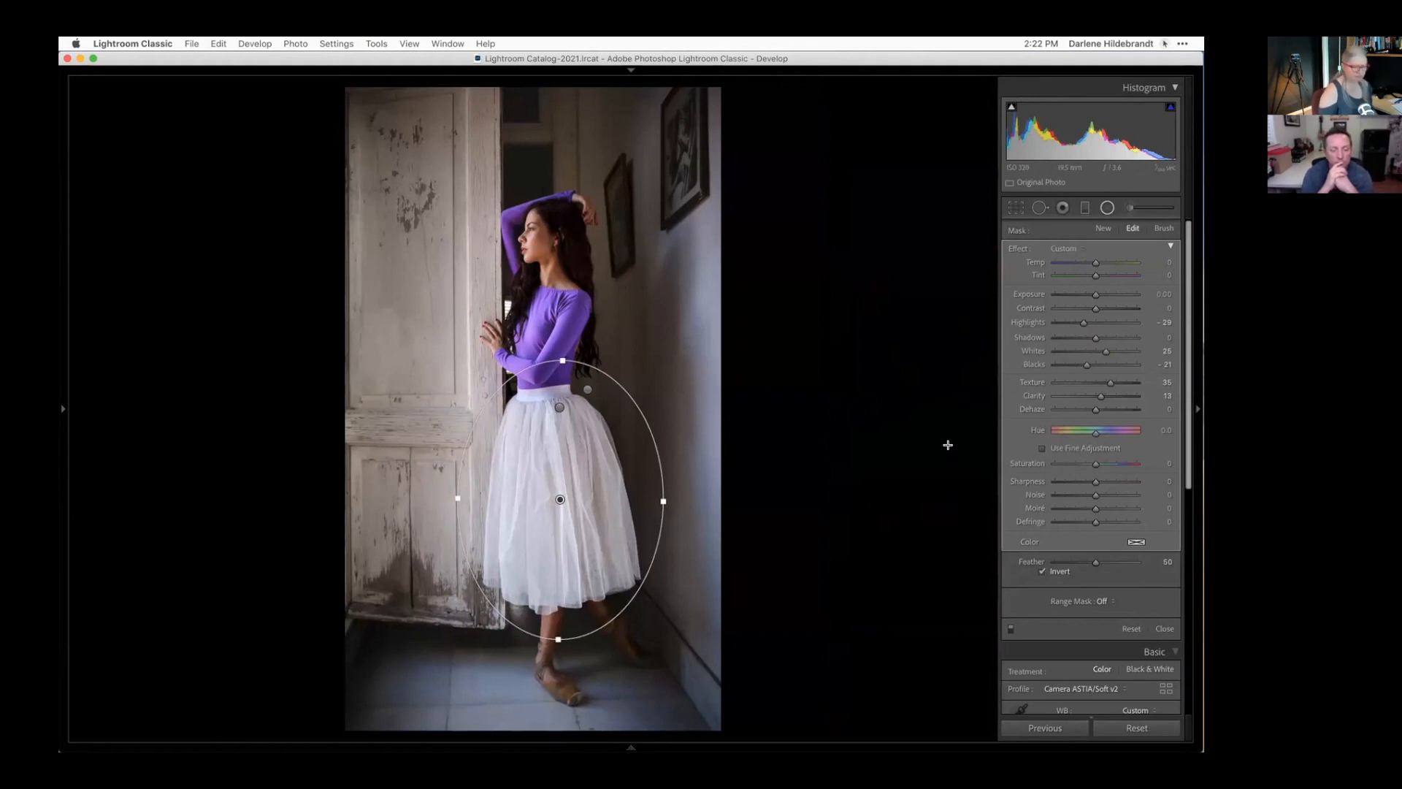
key("shift+m")
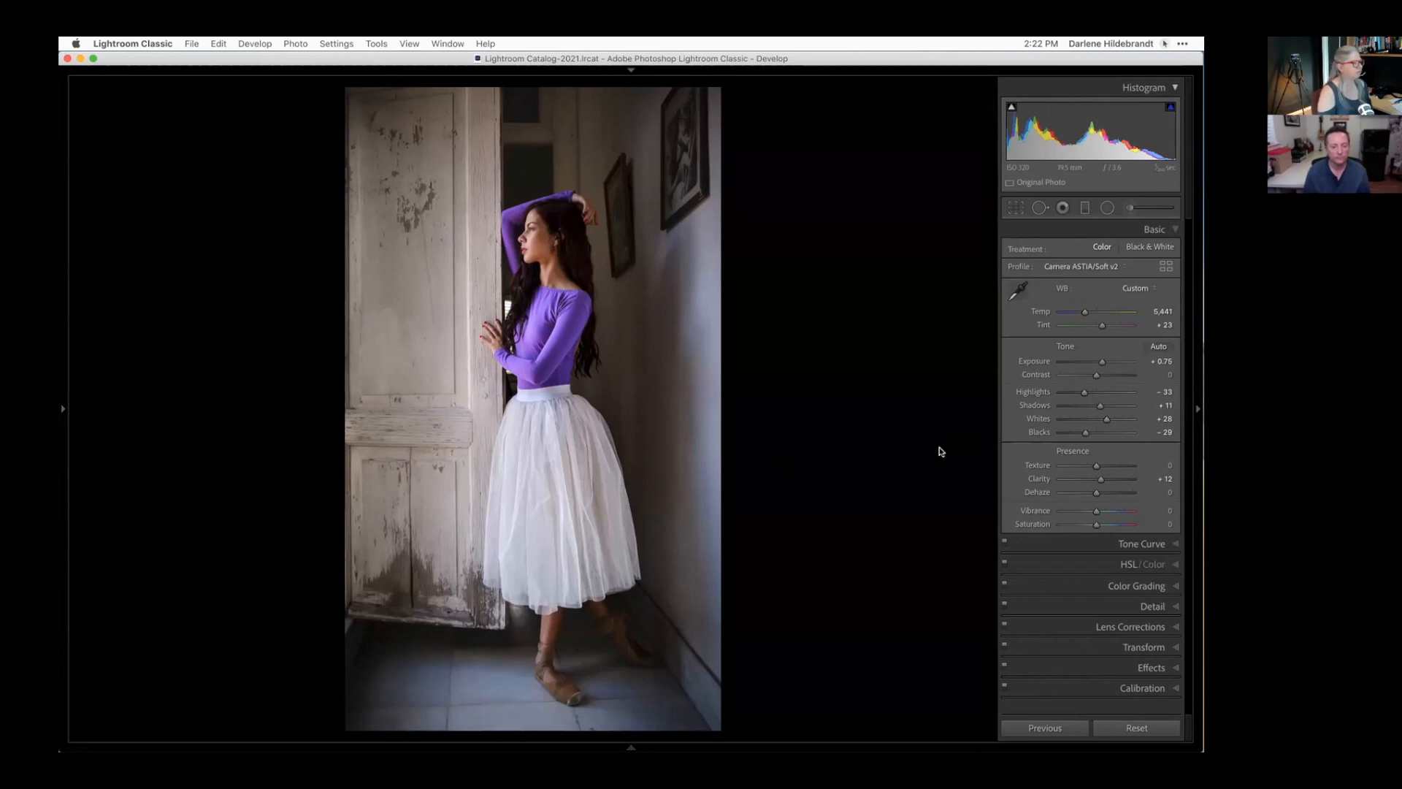
Compare the warm-toned version of the dancer photo with the edited raw version, zoomed in on her upper body.
key("super+shift+r")
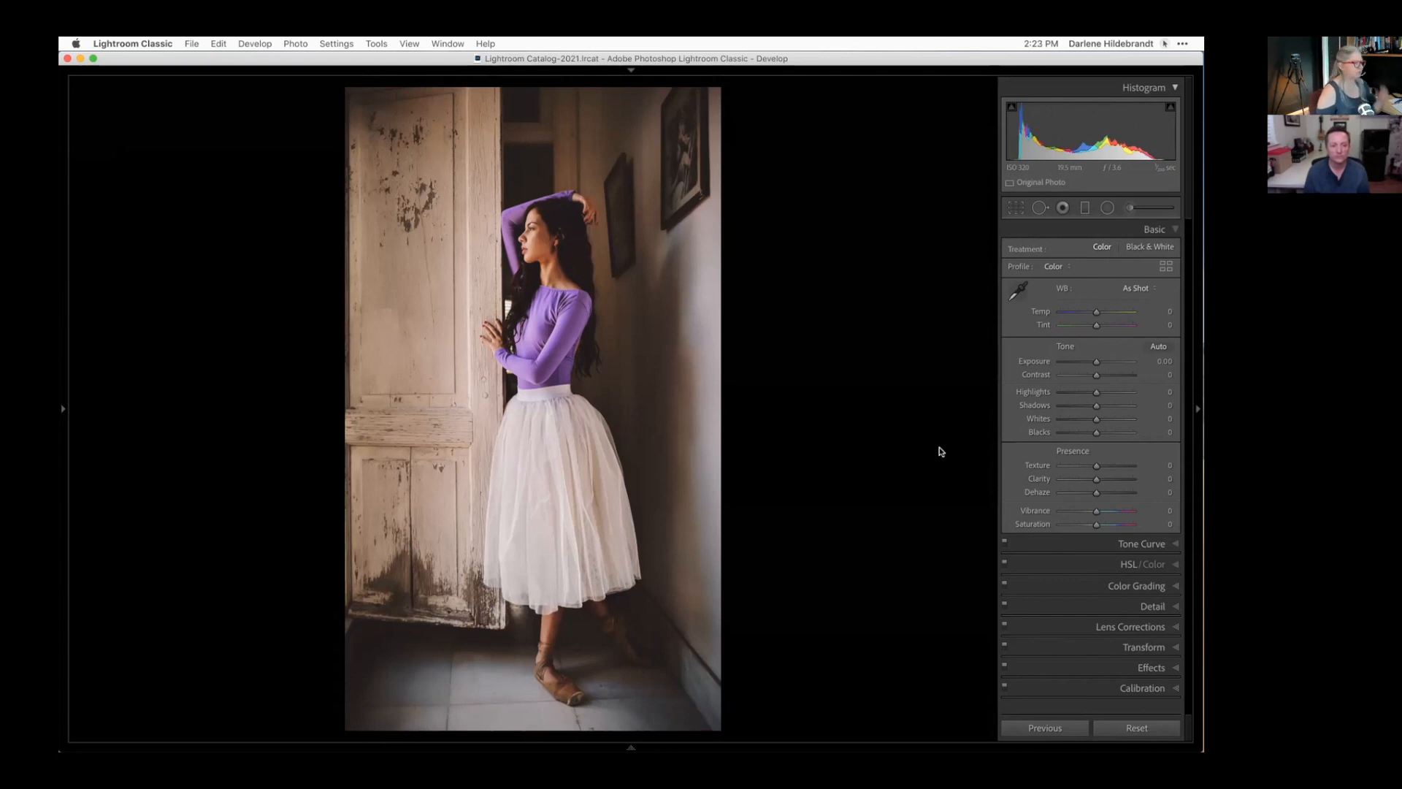
left_click(478, 246)
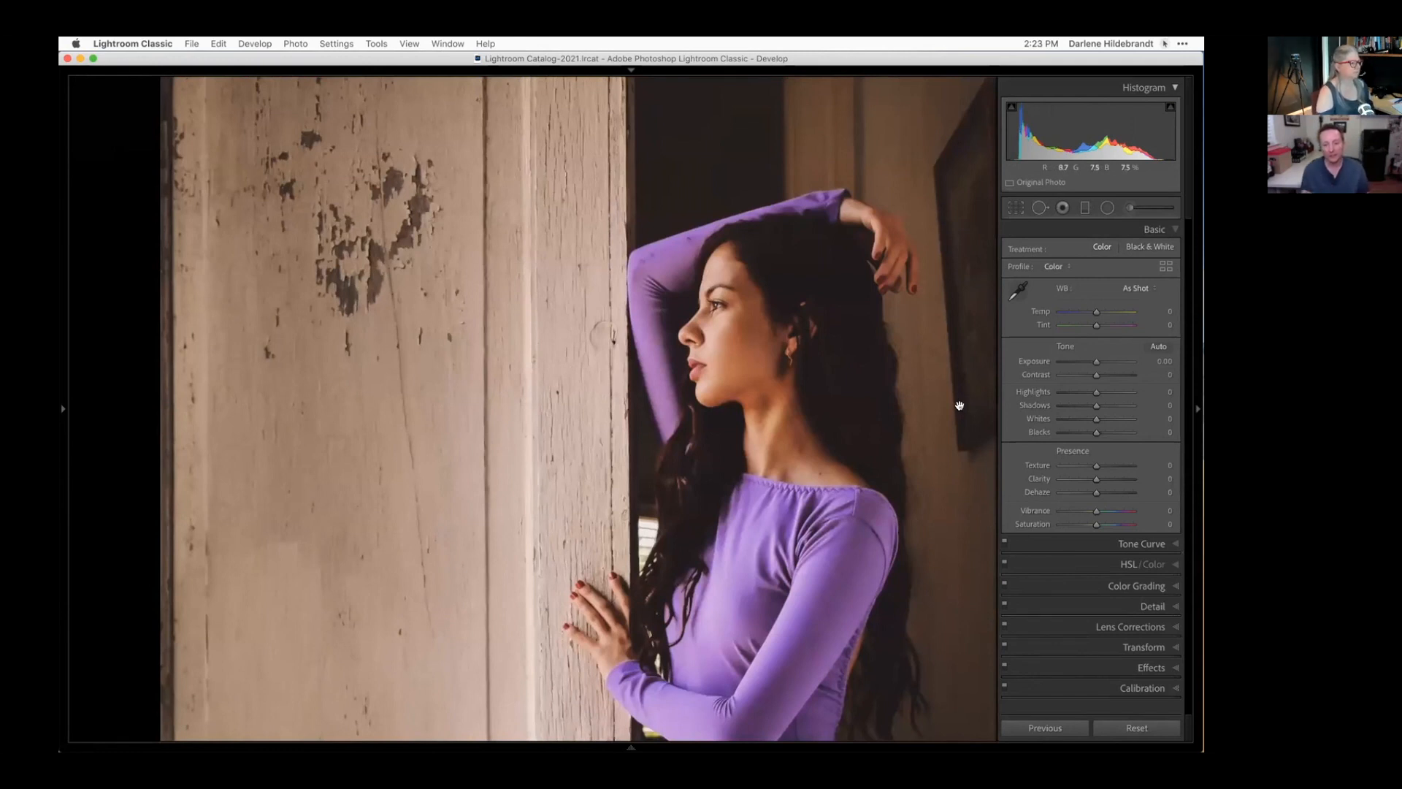
key("super+shift+v")
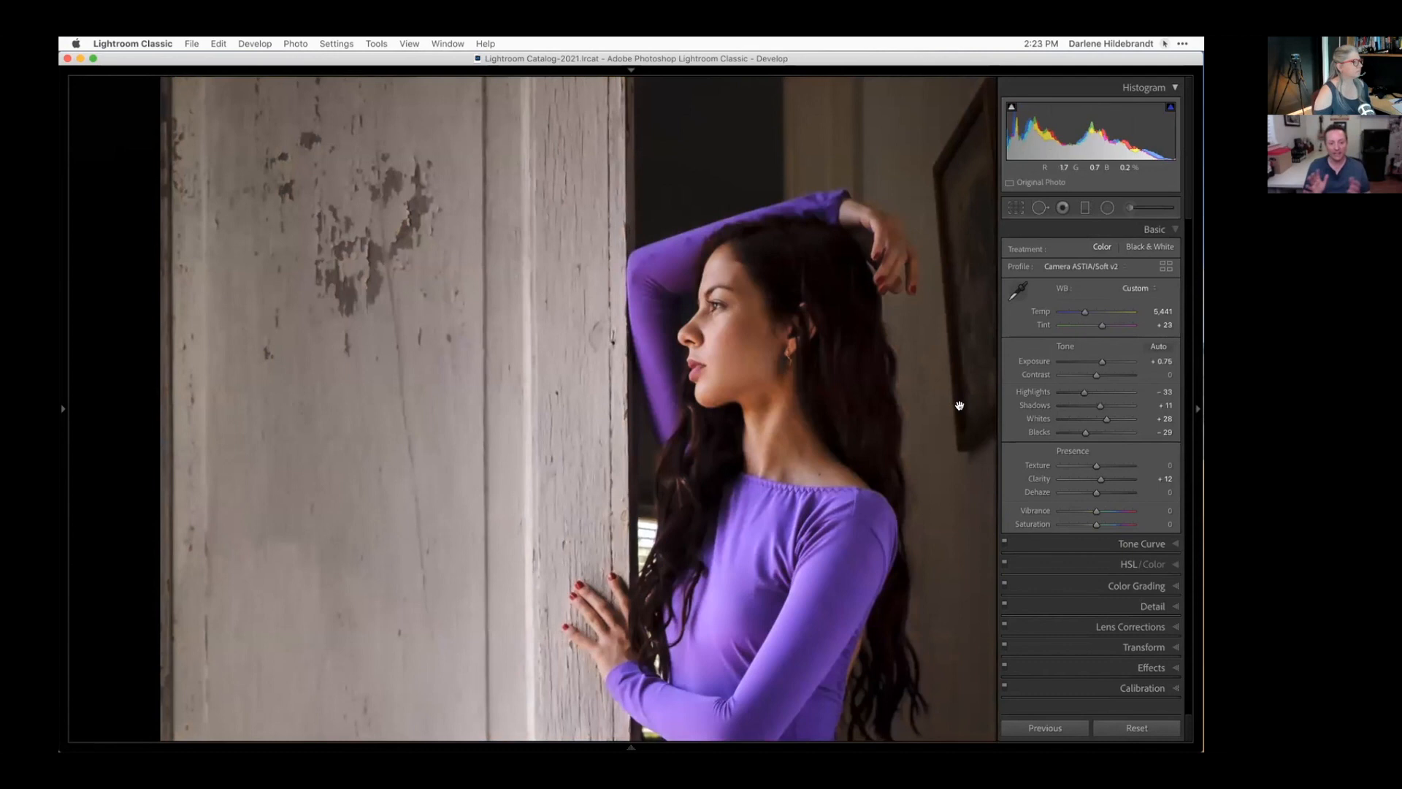
Zoom to 200% on the dancer's face and compare the edited raw version with the warm-toned version, centring the face.
key("F7")
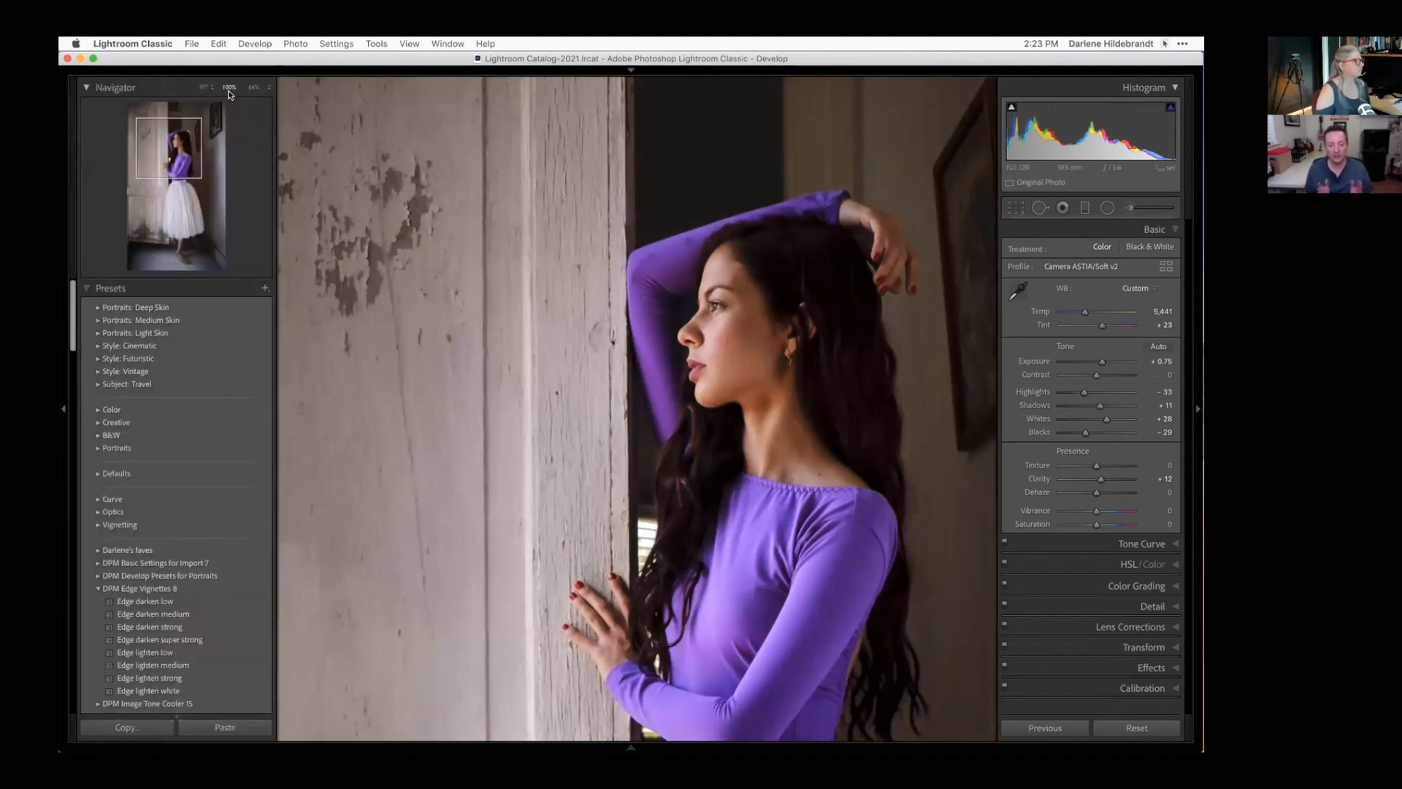
left_click(269, 87)
left_click(276, 123)
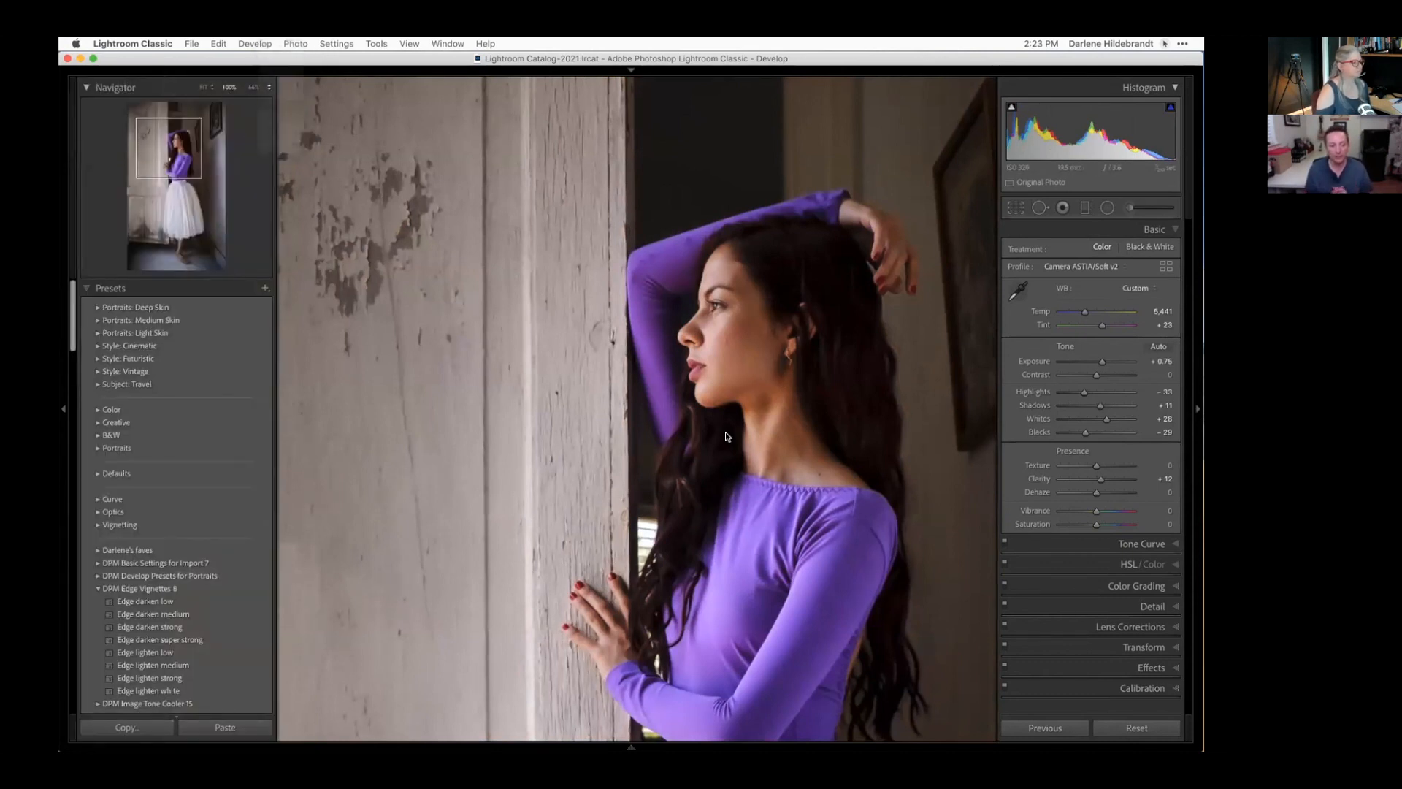
left_click(726, 436)
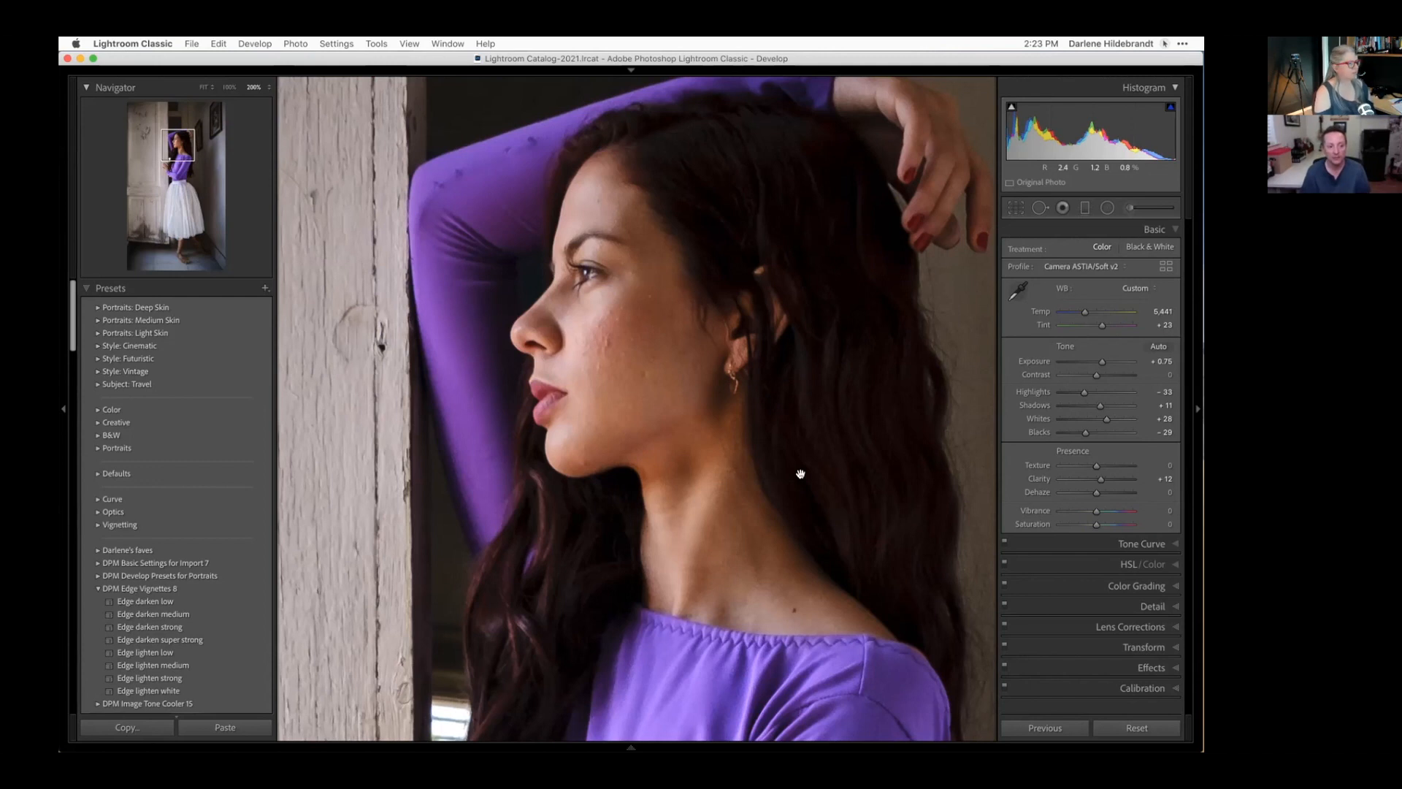
key("Right")
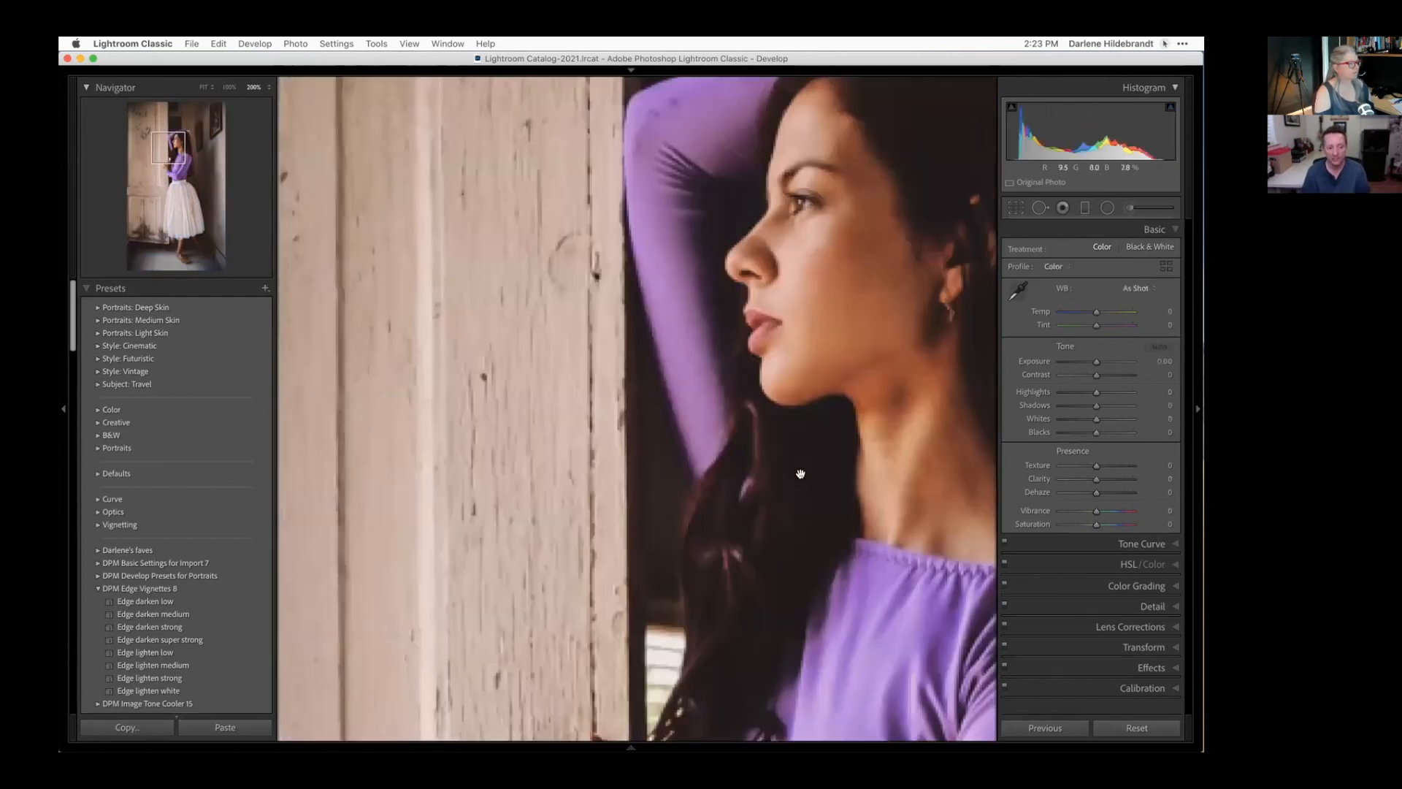
left_click_drag(831, 404, 696, 454)
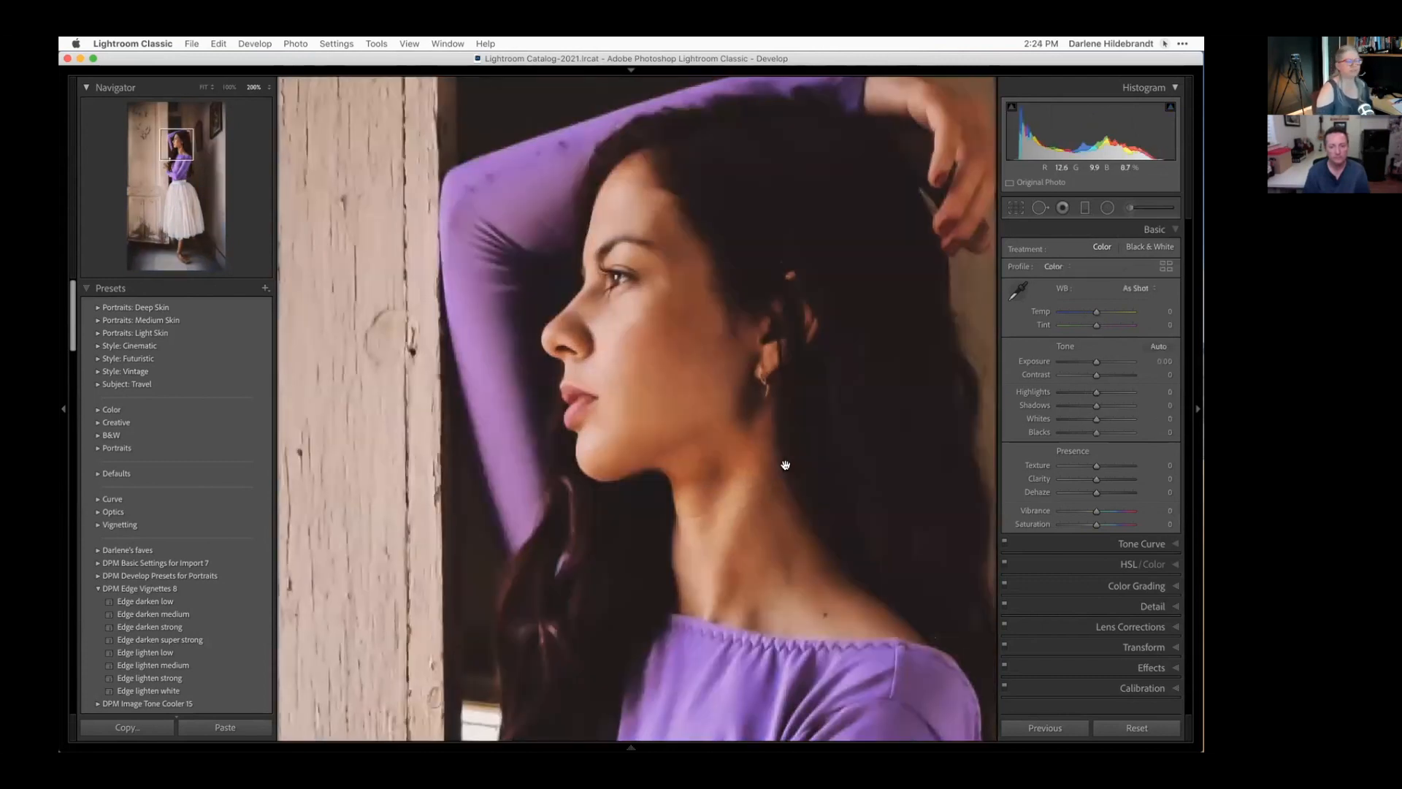
Return to the full view of the dancer photo and reveal its Transform settings with the Upright options.
left_click(796, 477)
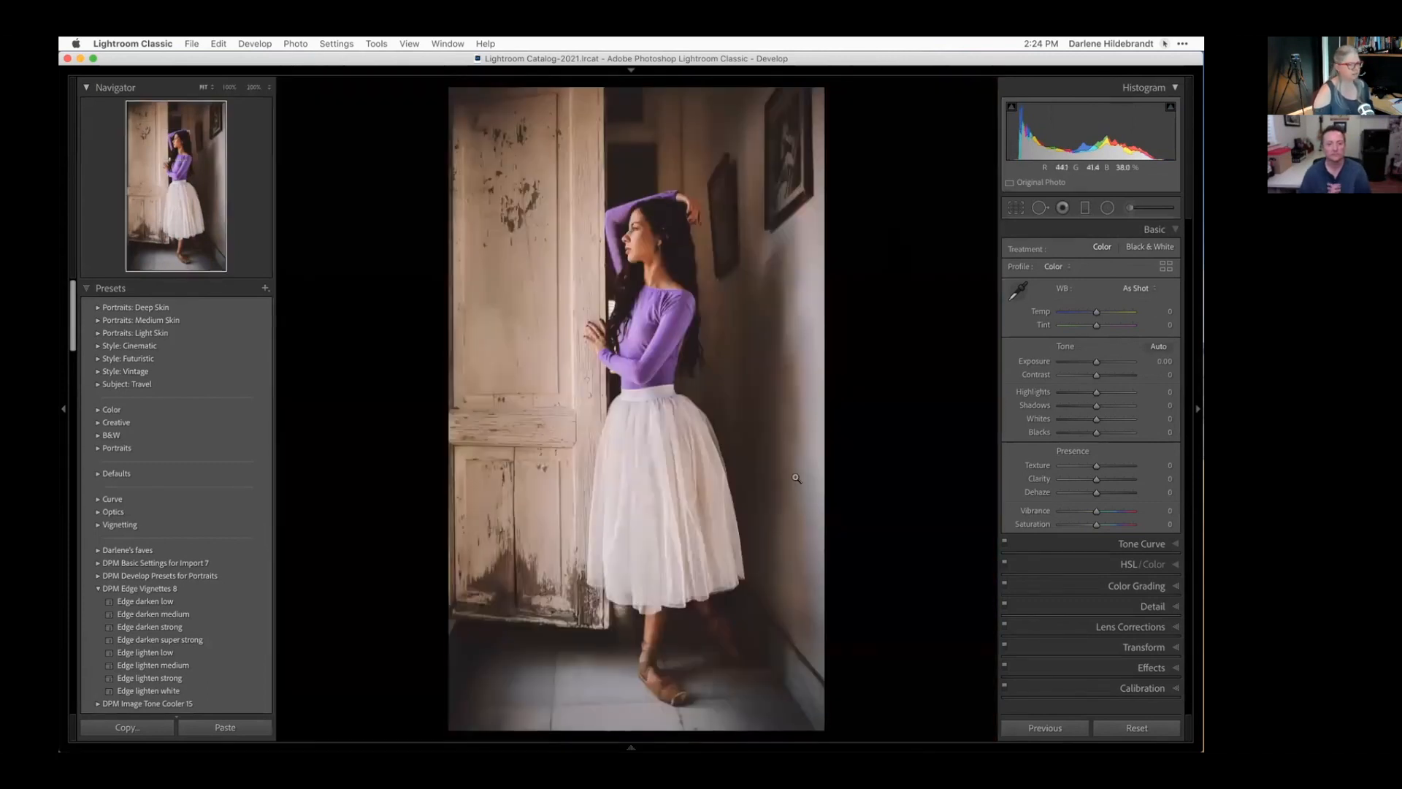
left_click(1153, 646)
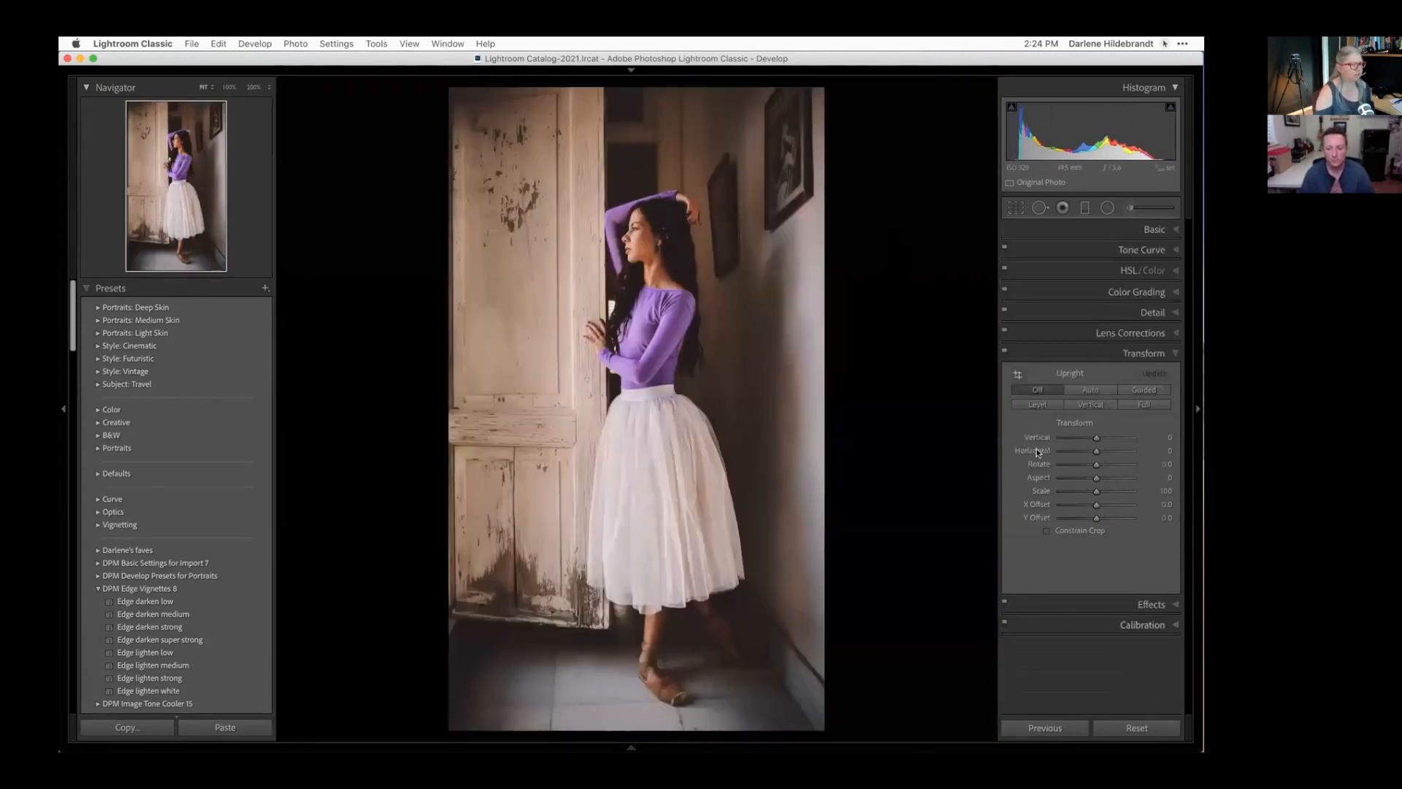
left_click(1081, 406)
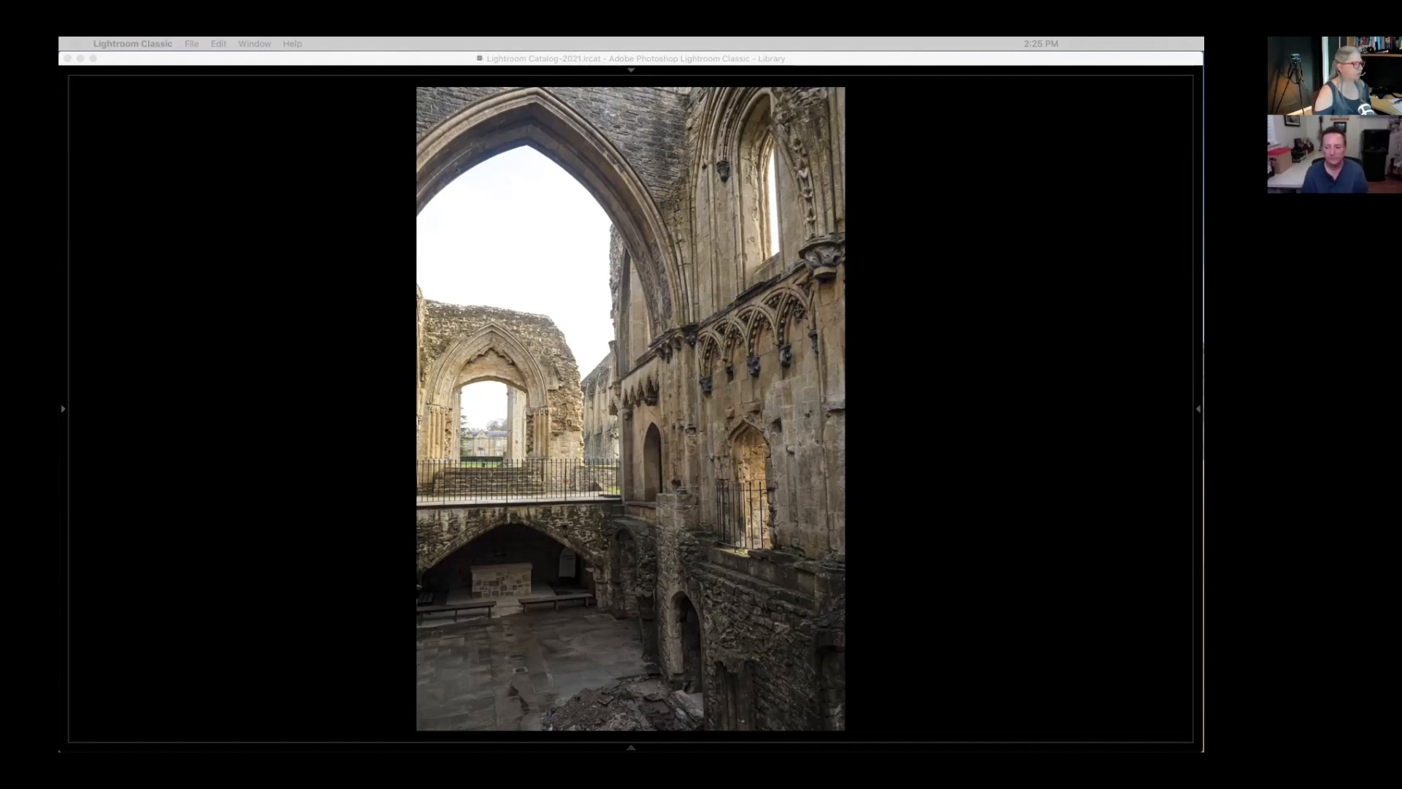
Go from the original stone ruin photo to its golden edited version with the dramatic sky, and show it in Develop.
left_click(986, 314)
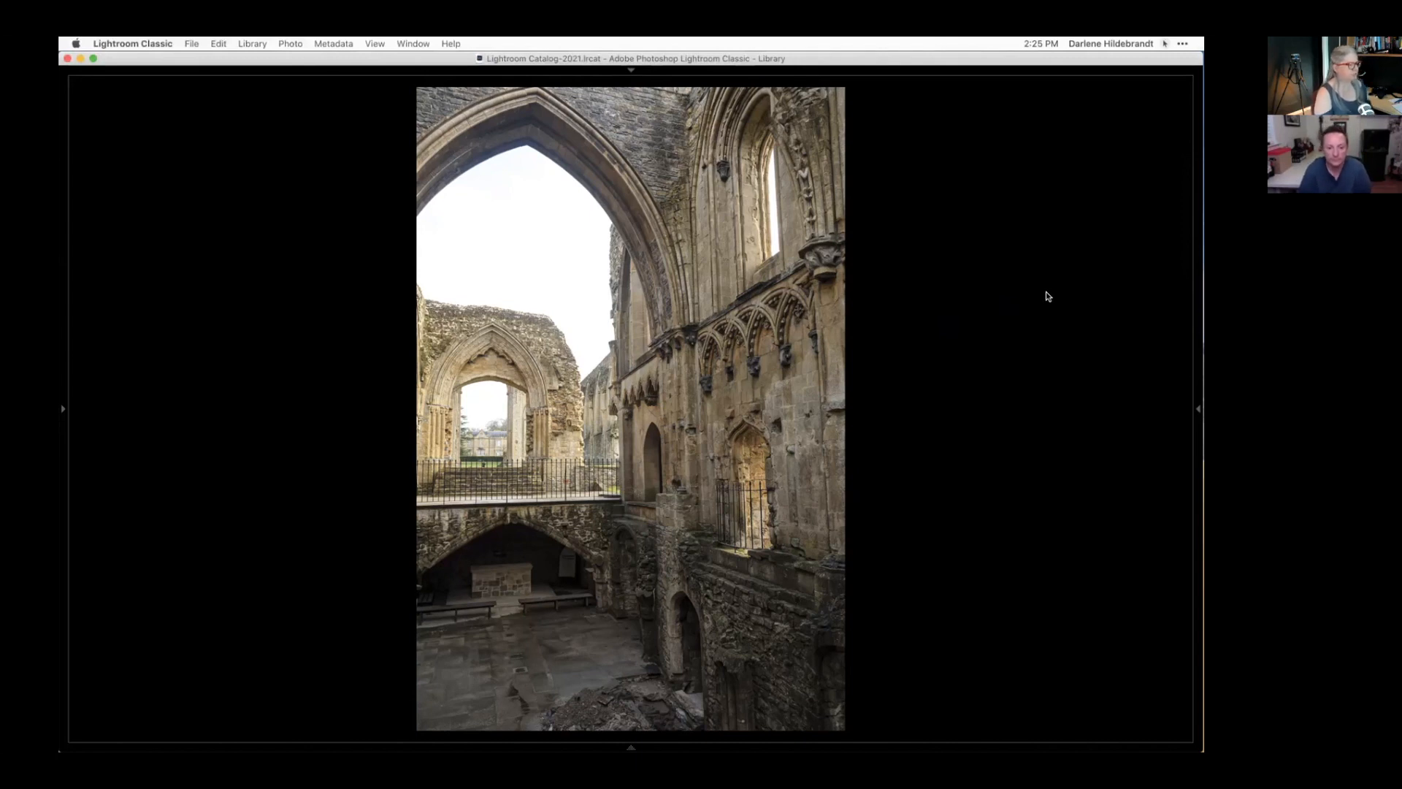
key("Right")
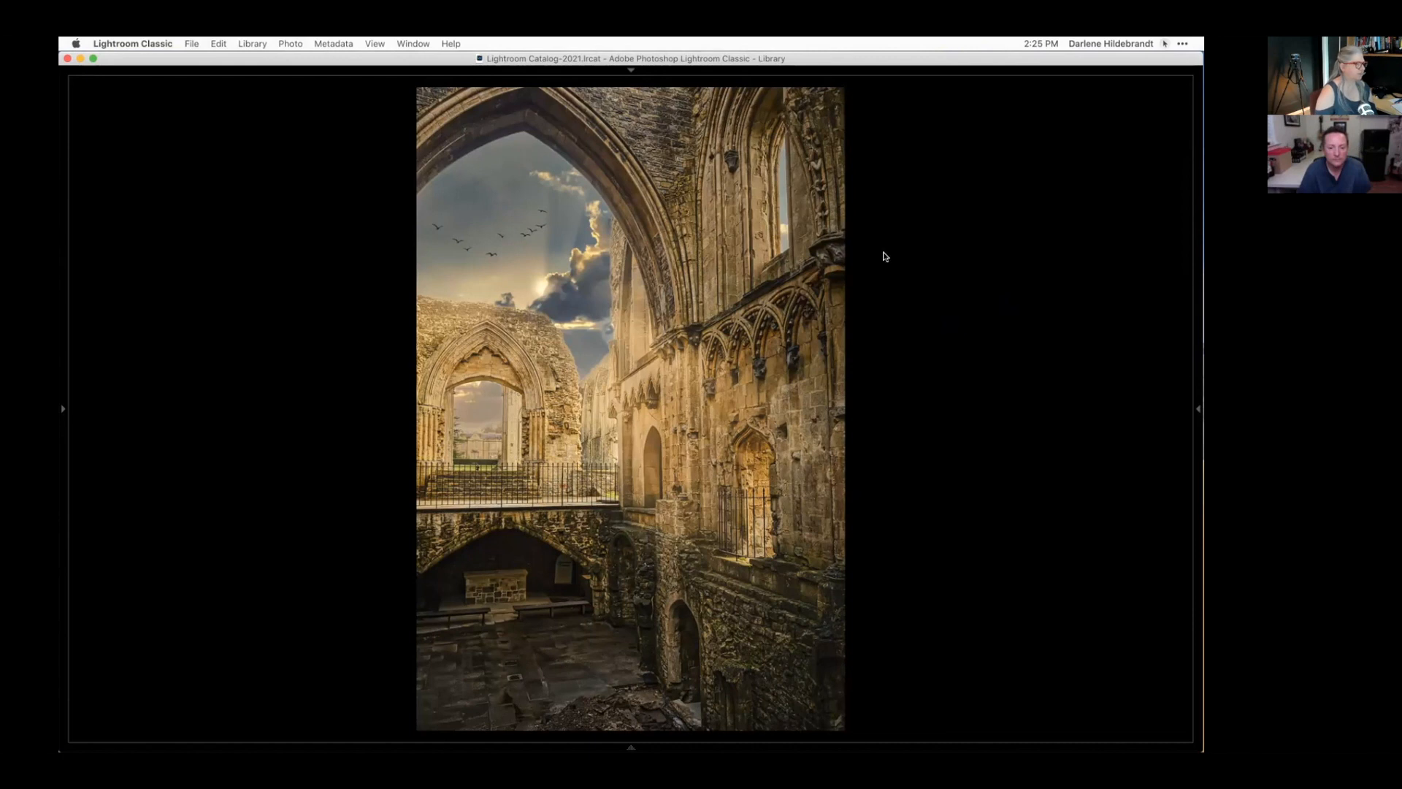
left_click(1163, 43)
left_click(1145, 76)
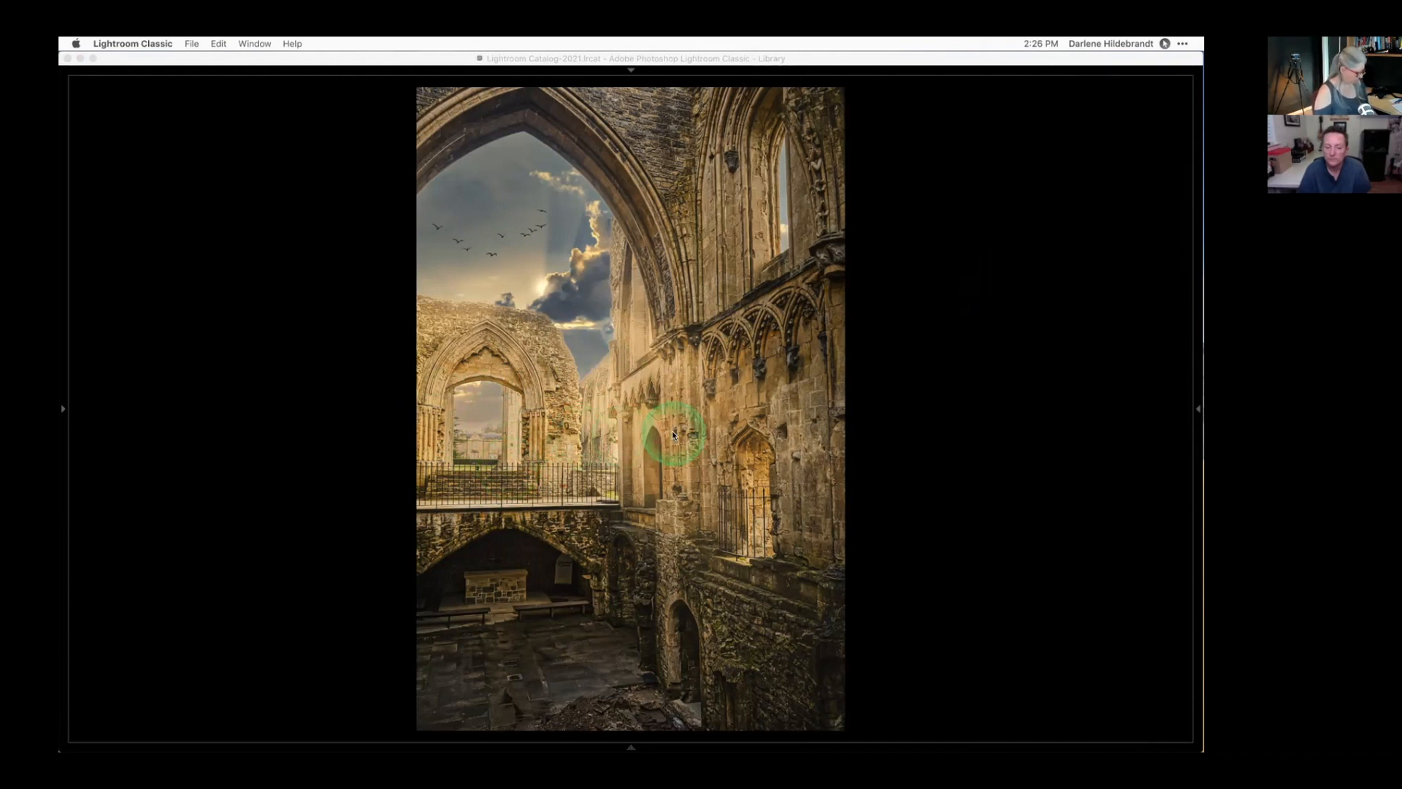
left_click(947, 425)
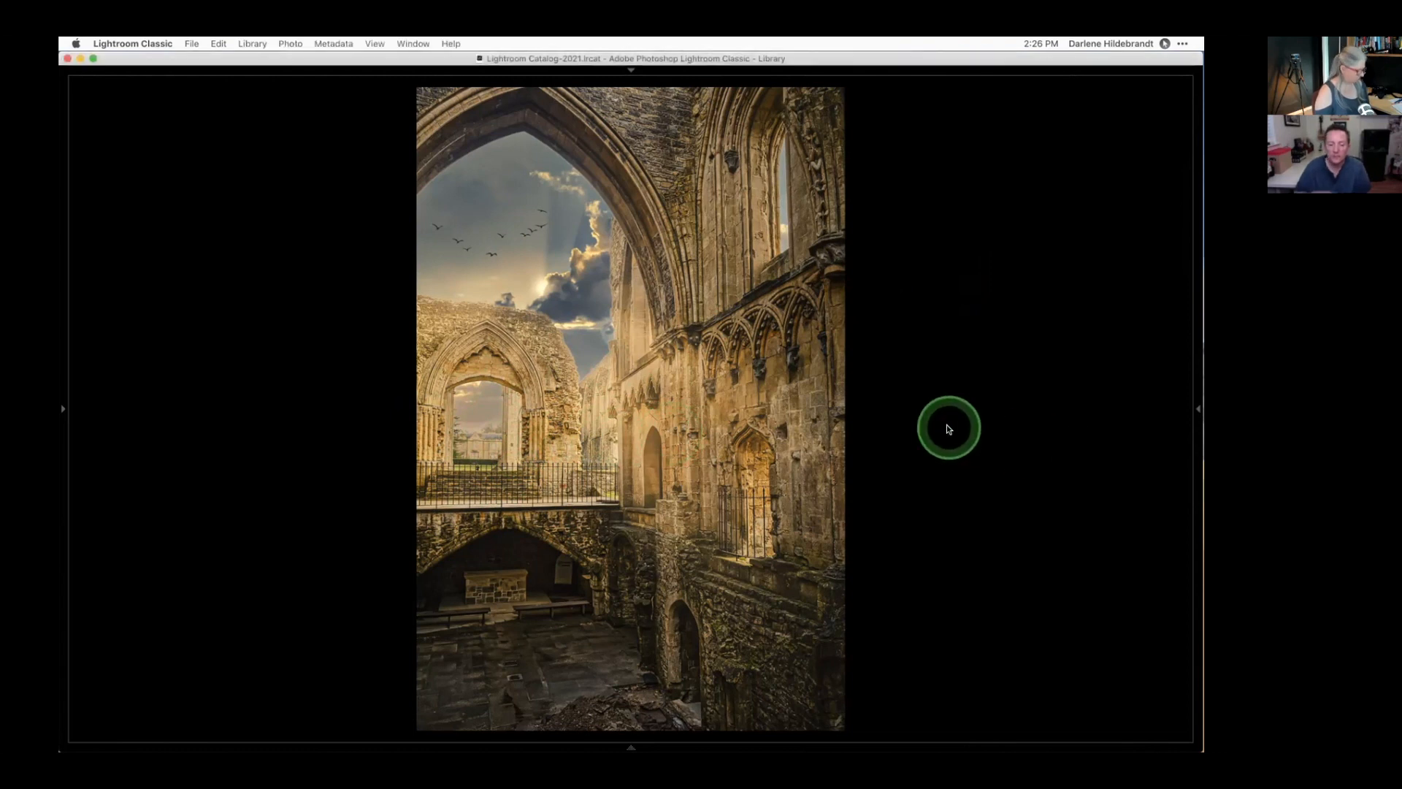
key("d")
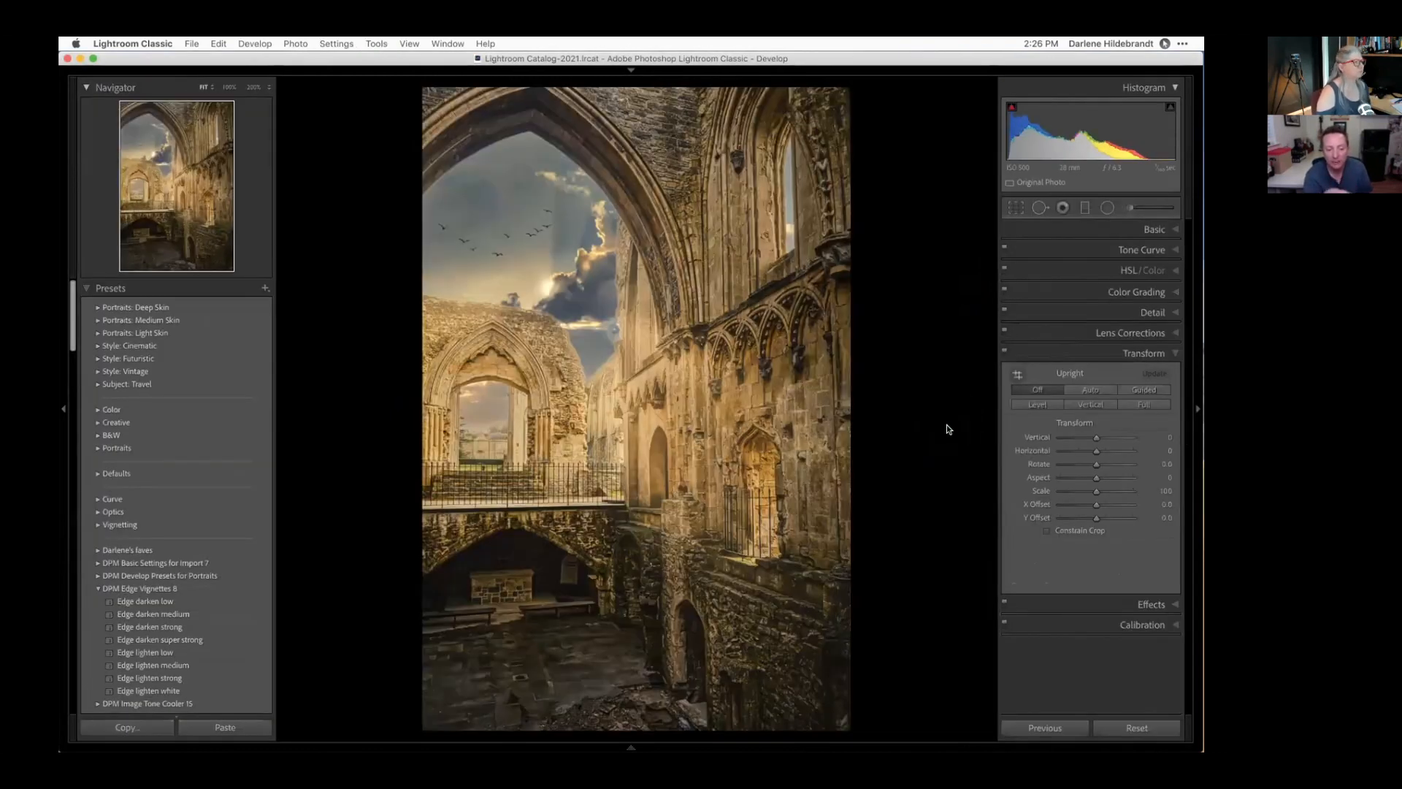
mouse_move(628, 739)
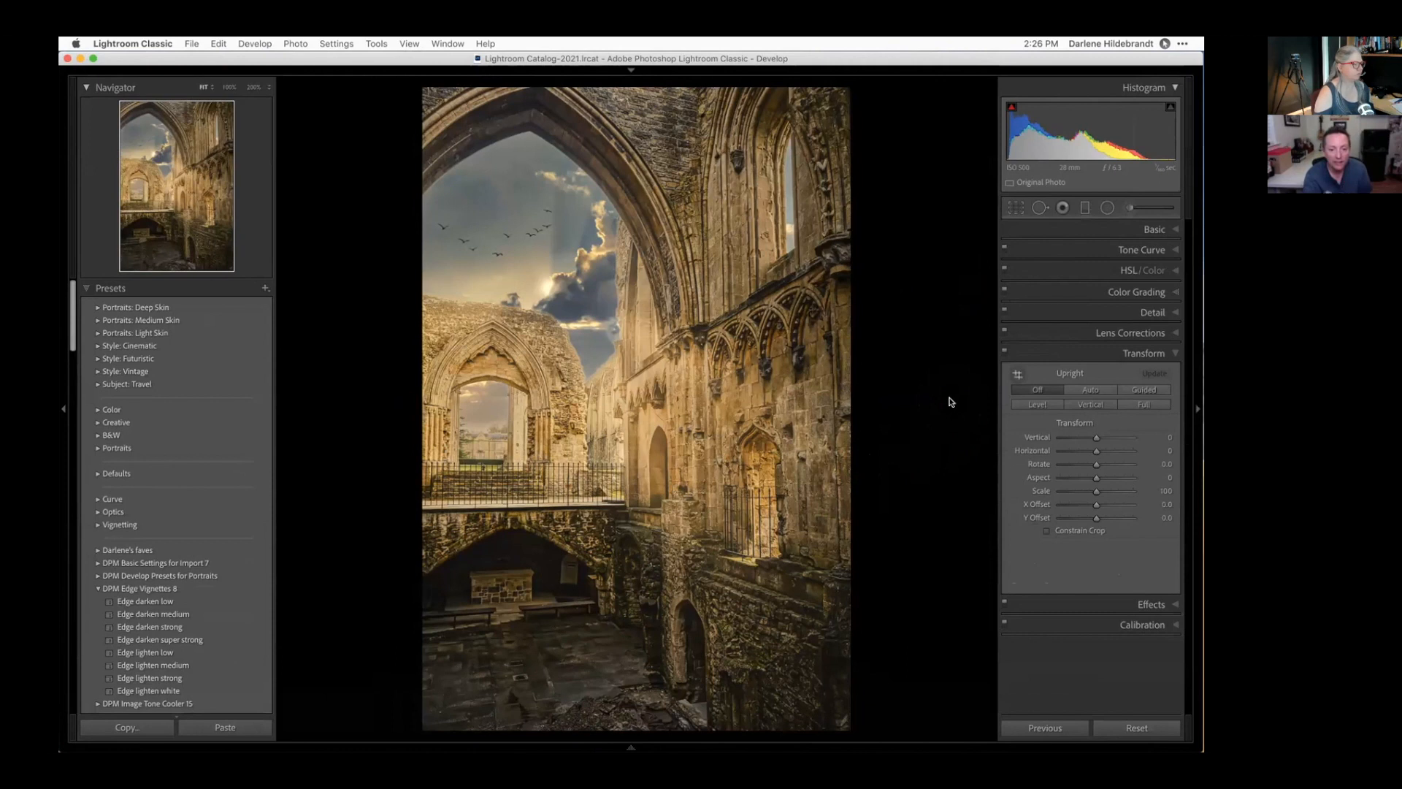
left_click(951, 403)
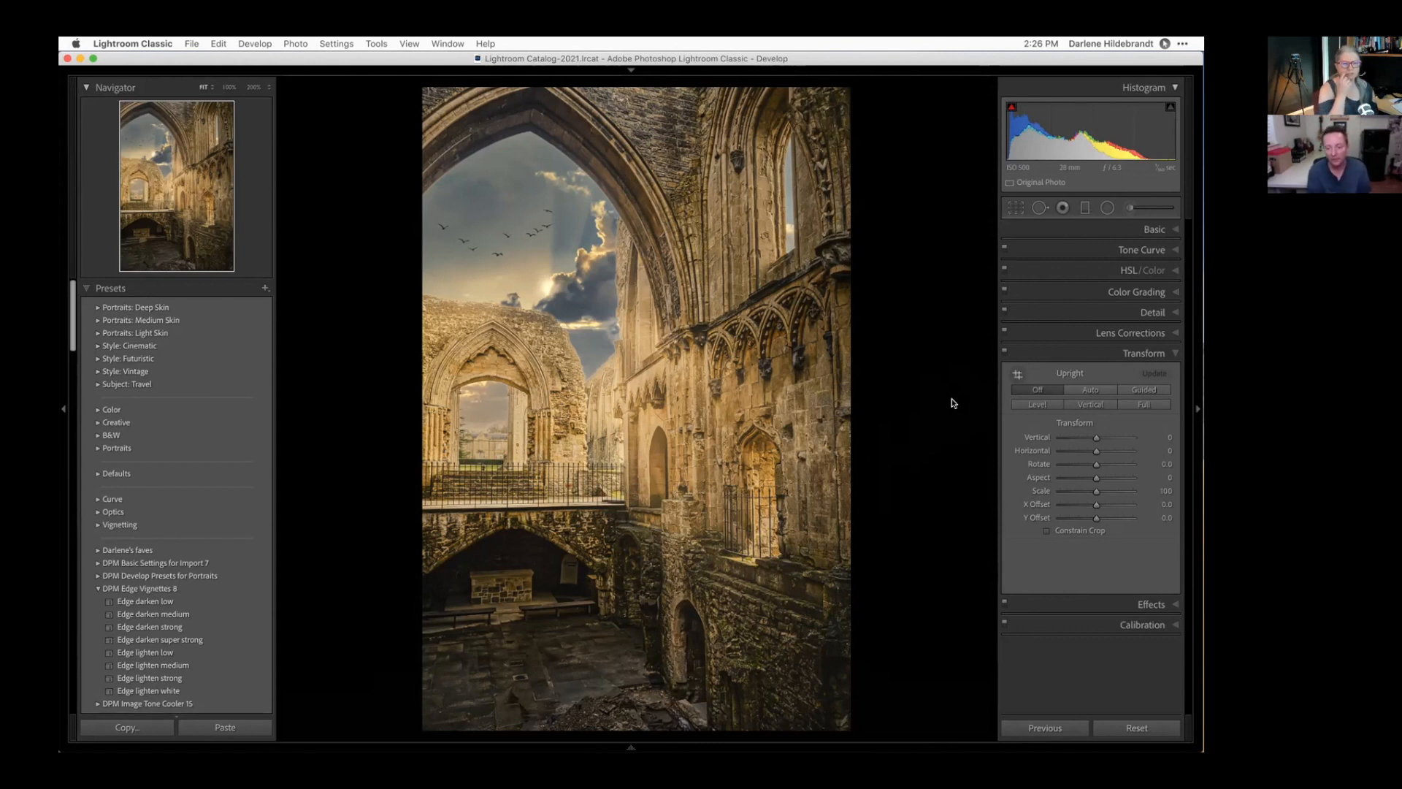
left_click(952, 403)
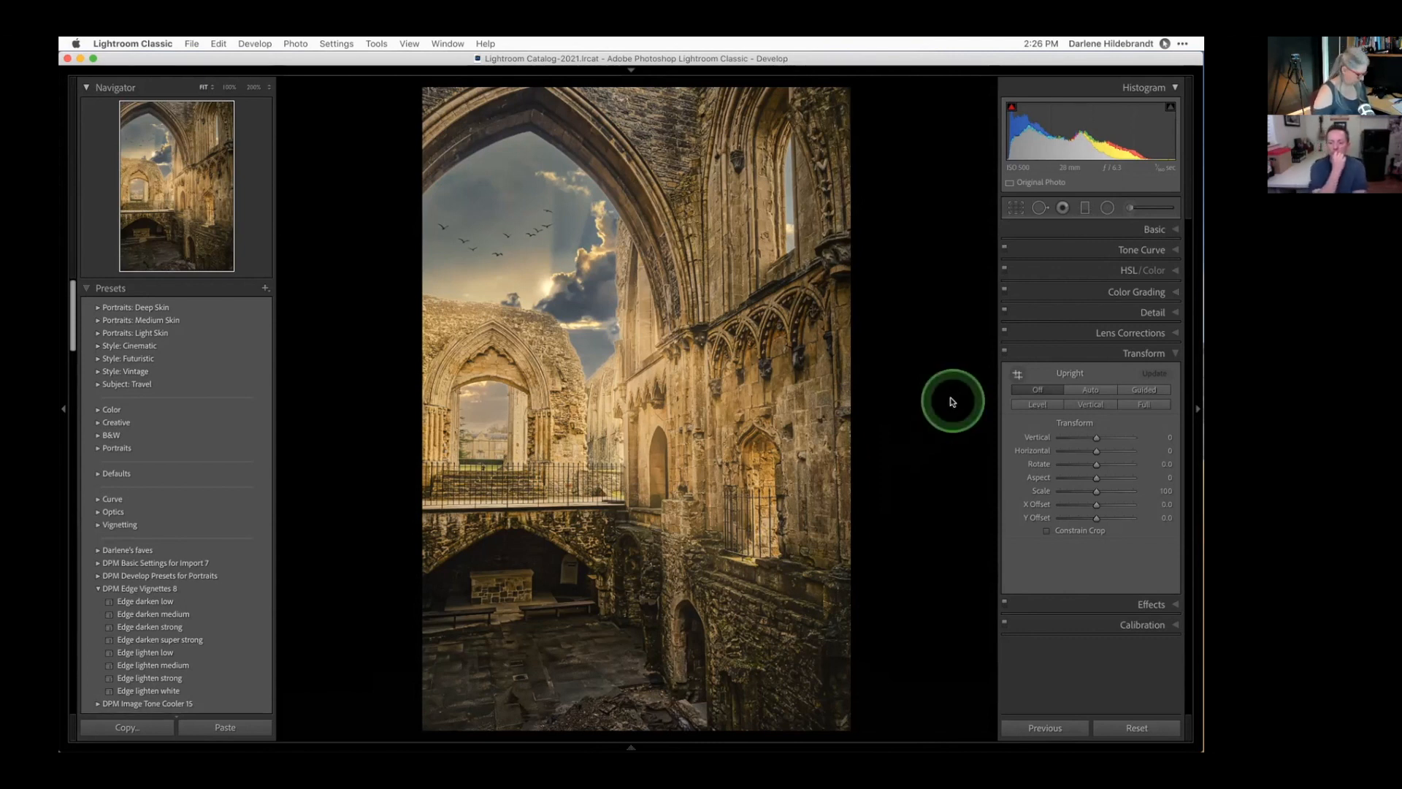
Send the original ruin photo to LuminarAI as a TIFF copy with Lightroom adjustments, Adobe RGB (1998), 16 bits/component, resolution 240.
left_click(613, 374)
right_click(618, 349)
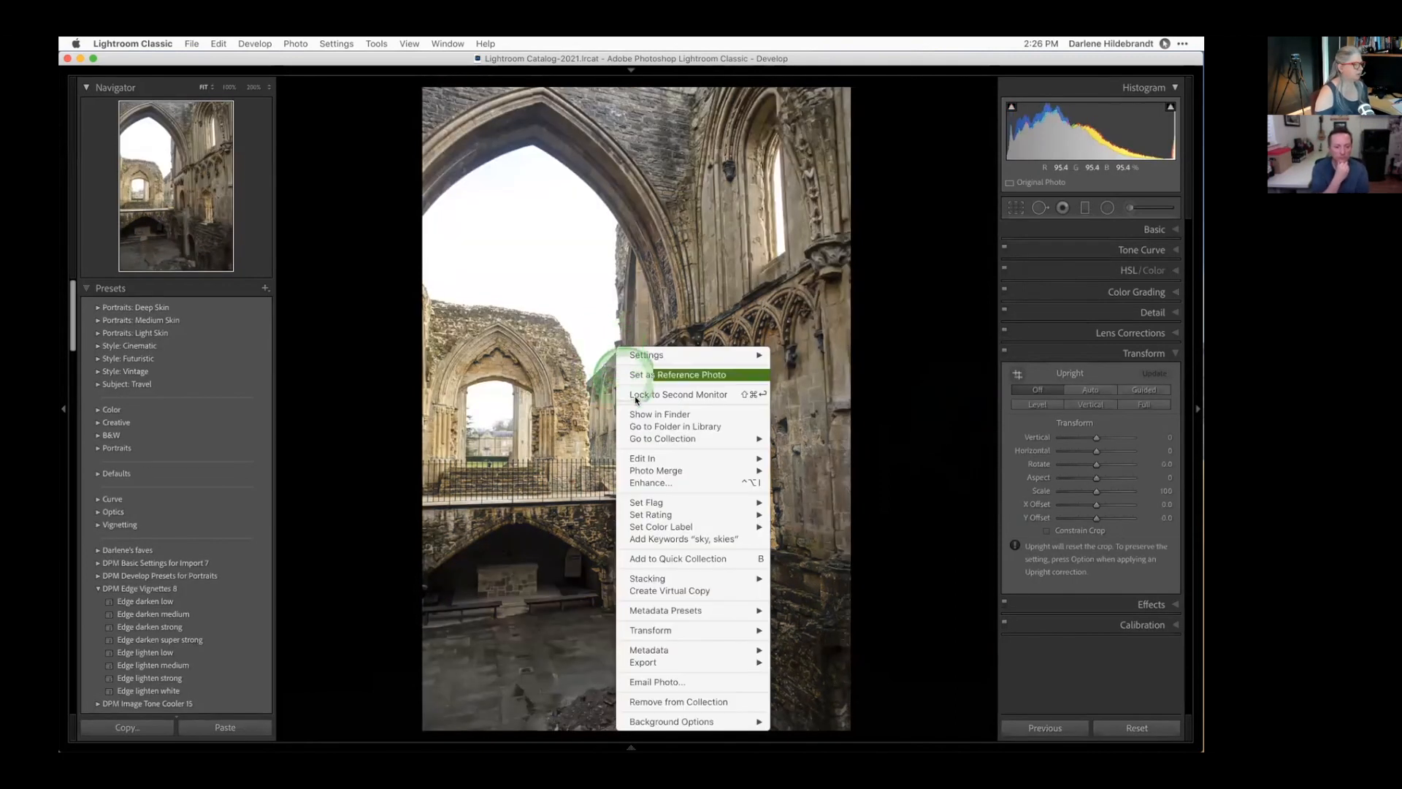
mouse_move(752, 461)
left_click(839, 526)
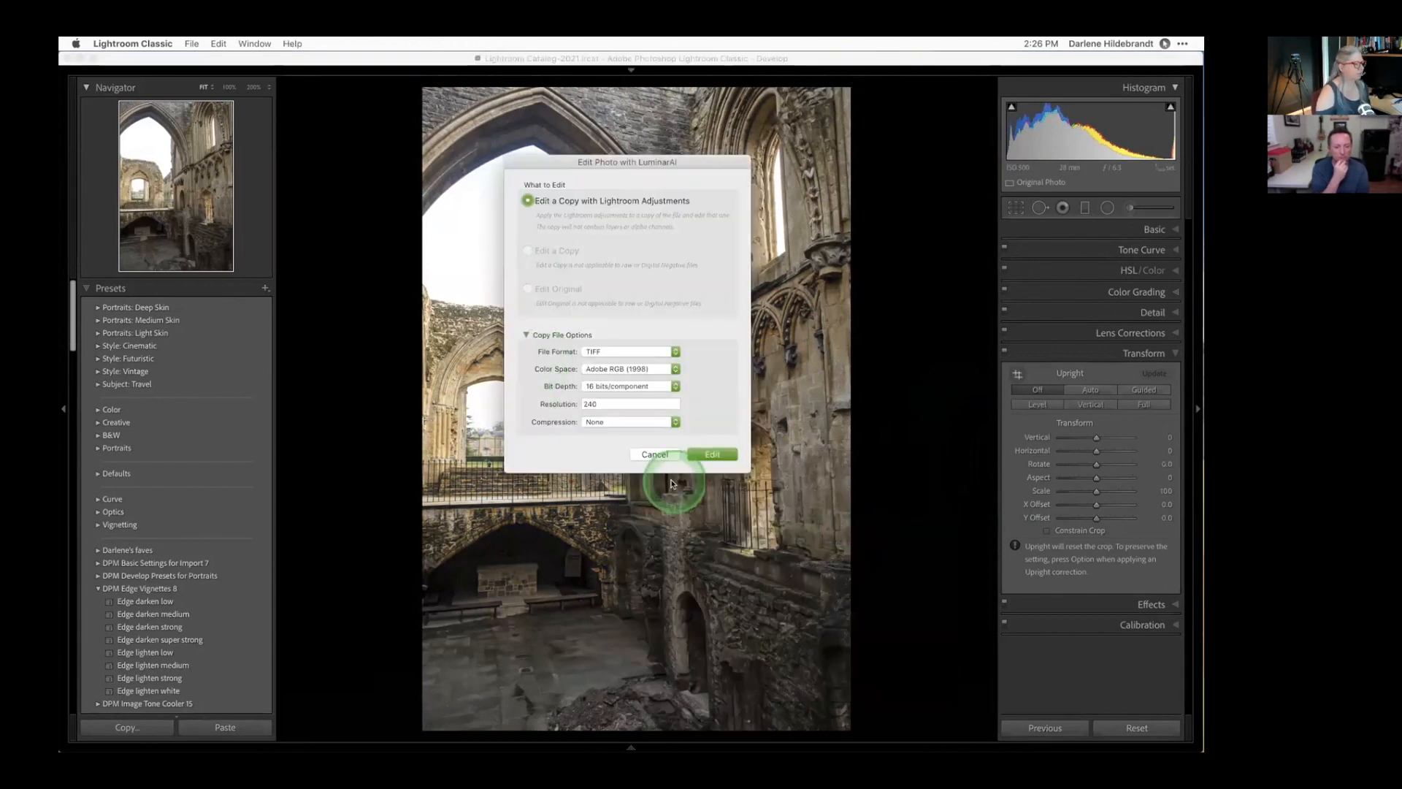
left_click(614, 351)
left_click(680, 441)
left_click(700, 453)
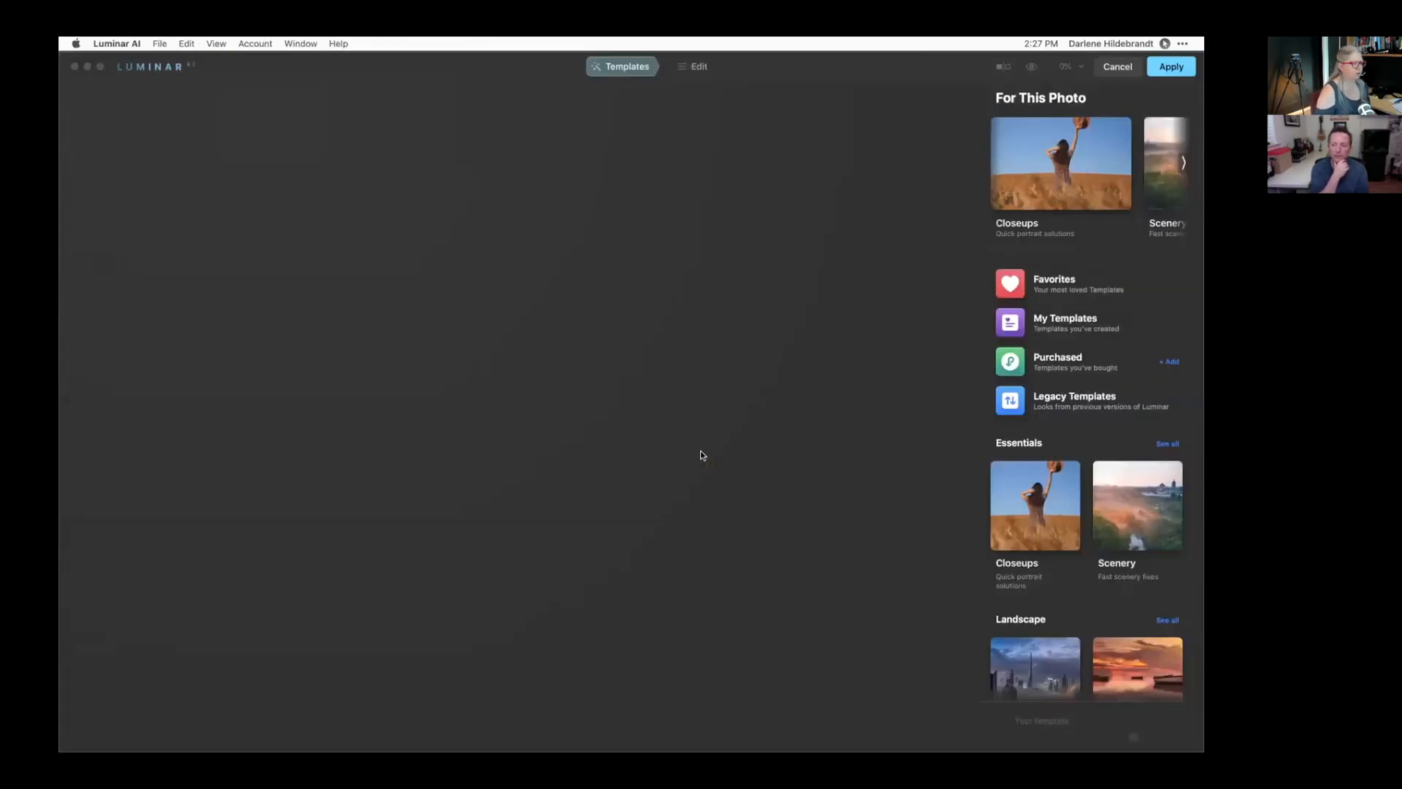
Apply the Sunset Magic template from the saved custom templates to the ruin photo.
left_click(693, 67)
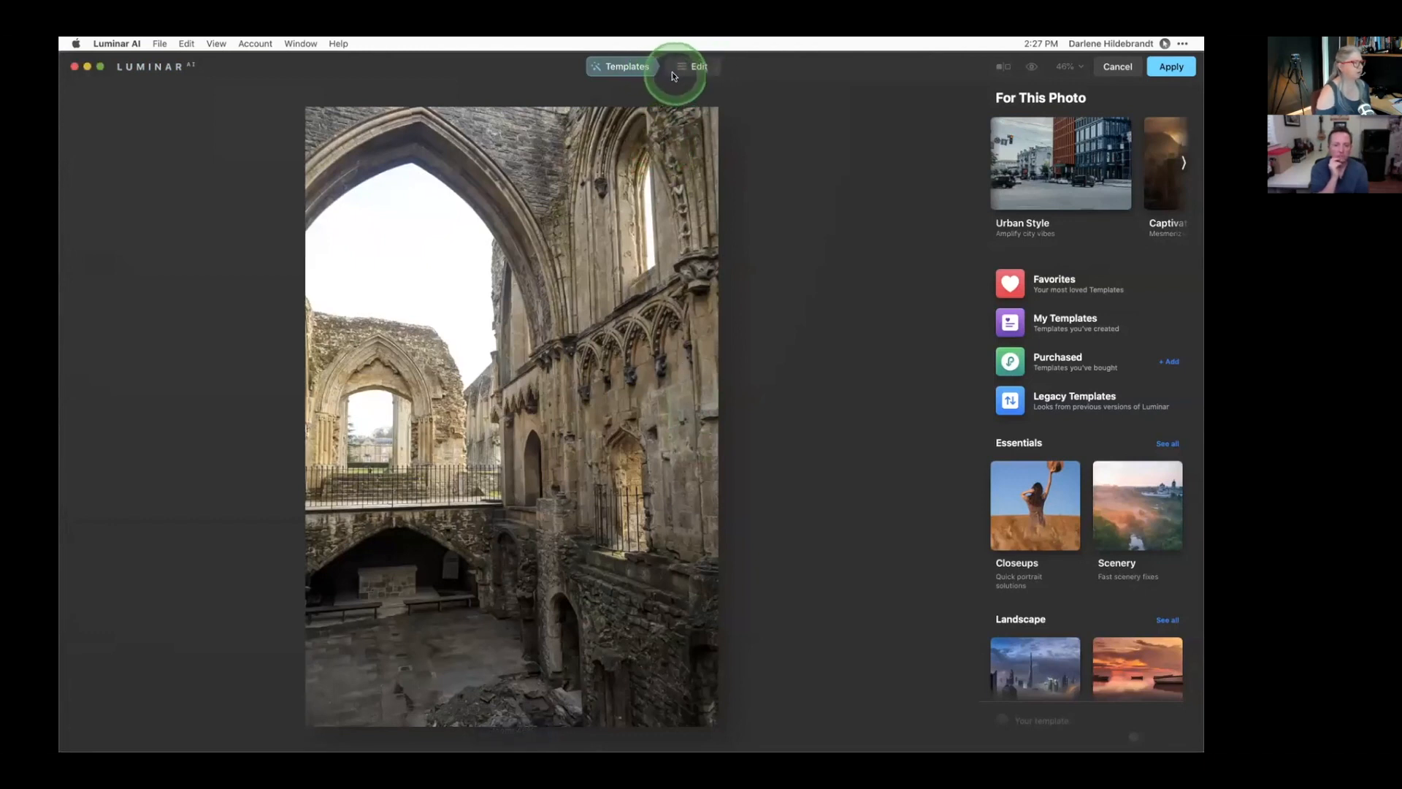
left_click(1006, 322)
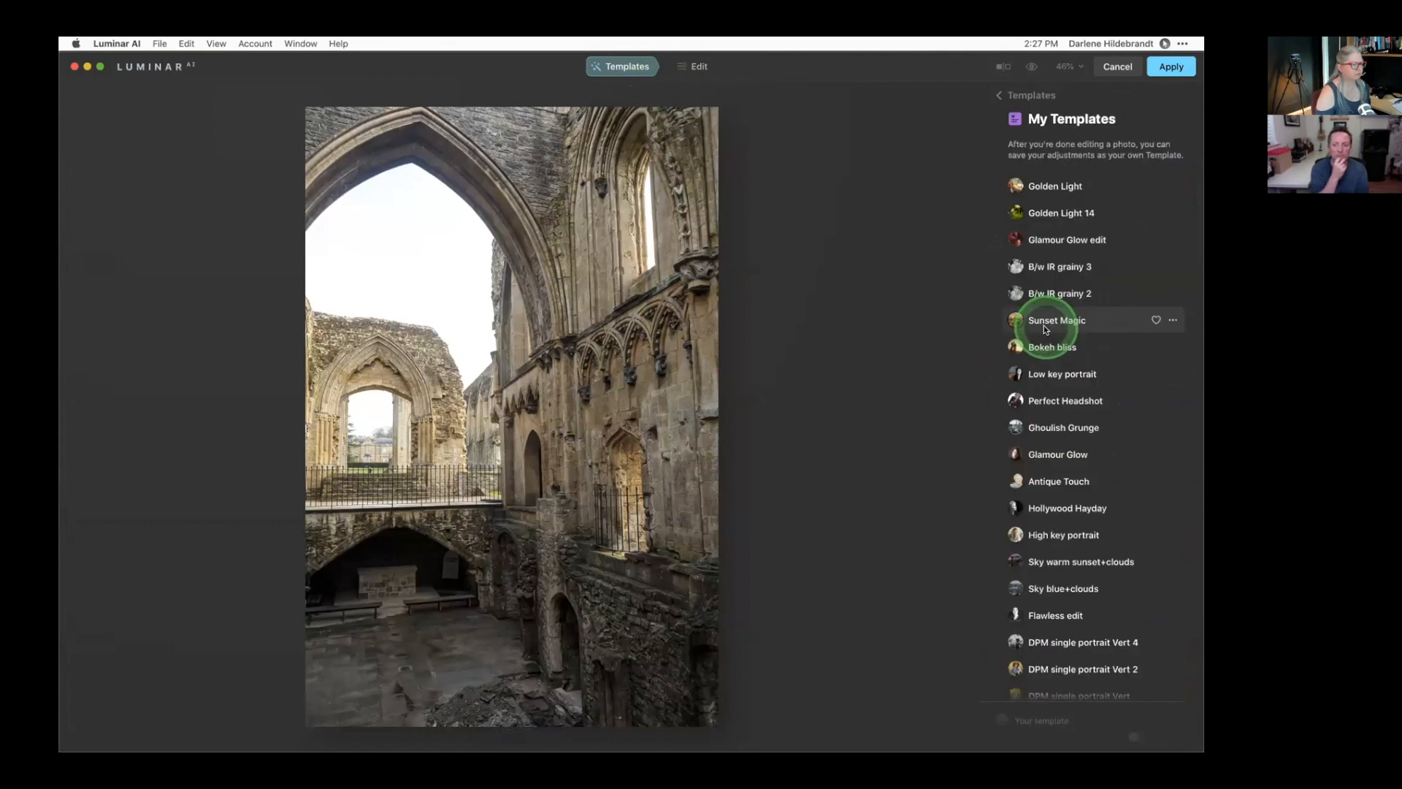
left_click(1048, 320)
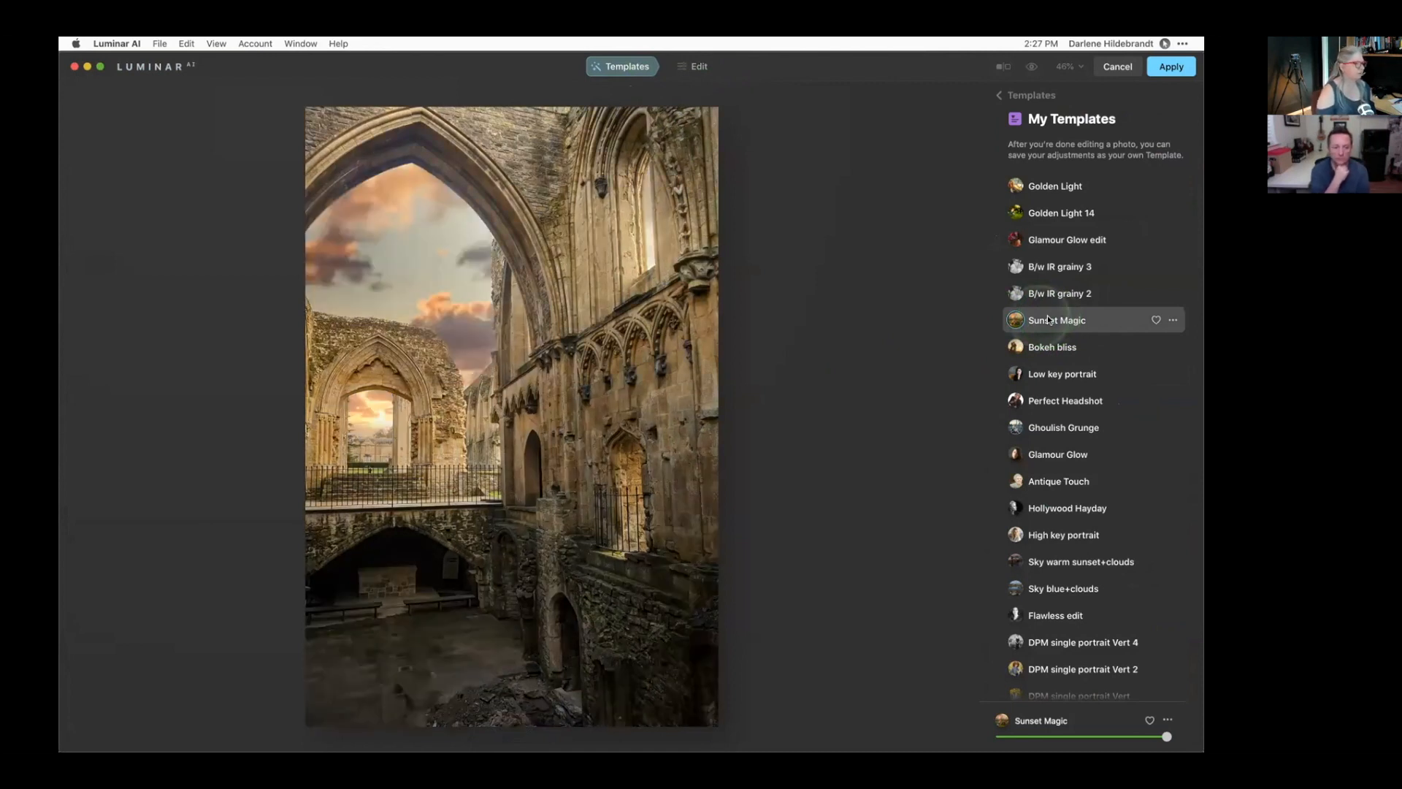
Reveal the Sky AI tool's Sky Orientation and Horizon Position settings, with the photo zoomed to 50%.
left_click(701, 67)
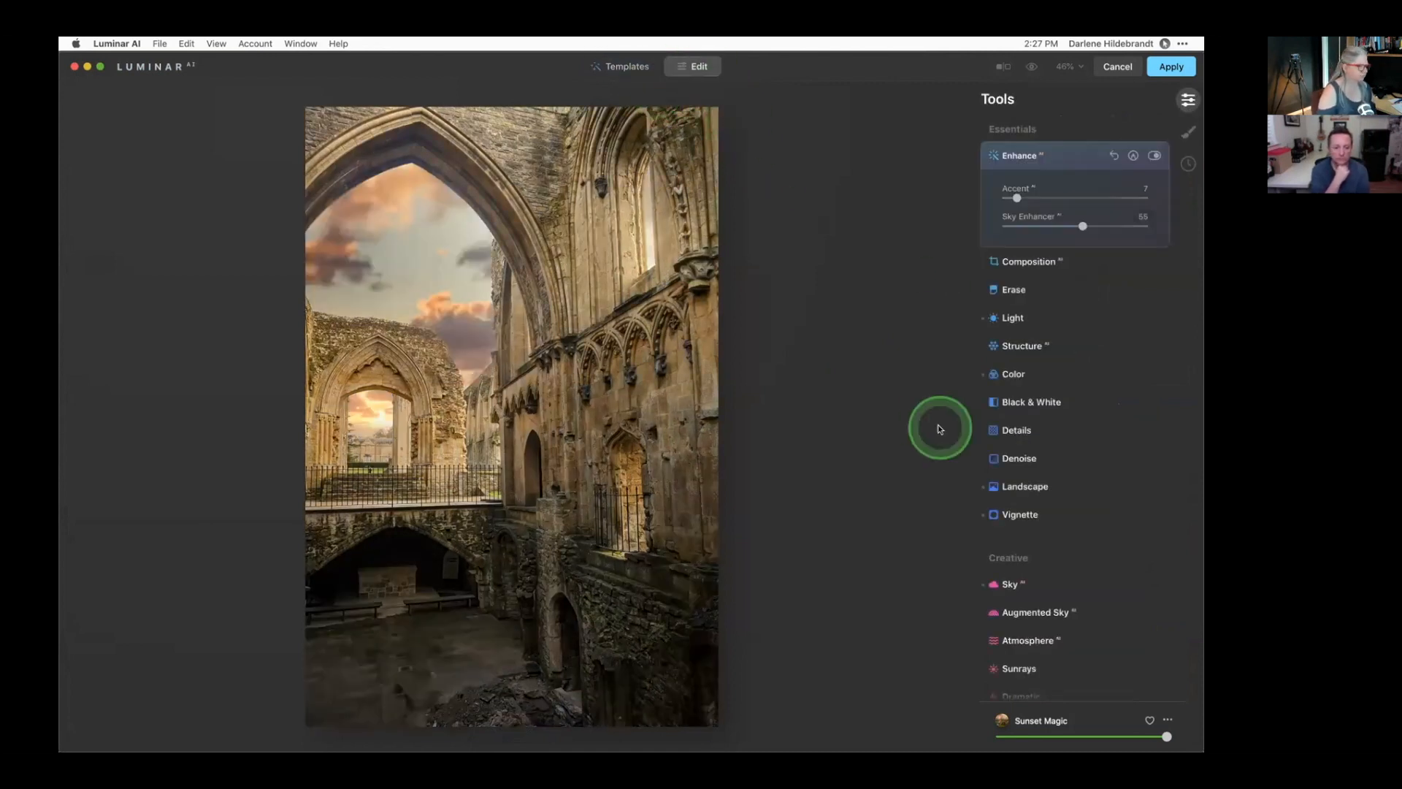
scroll(1040, 400, "down", 3)
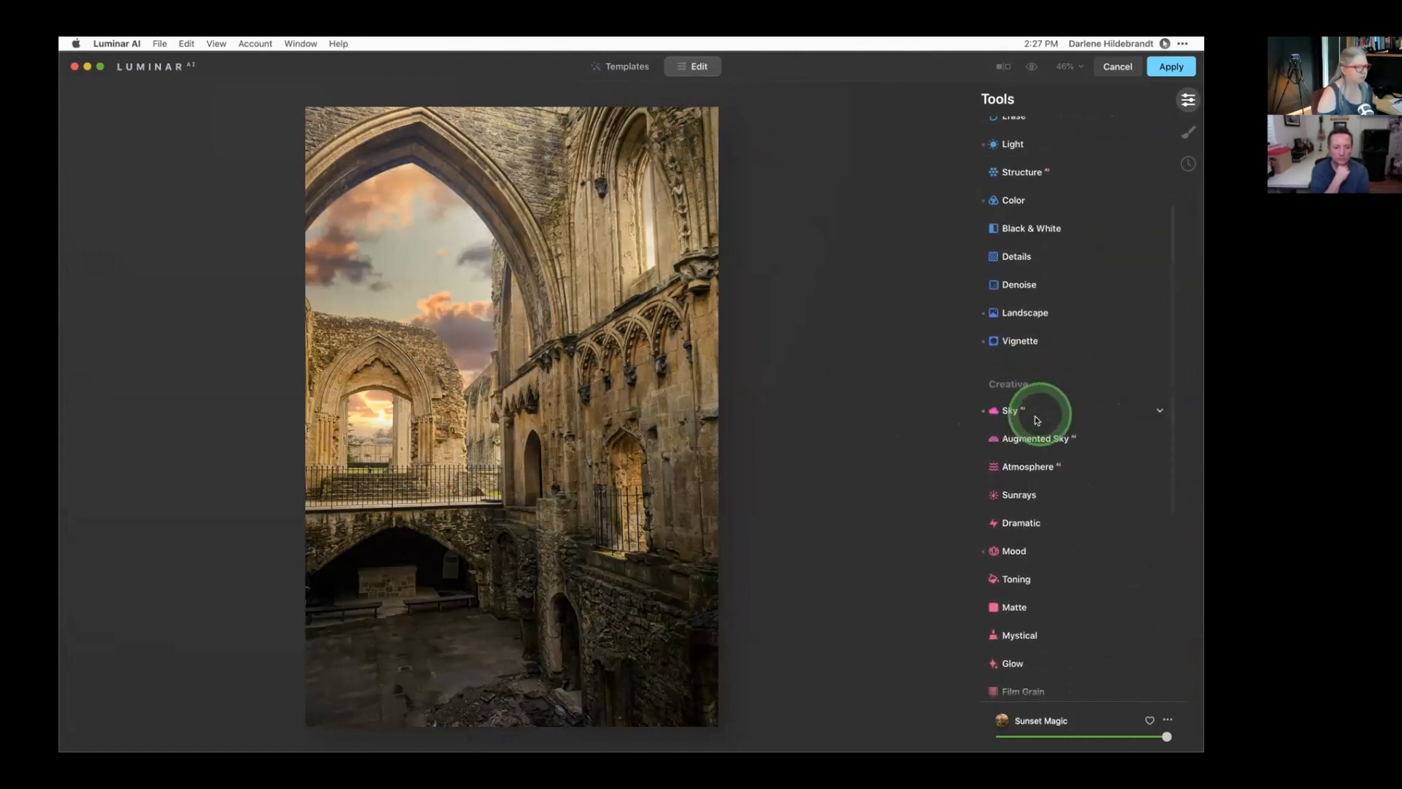
left_click(1037, 407)
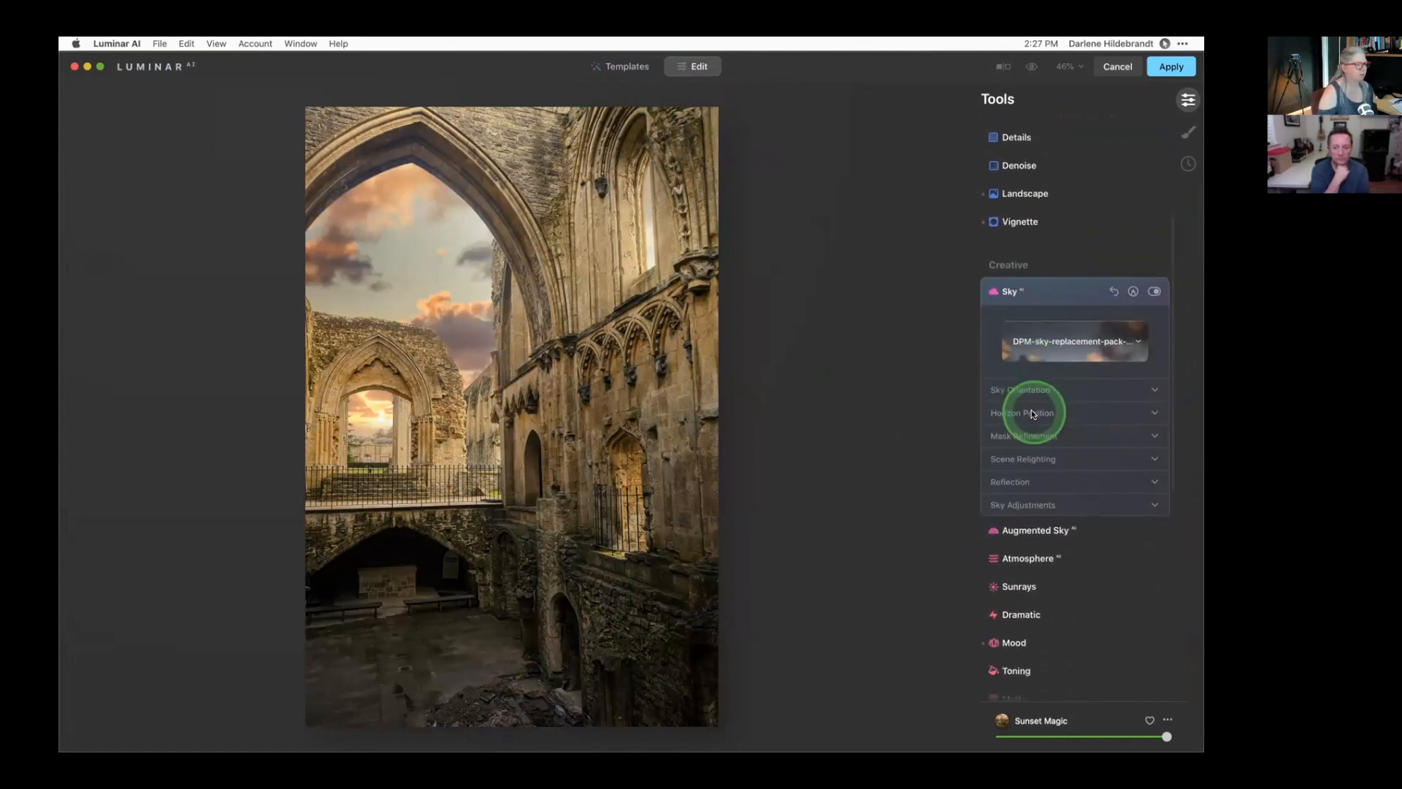
left_click(1014, 414)
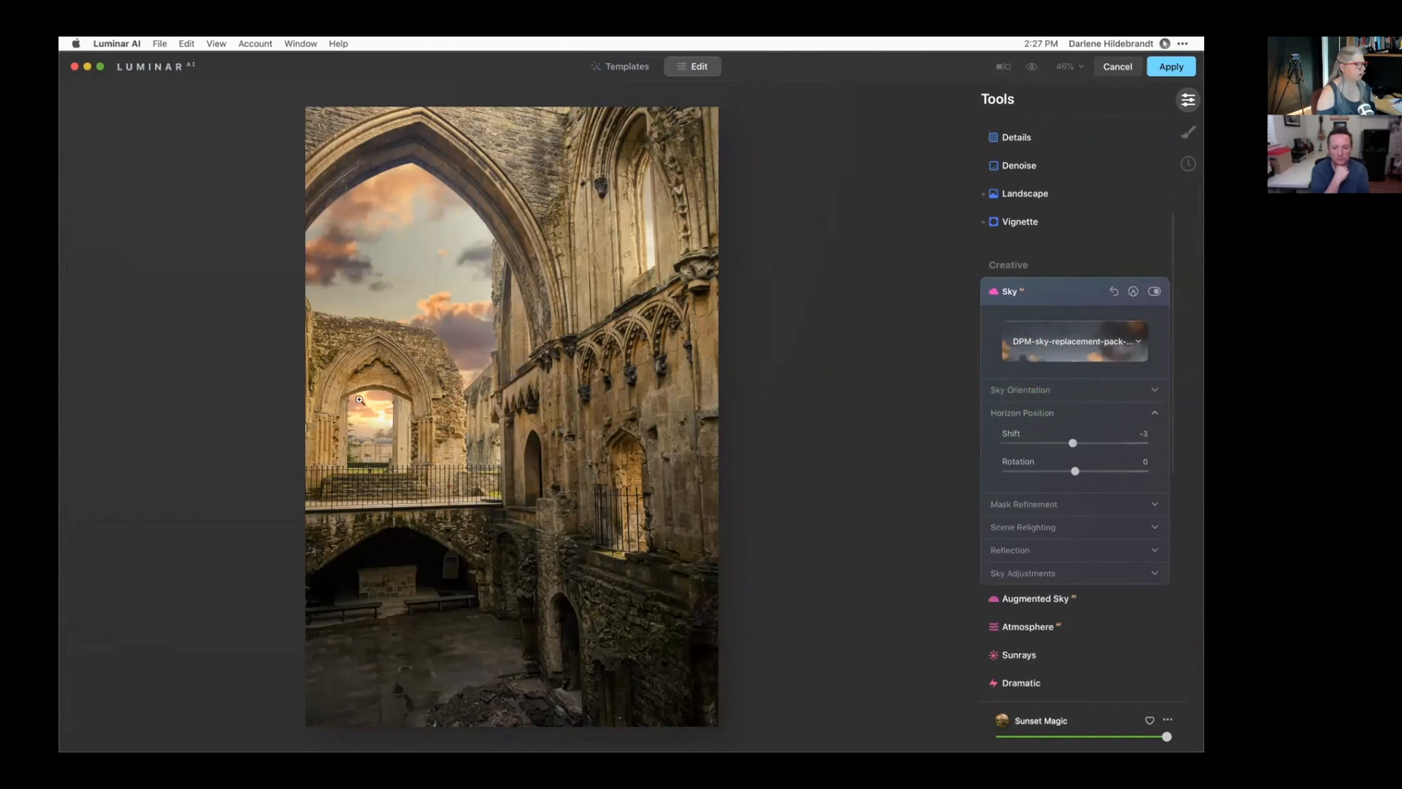
left_click(1063, 65)
left_click(1079, 115)
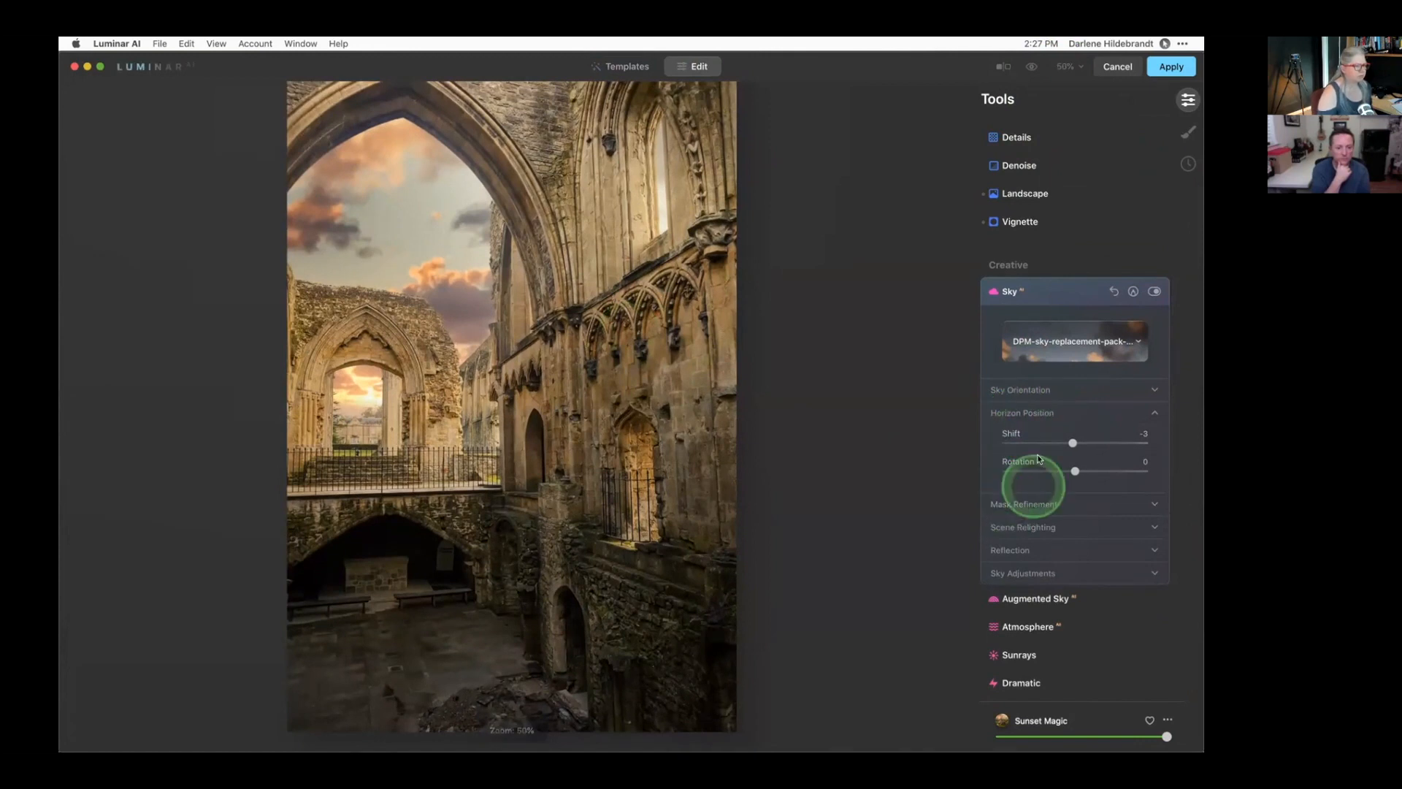
left_click(1013, 389)
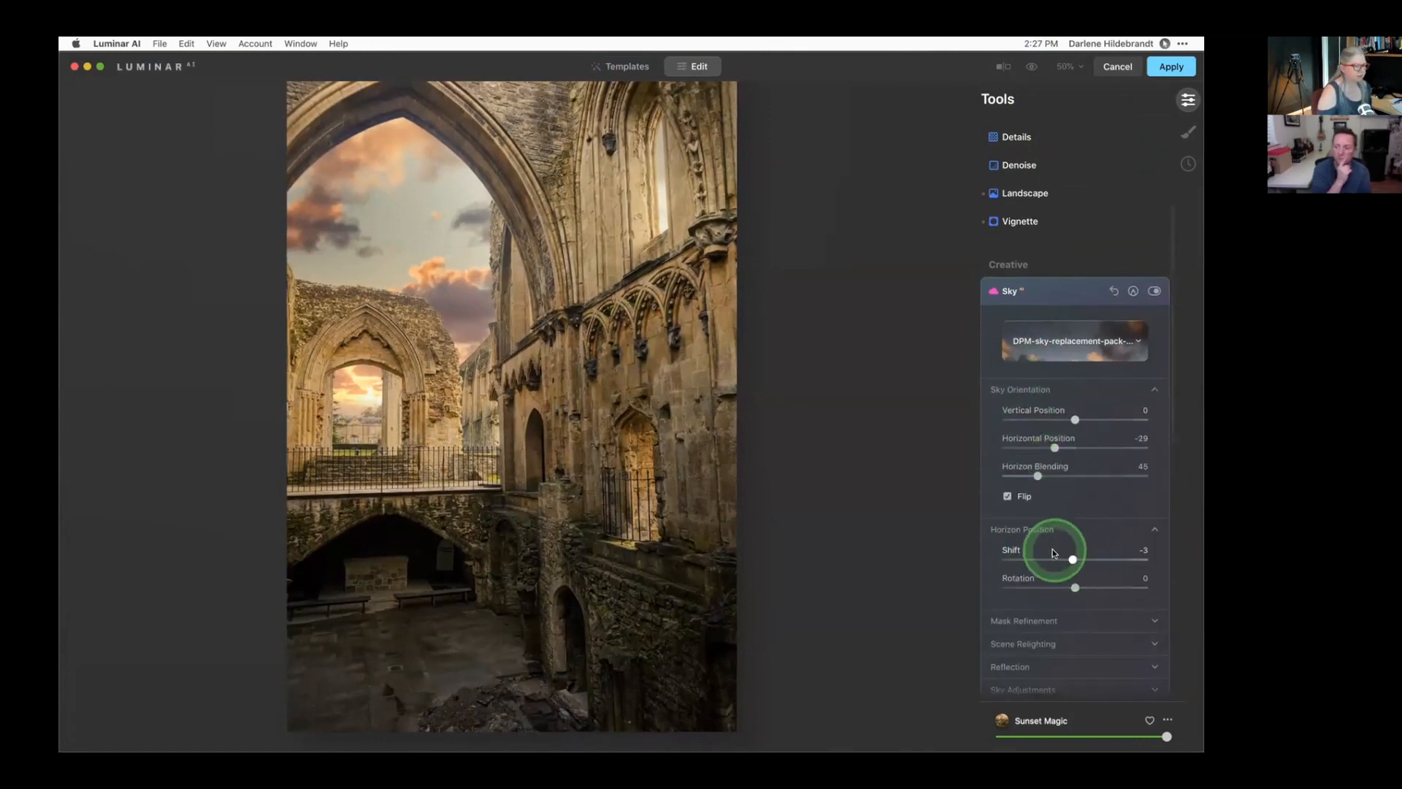
Set the replacement sky's horizon shift to -7, horizon blending to 92 and horizontal position to 0.
left_click_drag(1073, 559, 1070, 559)
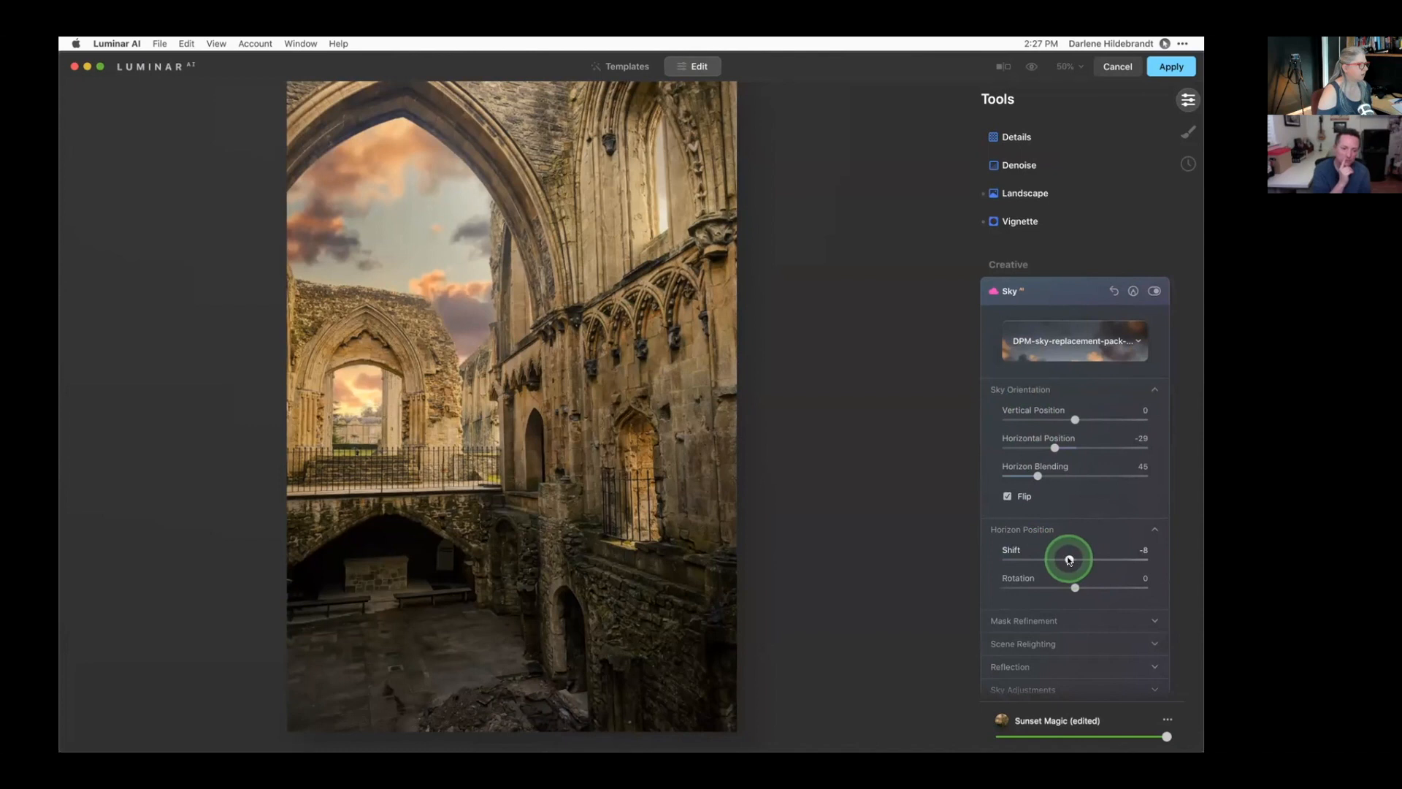
left_click_drag(1054, 447, 1072, 475)
double_click(1050, 446)
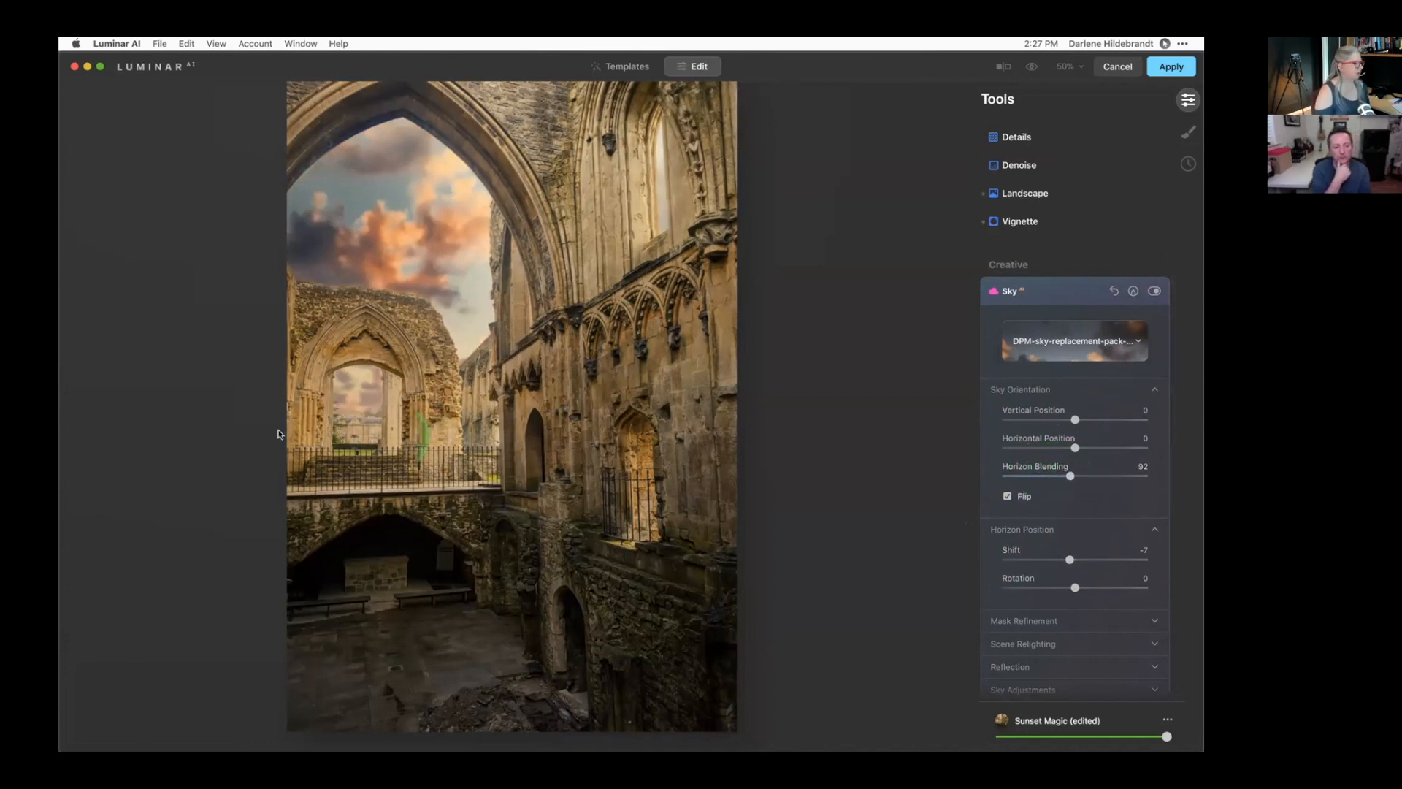
Refine the sky mask by setting Fix Details to 93 and Close Gaps to 12.
left_click_drag(885, 600, 994, 617)
scroll(1008, 618, "down", 5)
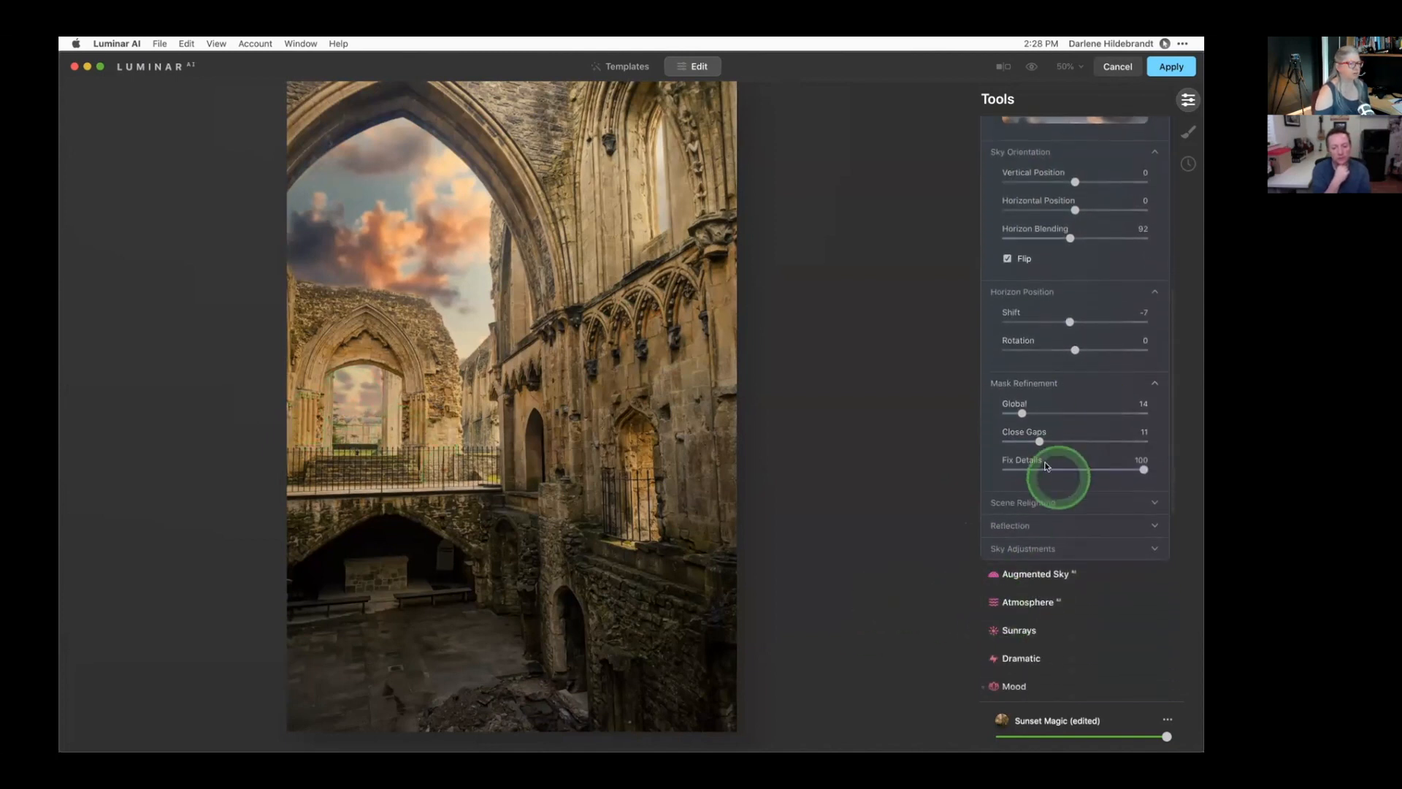
mouse_move(1144, 469)
left_mouse_down()
mouse_move(1110, 468)
mouse_move(1127, 461)
left_mouse_up()
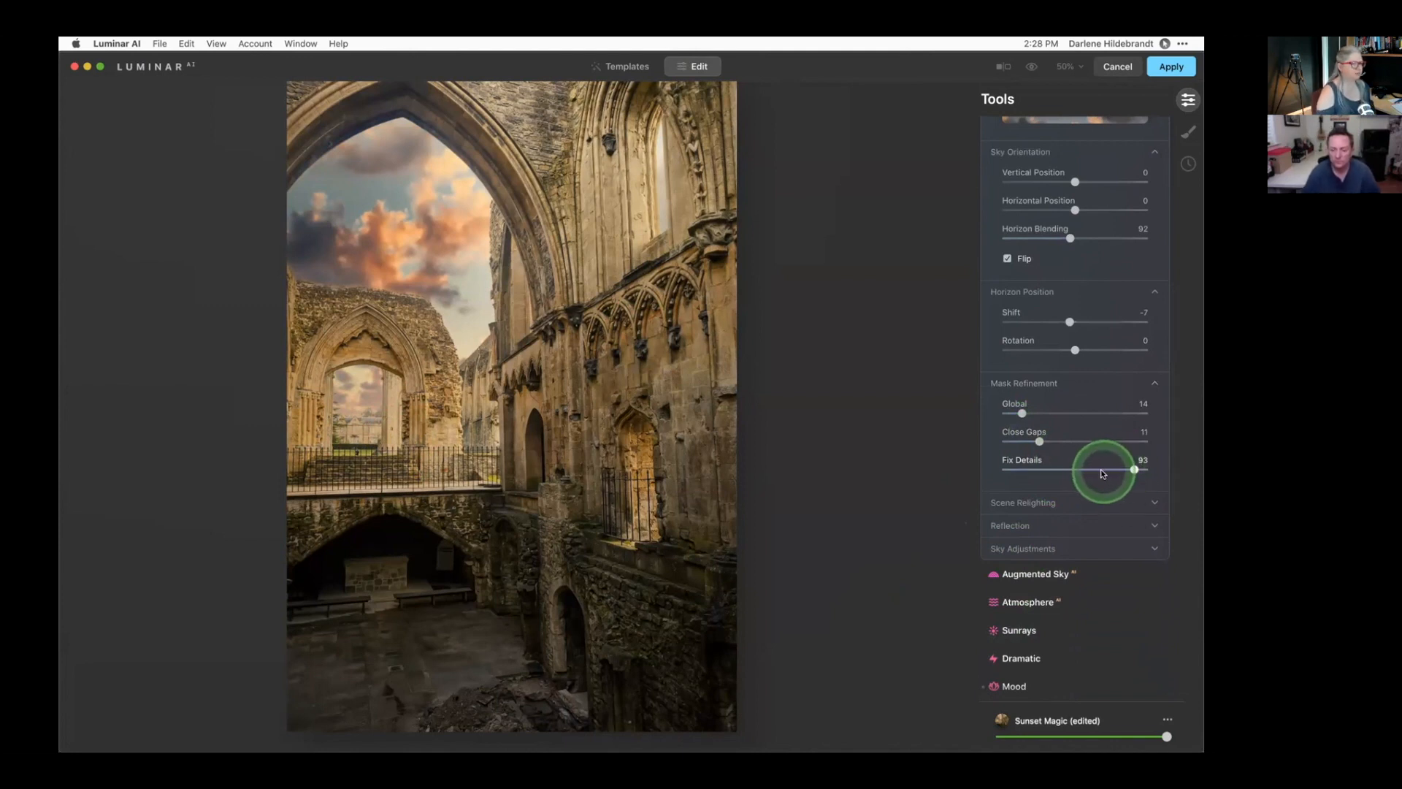
mouse_move(1039, 441)
left_mouse_down()
mouse_move(1130, 442)
mouse_move(1042, 439)
left_mouse_up()
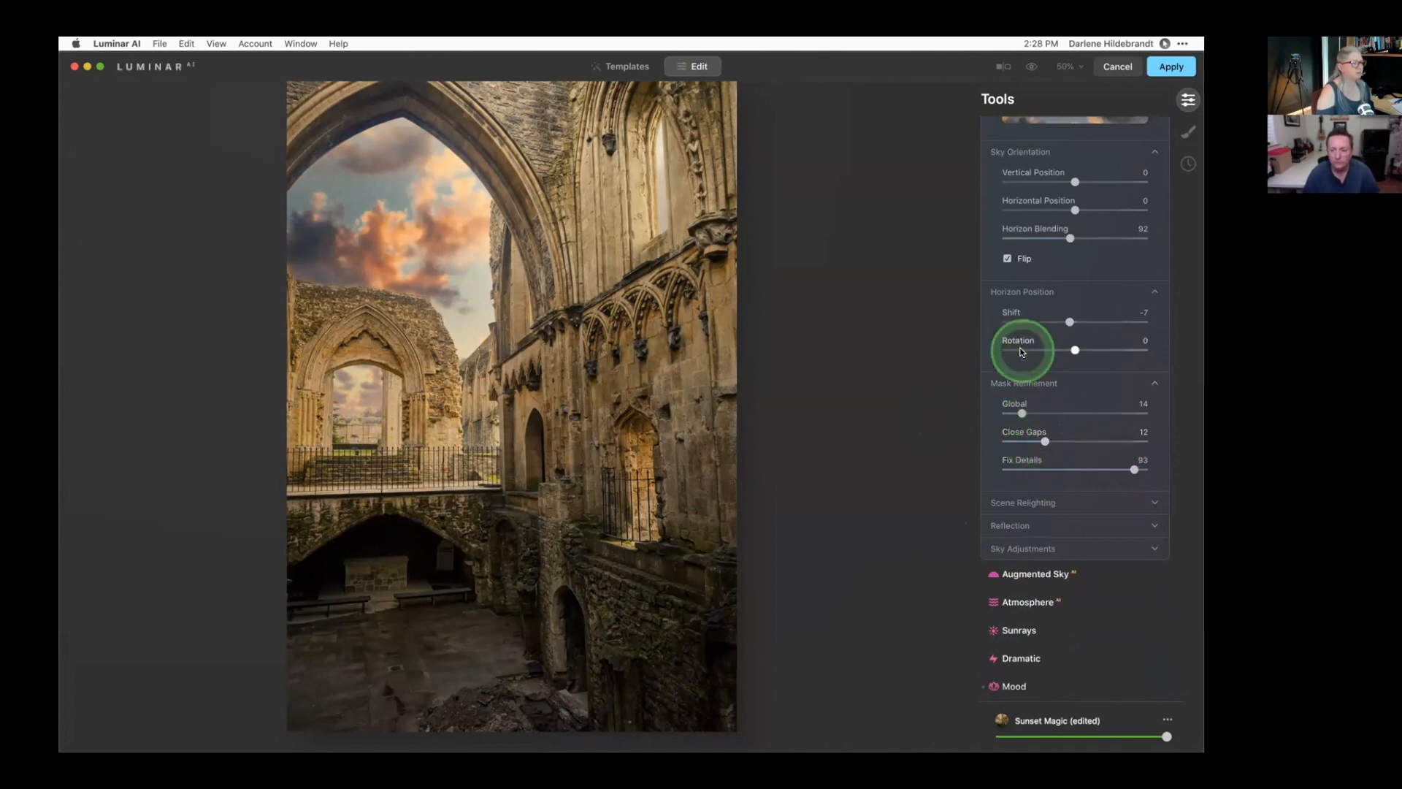
Shift the replacement sky sideways to a horizontal position of 26.
scroll(1023, 350, "up", 2)
left_click_drag(1074, 248, 1087, 333)
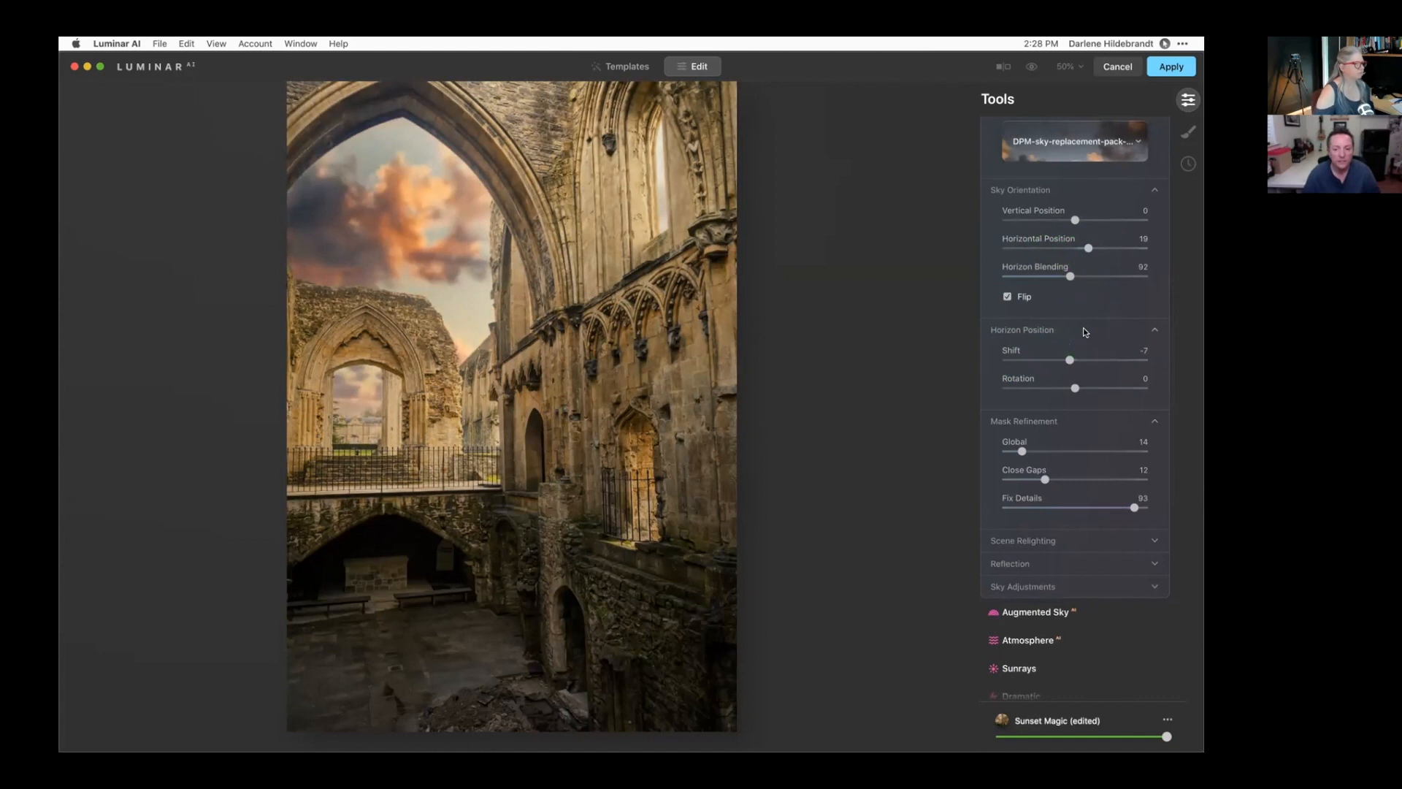
left_click(1086, 332)
left_click(1084, 249)
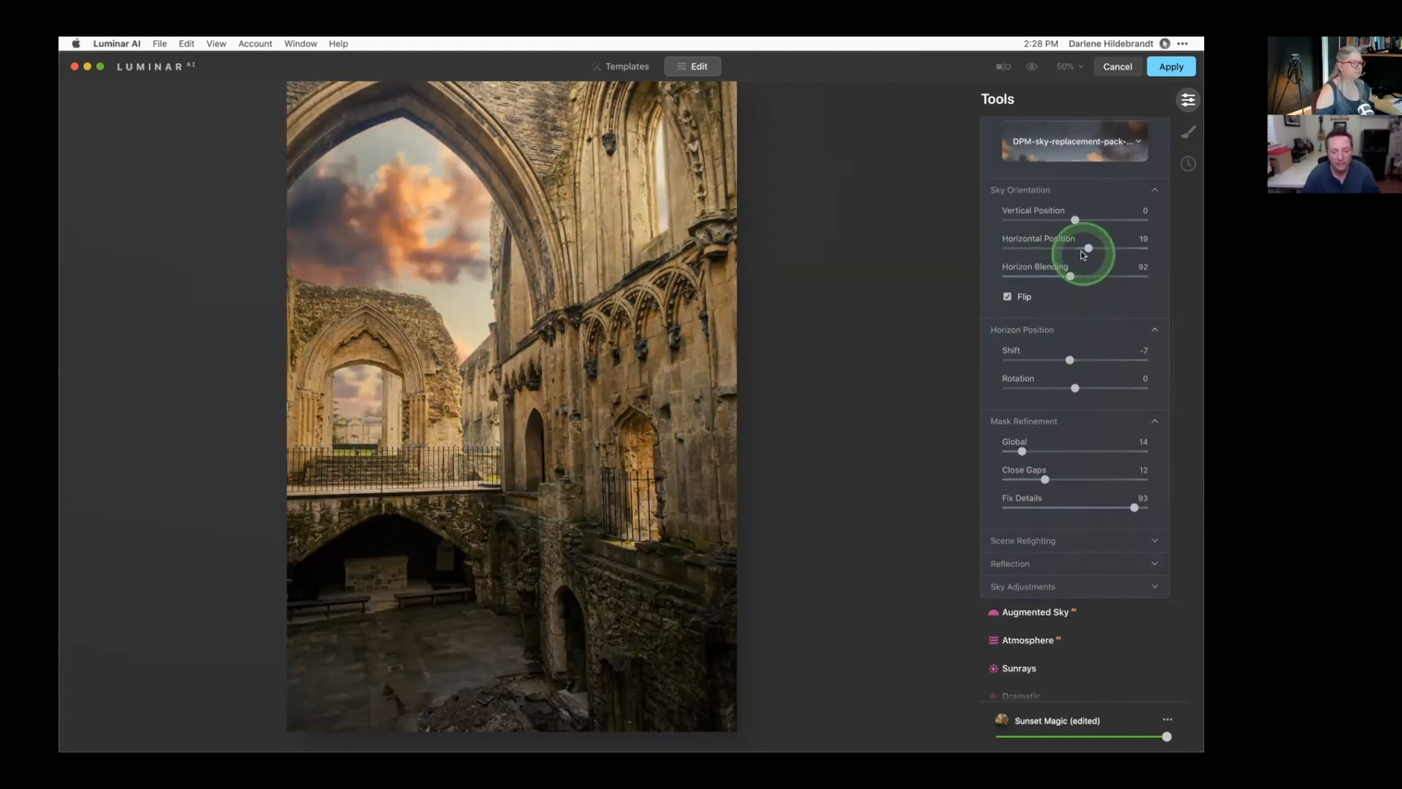
left_click_drag(1088, 247, 1095, 248)
mouse_move(802, 440)
left_mouse_down()
mouse_move(708, 547)
mouse_move(780, 511)
left_mouse_up()
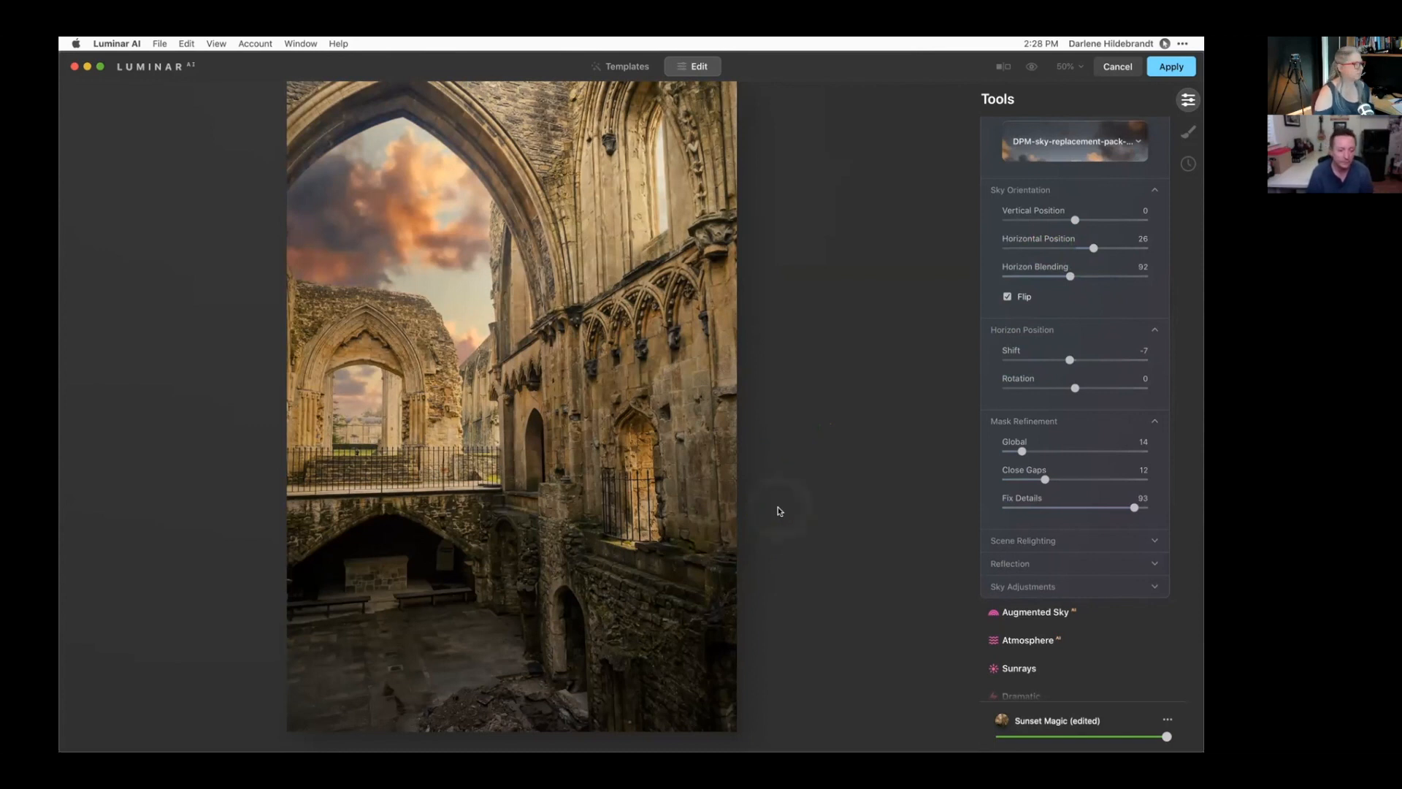
Discard the LuminarAI edit and return to the golden edited ruin photo in Lightroom Classic.
left_click(1118, 67)
left_click_drag(657, 140, 717, 141)
left_click(789, 237)
mouse_move(789, 237)
left_mouse_down()
mouse_move(813, 241)
mouse_move(837, 279)
mouse_move(889, 292)
left_mouse_up()
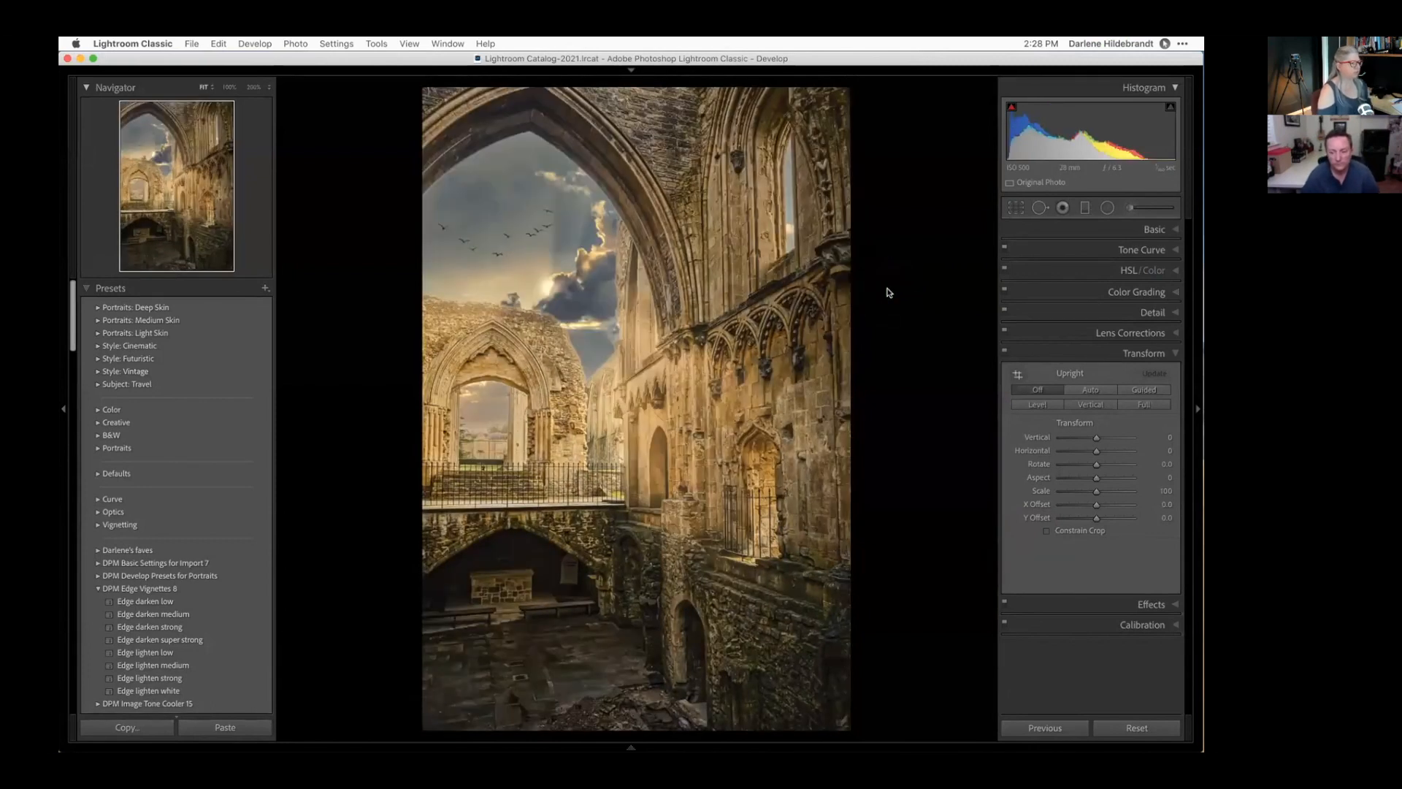
Compare the original ruin photo with its golden edited version.
key("Left")
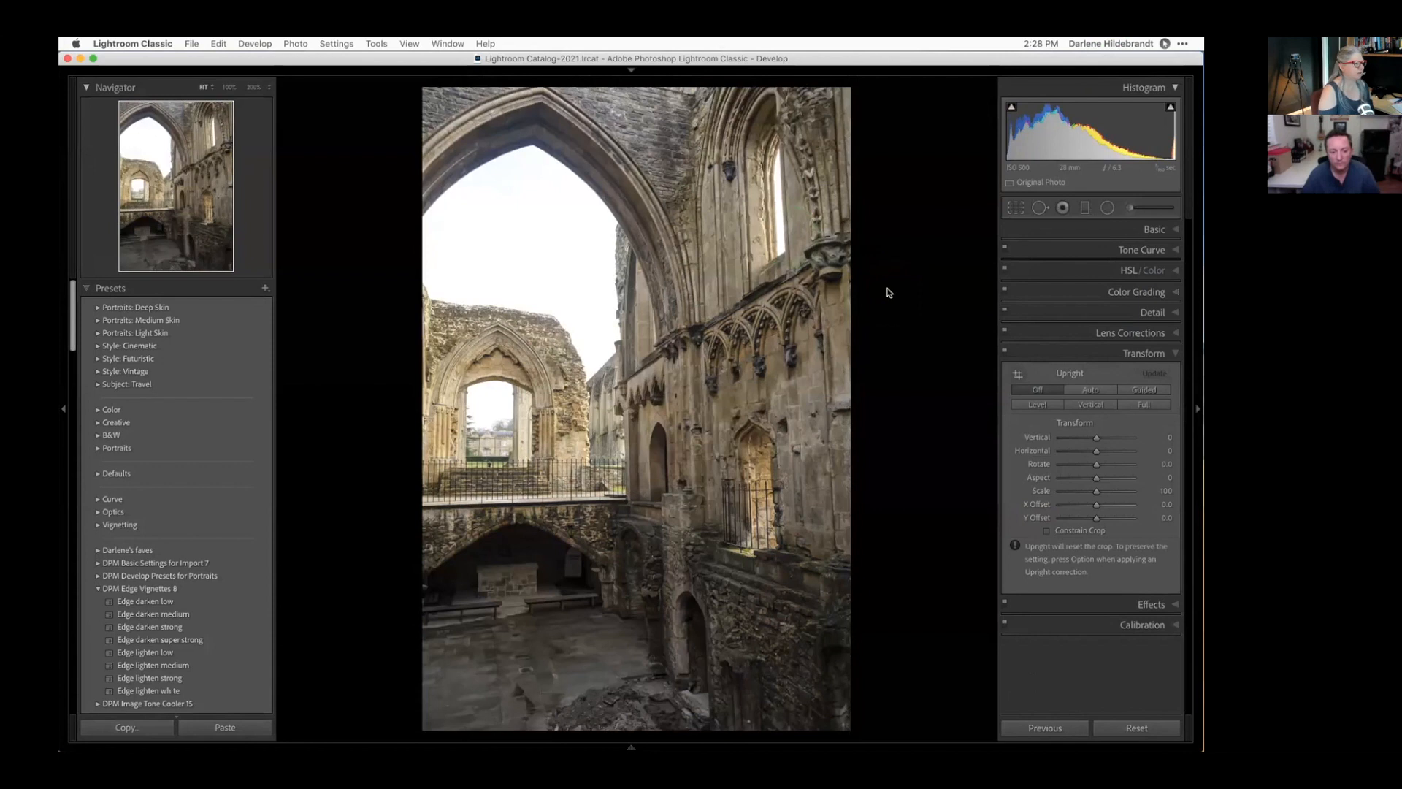
key("Right")
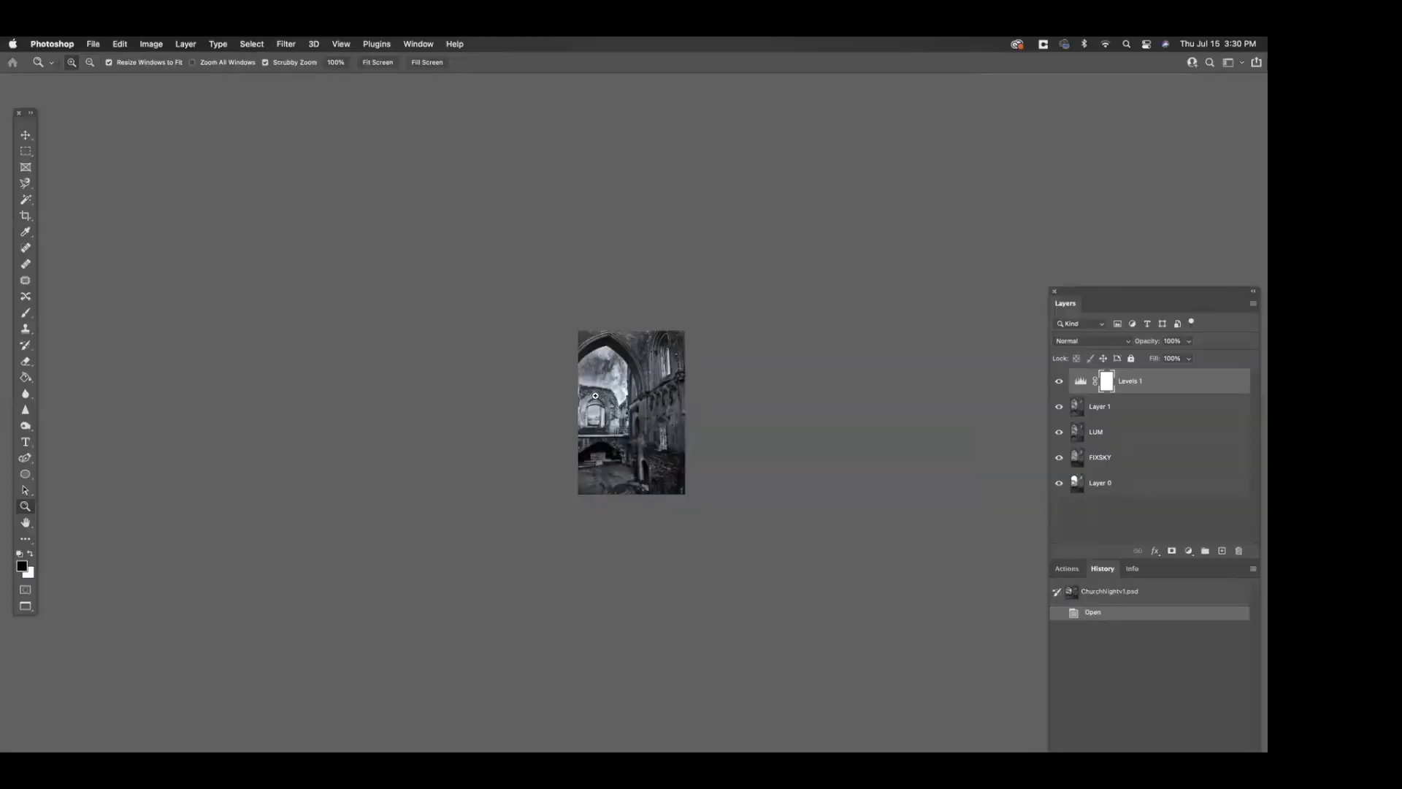
Fit the monochrome night version of the ruin photo to the screen in Photoshop.
key("super+0")
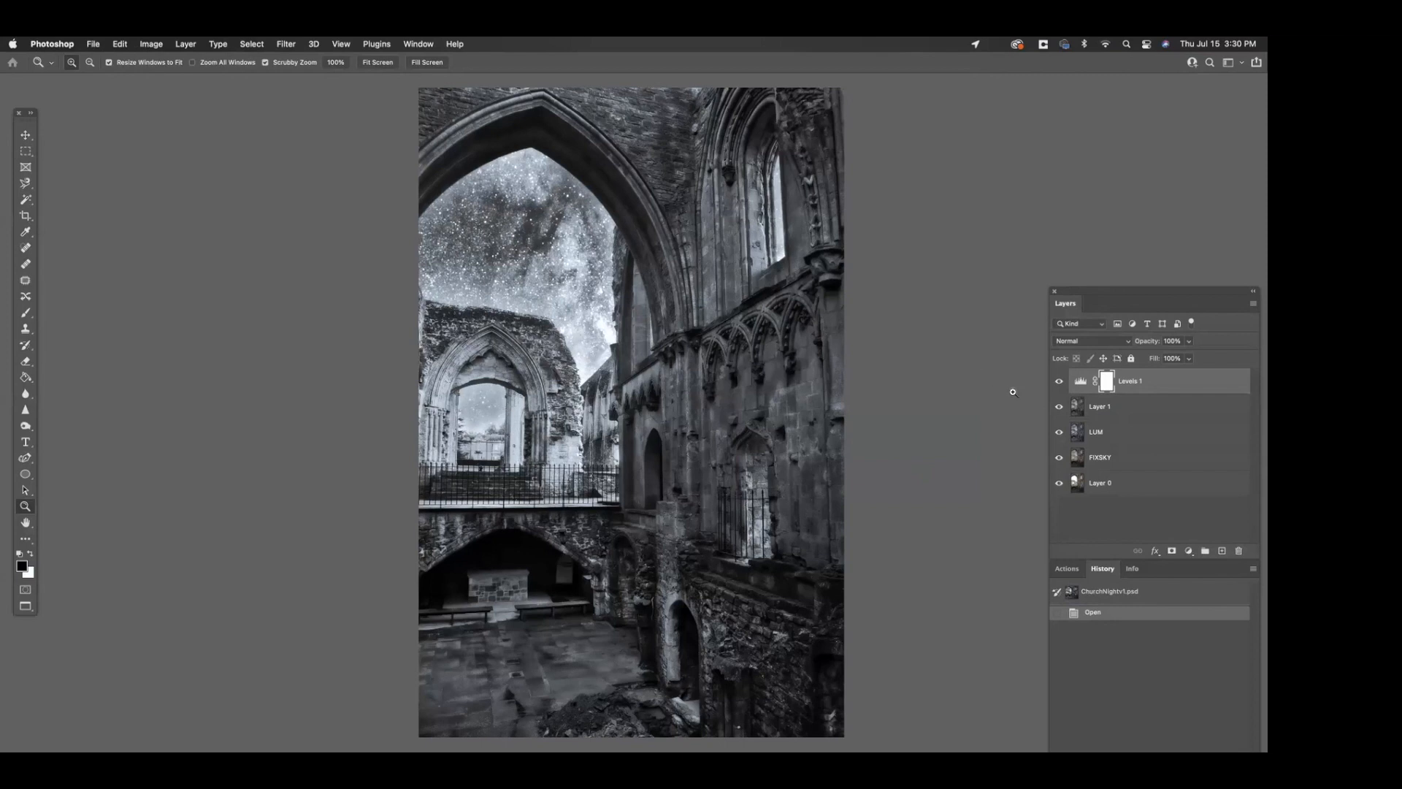
Compare the layers of the monochrome night ruin photo by hiding Levels 1, Layer 1 and LUM and showing them again.
left_click_drag(1059, 382, 1059, 460)
left_click(1059, 458)
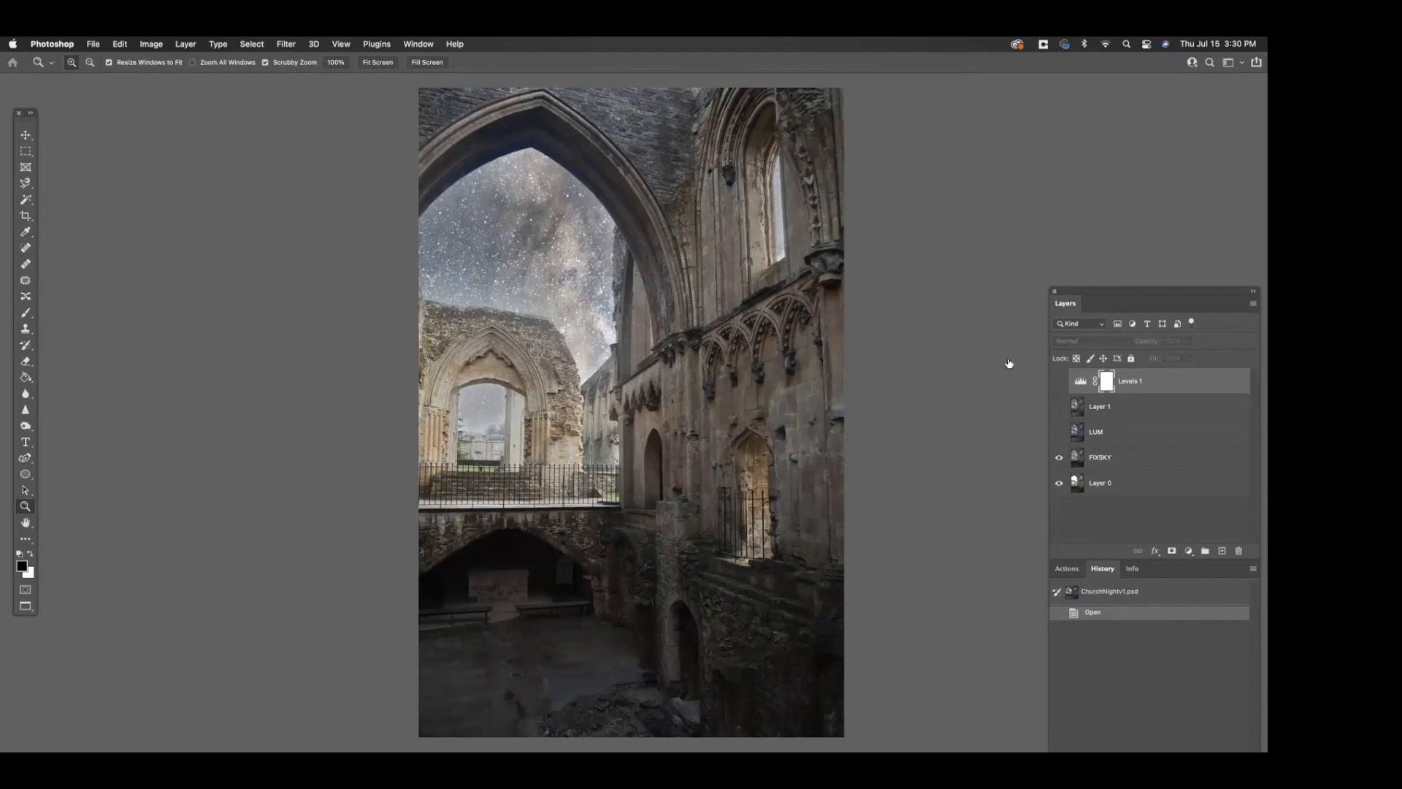
left_click_drag(1059, 436, 1062, 391)
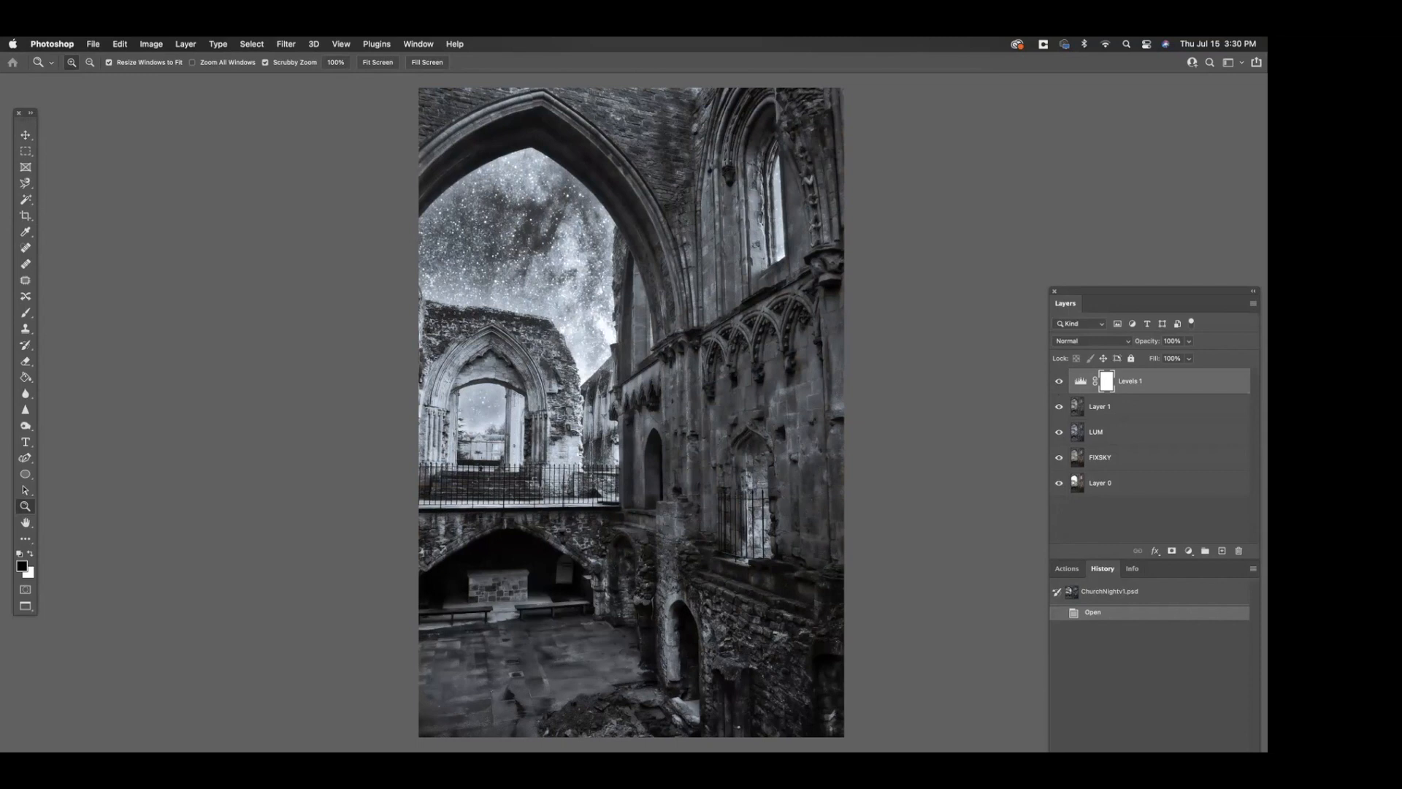
Bring up the blue-sky version of the ruin photo, fit it to the screen and dismiss the system update notification.
left_click_drag(730, 219, 479, 226)
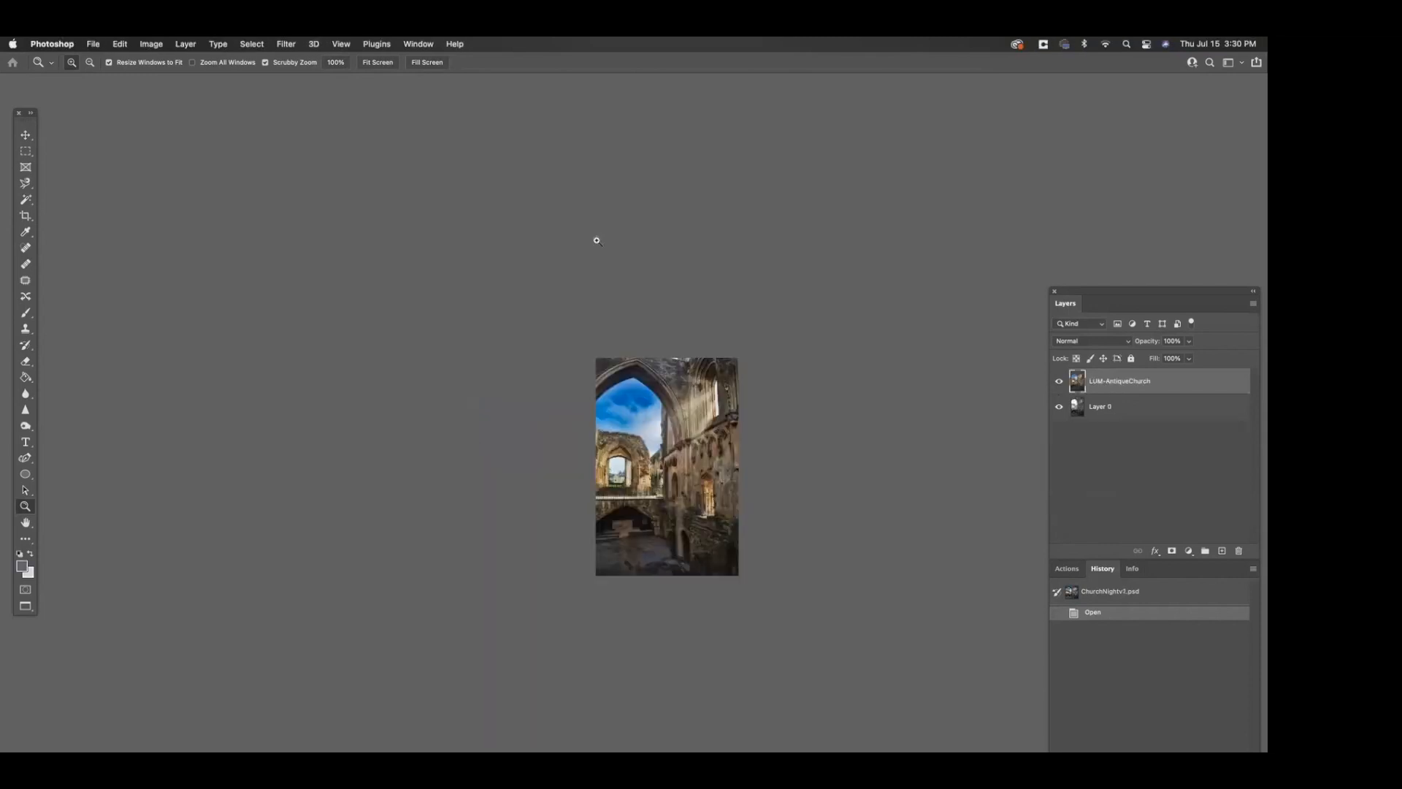
key("super+0")
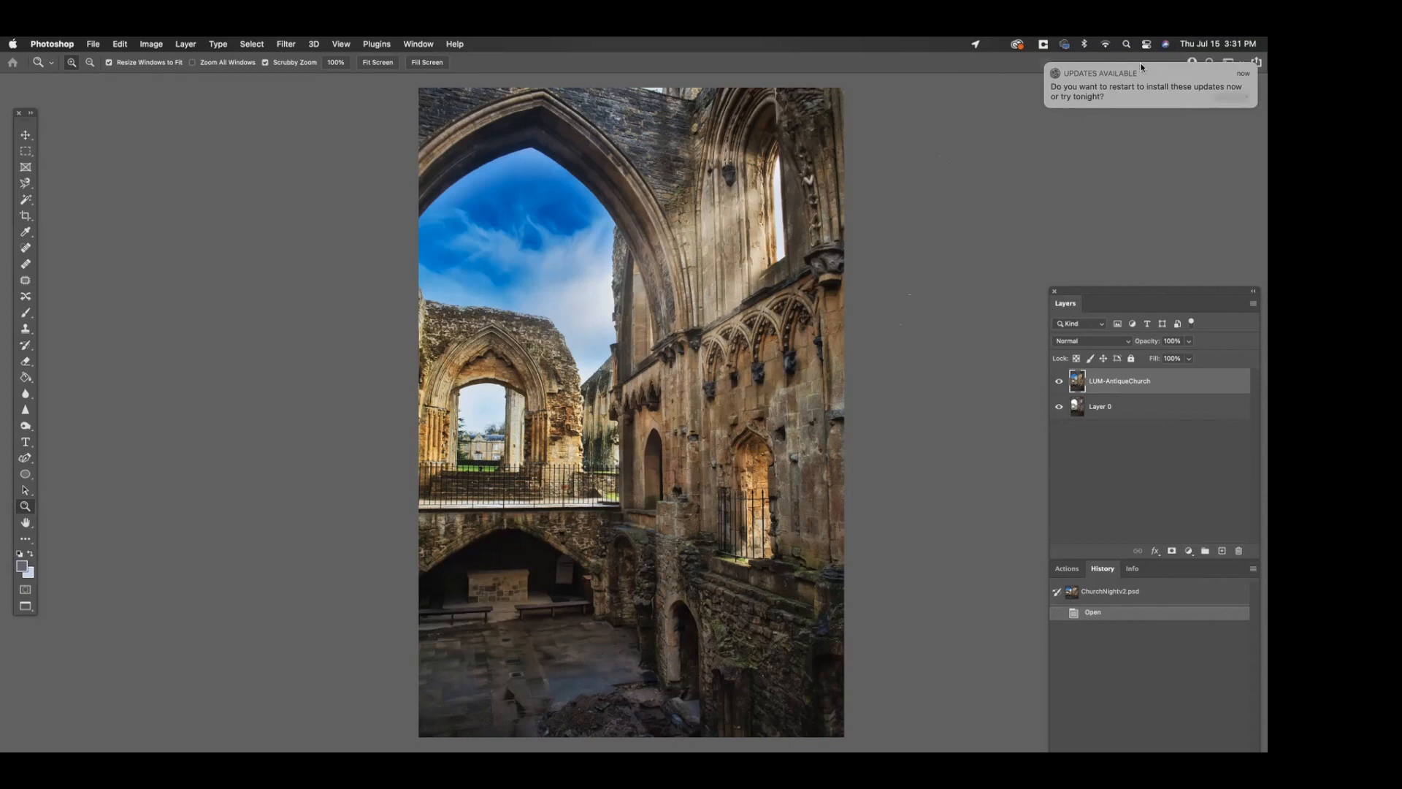
left_click(1046, 64)
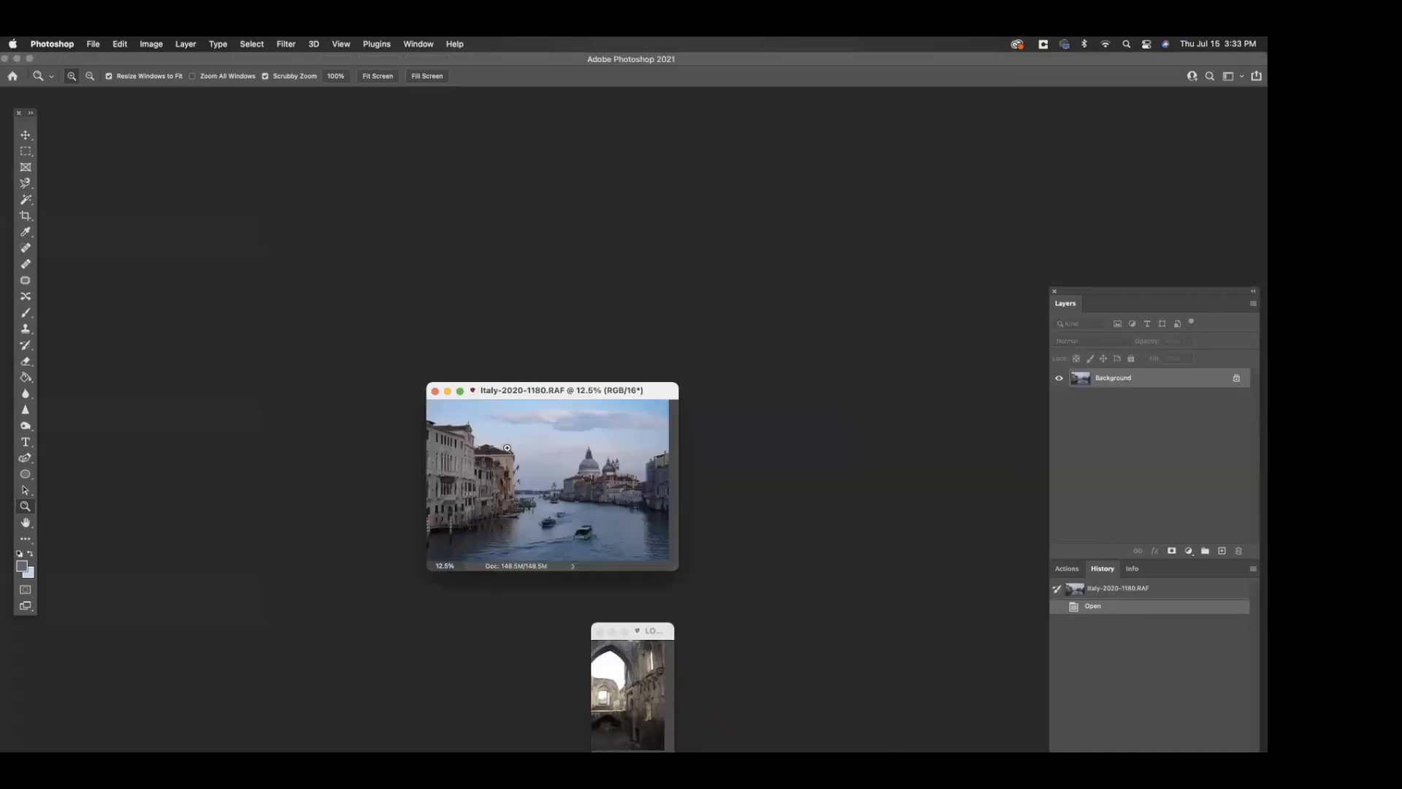
Hide the layer list and set the original Venice canal photo aside at 25% zoom.
key("super+0")
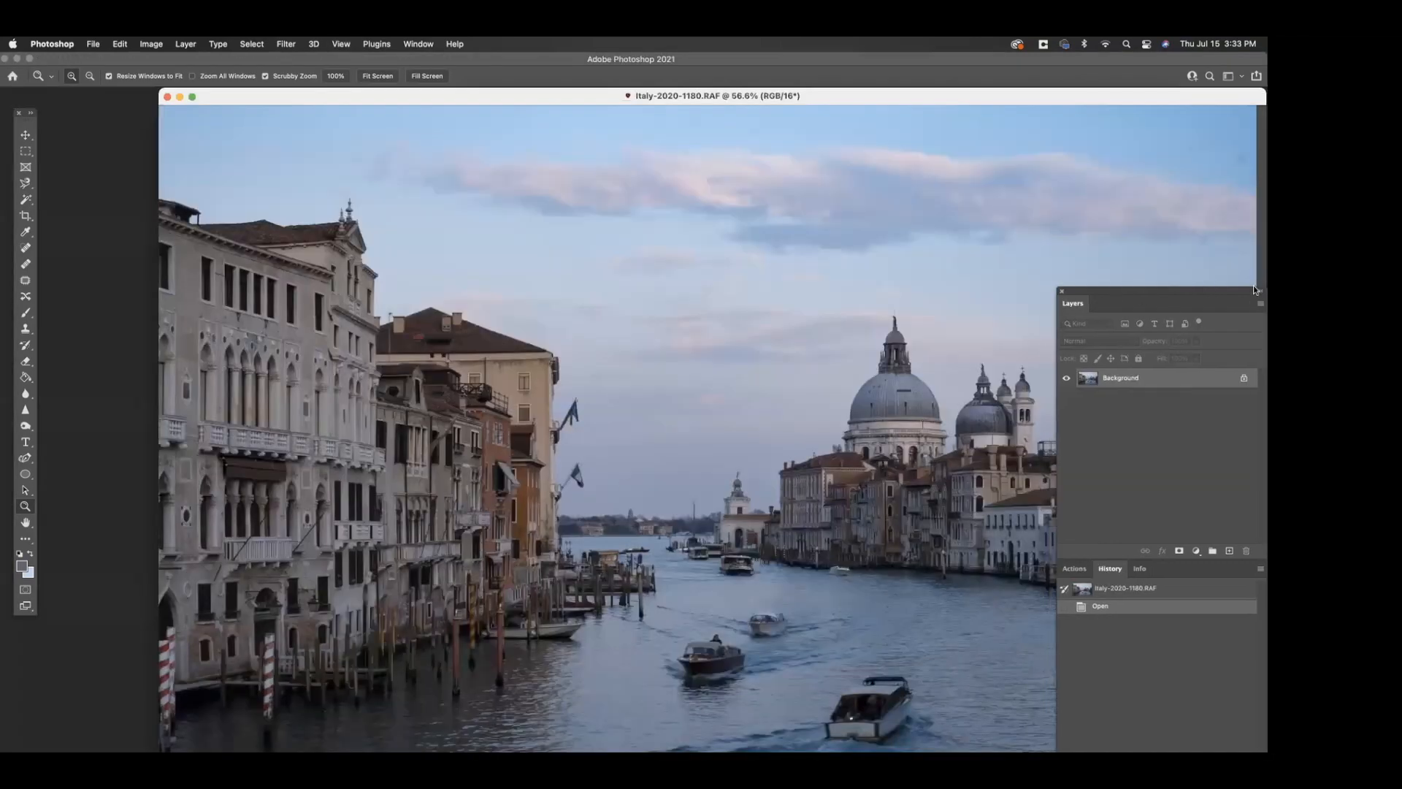
left_click(1054, 290)
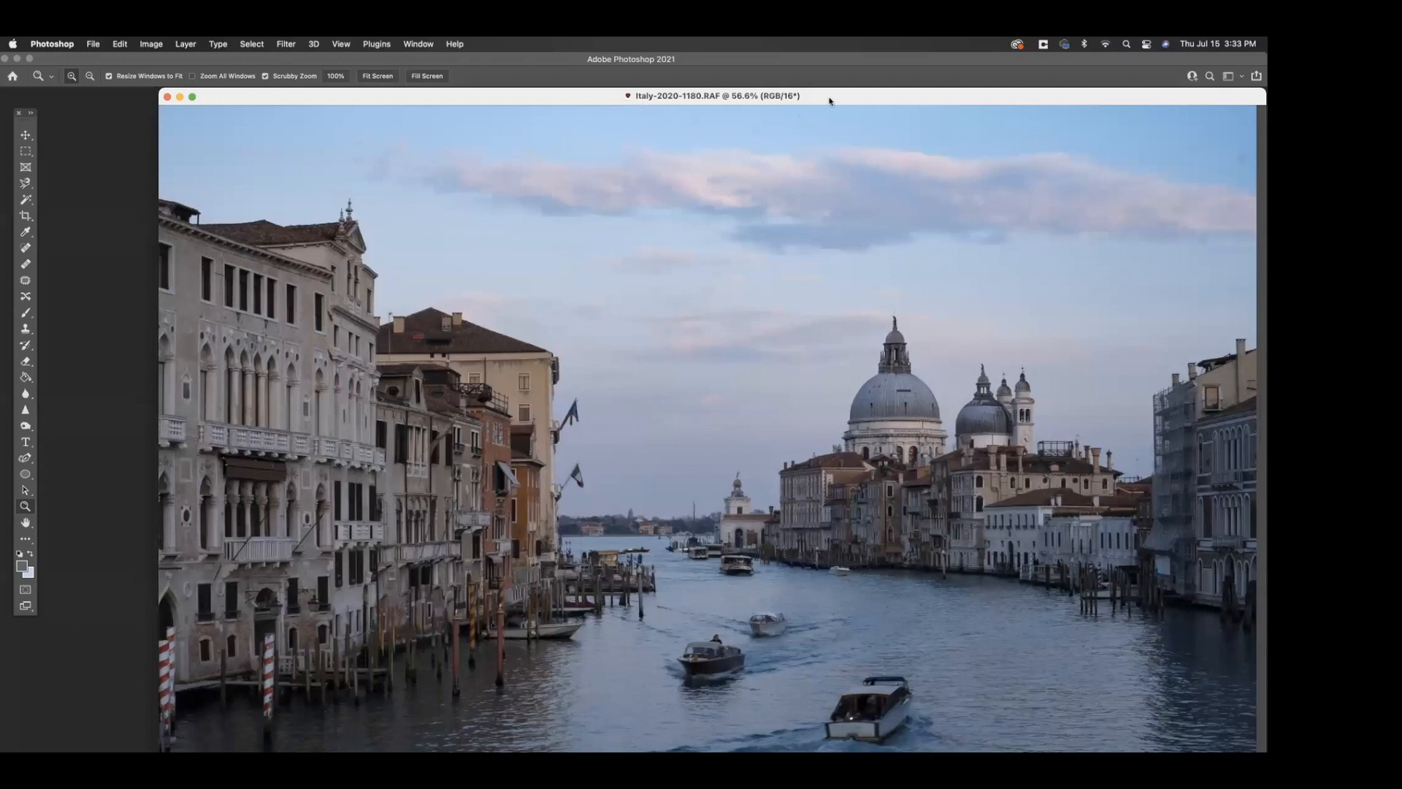
left_click_drag(830, 101, 736, 93)
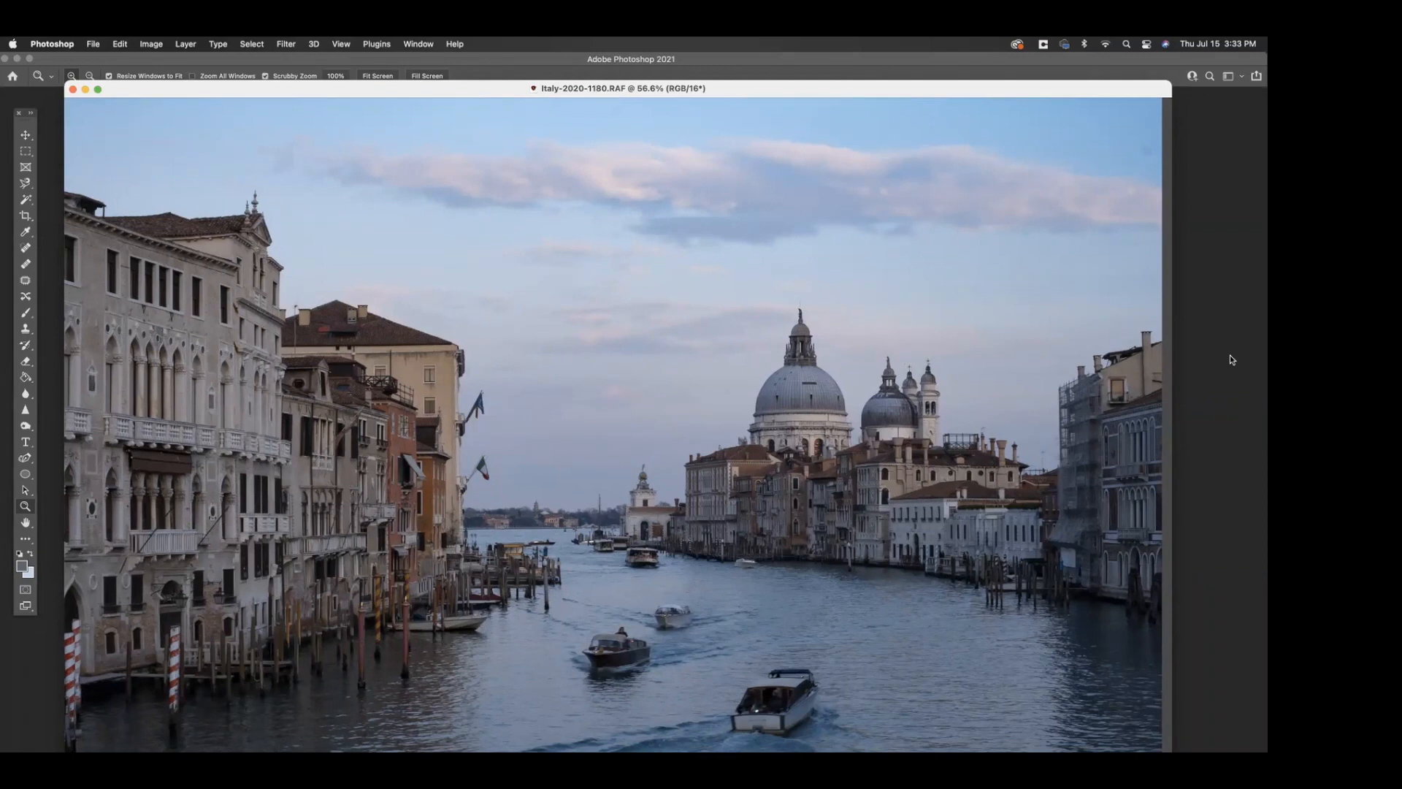
left_click(648, 329, "alt")
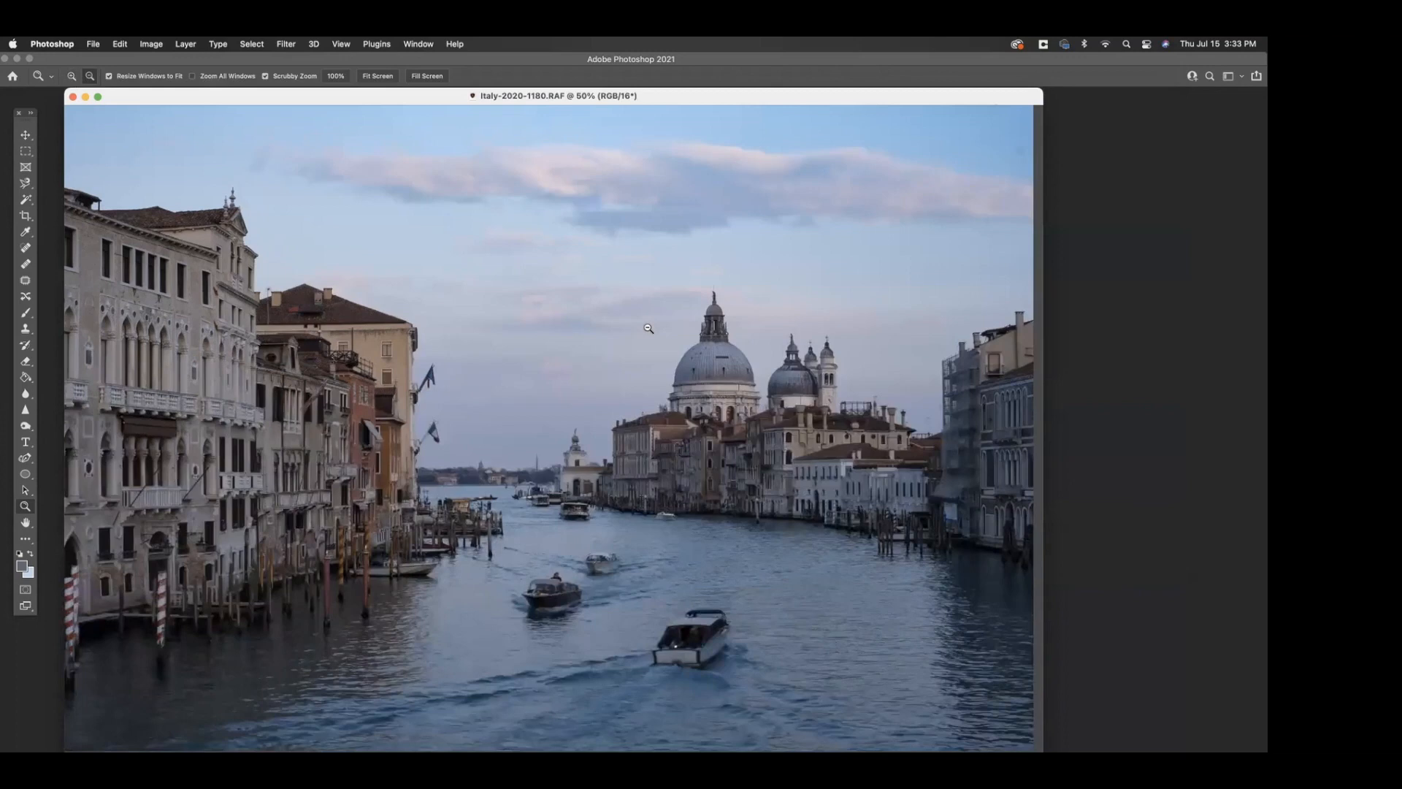
left_click(648, 329, "alt")
left_click(648, 329, "alt")
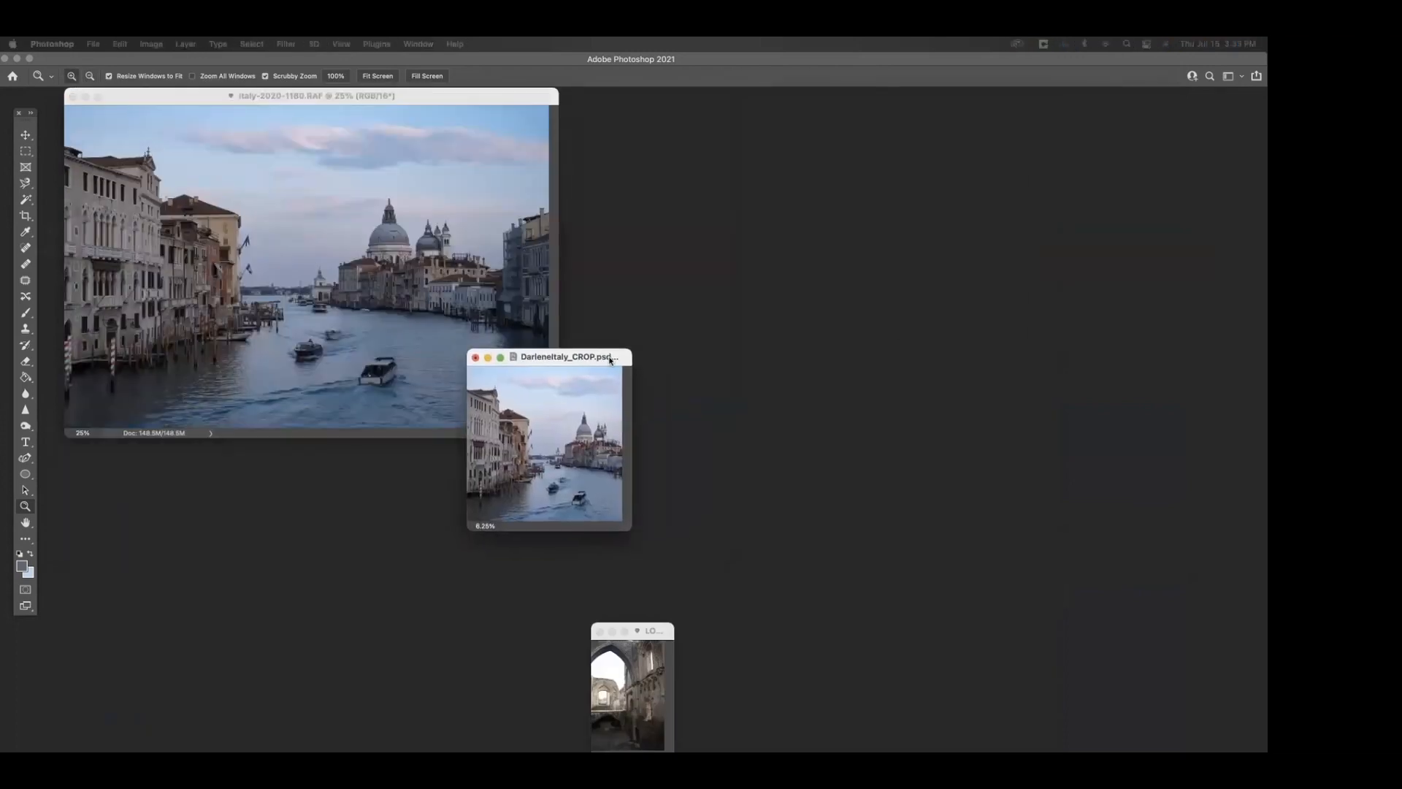
Place the cropped Venice canal photo beside the original and display it at 50% zoom.
left_click(592, 422)
left_click(592, 421)
key("super+0")
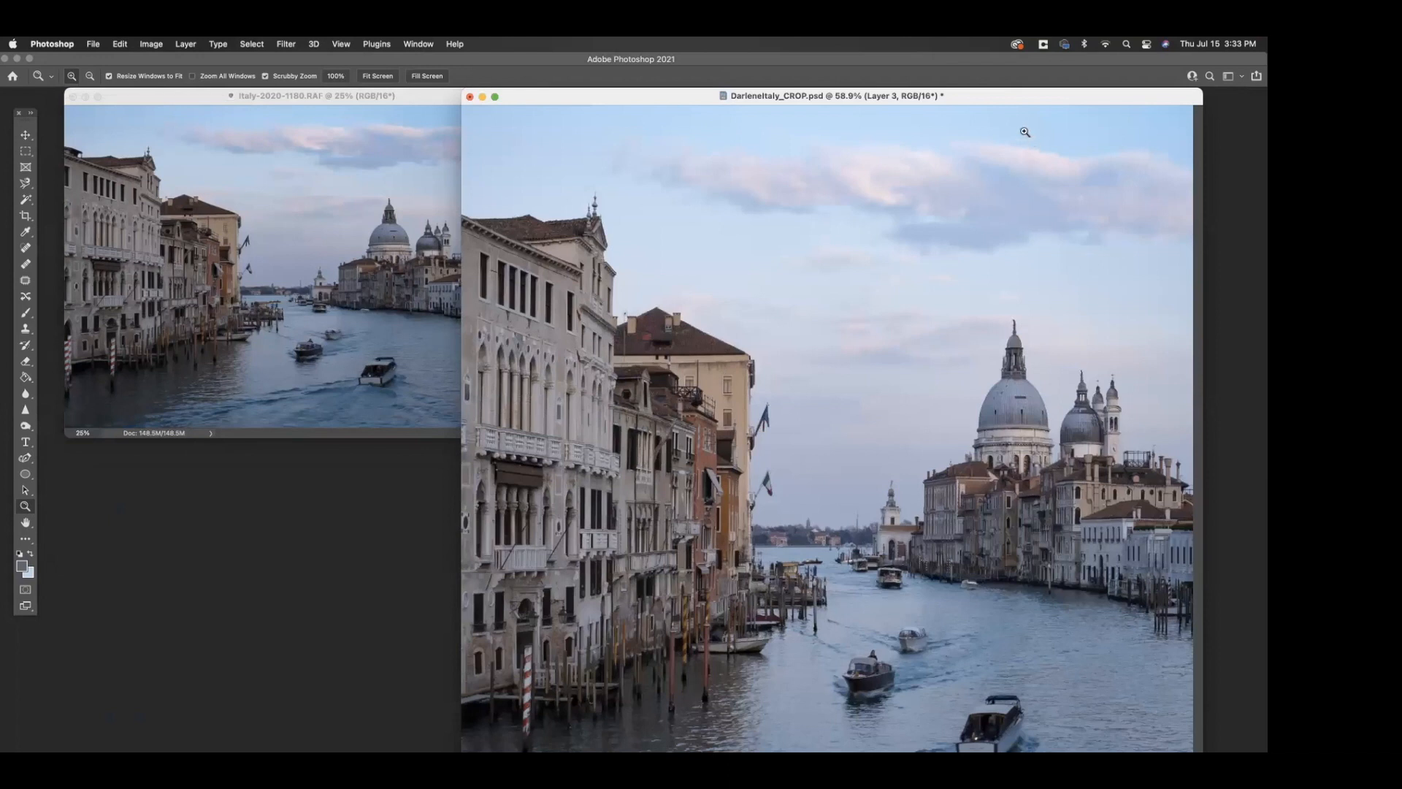
left_click_drag(1015, 103, 779, 116)
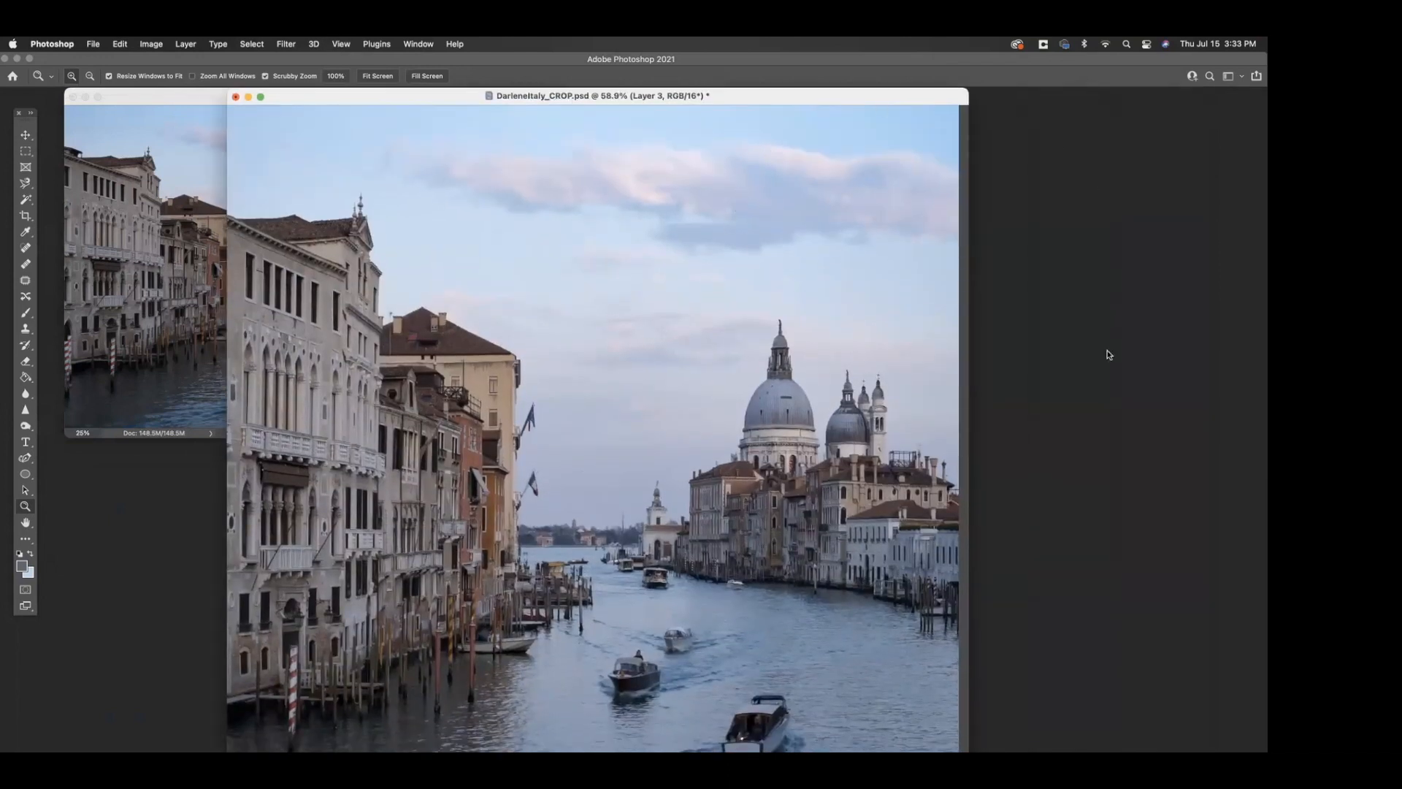
left_click(824, 436, "alt")
left_click(825, 436)
left_click(772, 340, "alt")
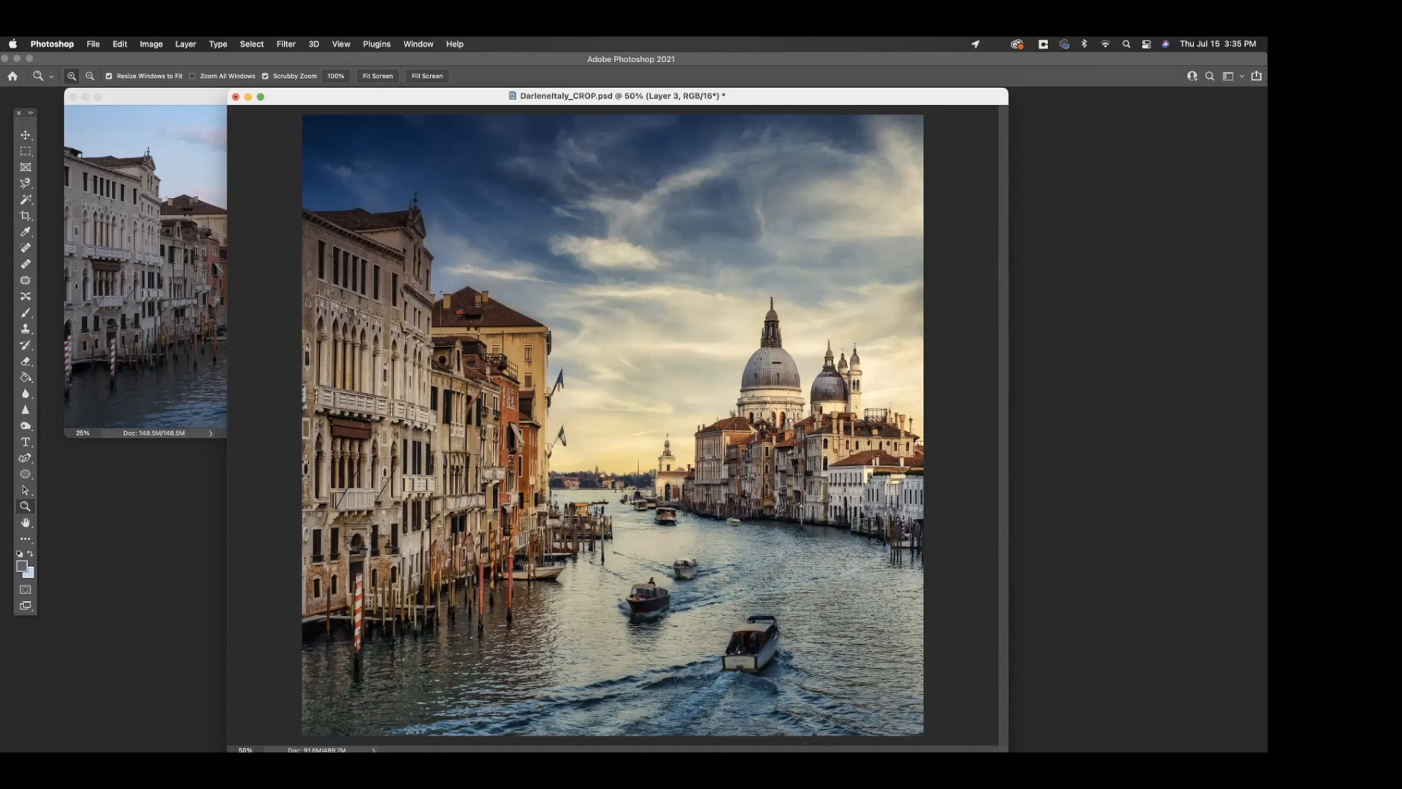
Show the layer list, try the SharpBW layer in Normal blend mode and return it to Soft Light.
key("F7")
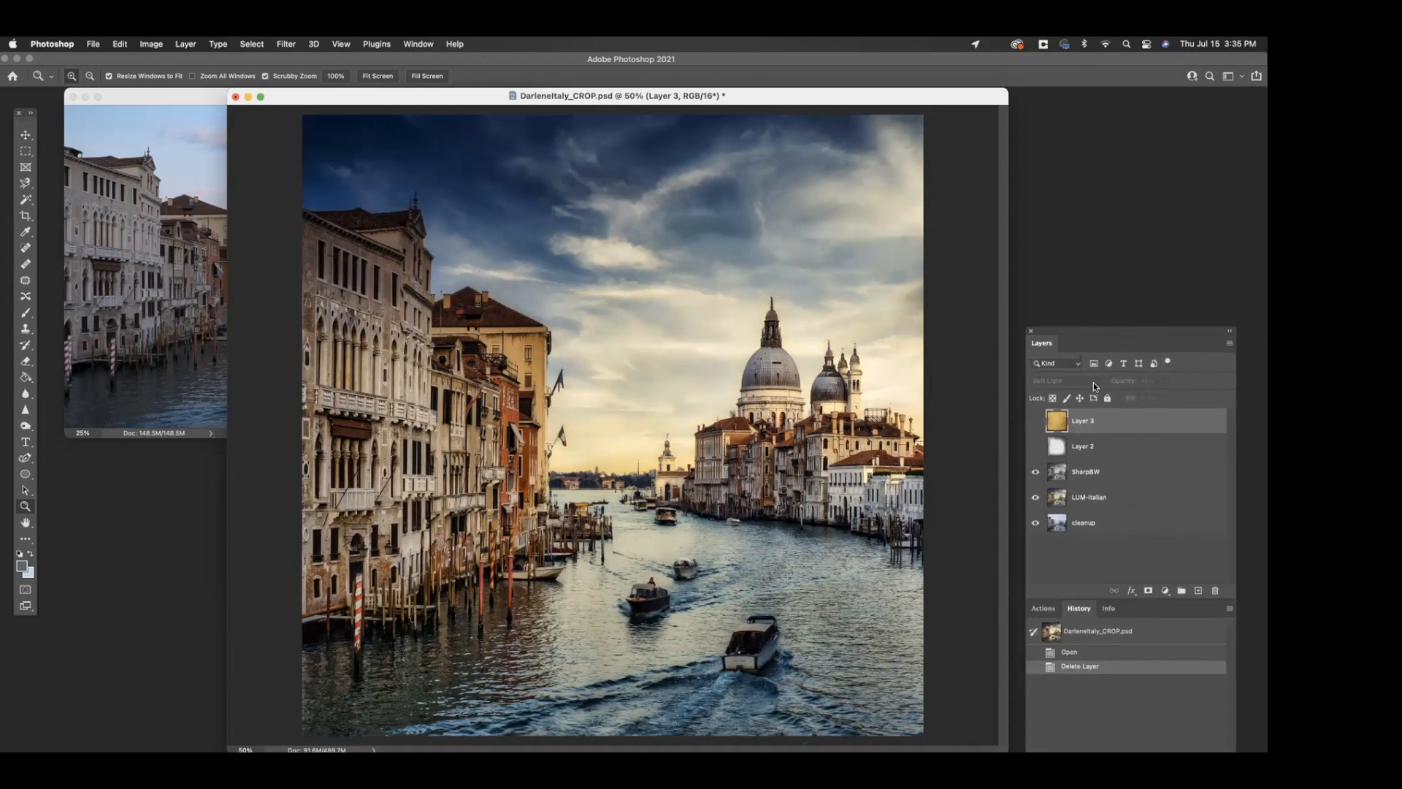
left_click(1092, 471)
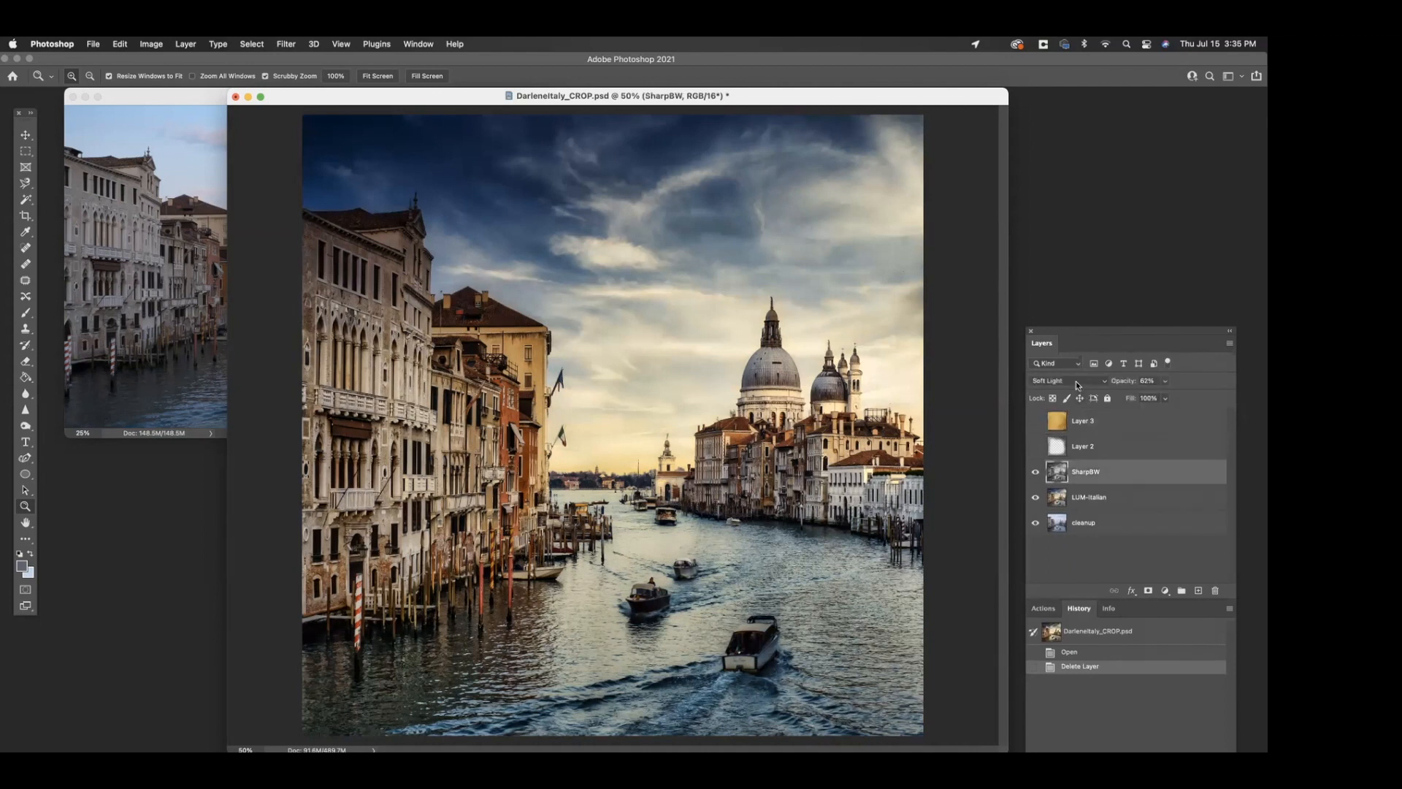
left_click(1078, 380)
left_click(1039, 207)
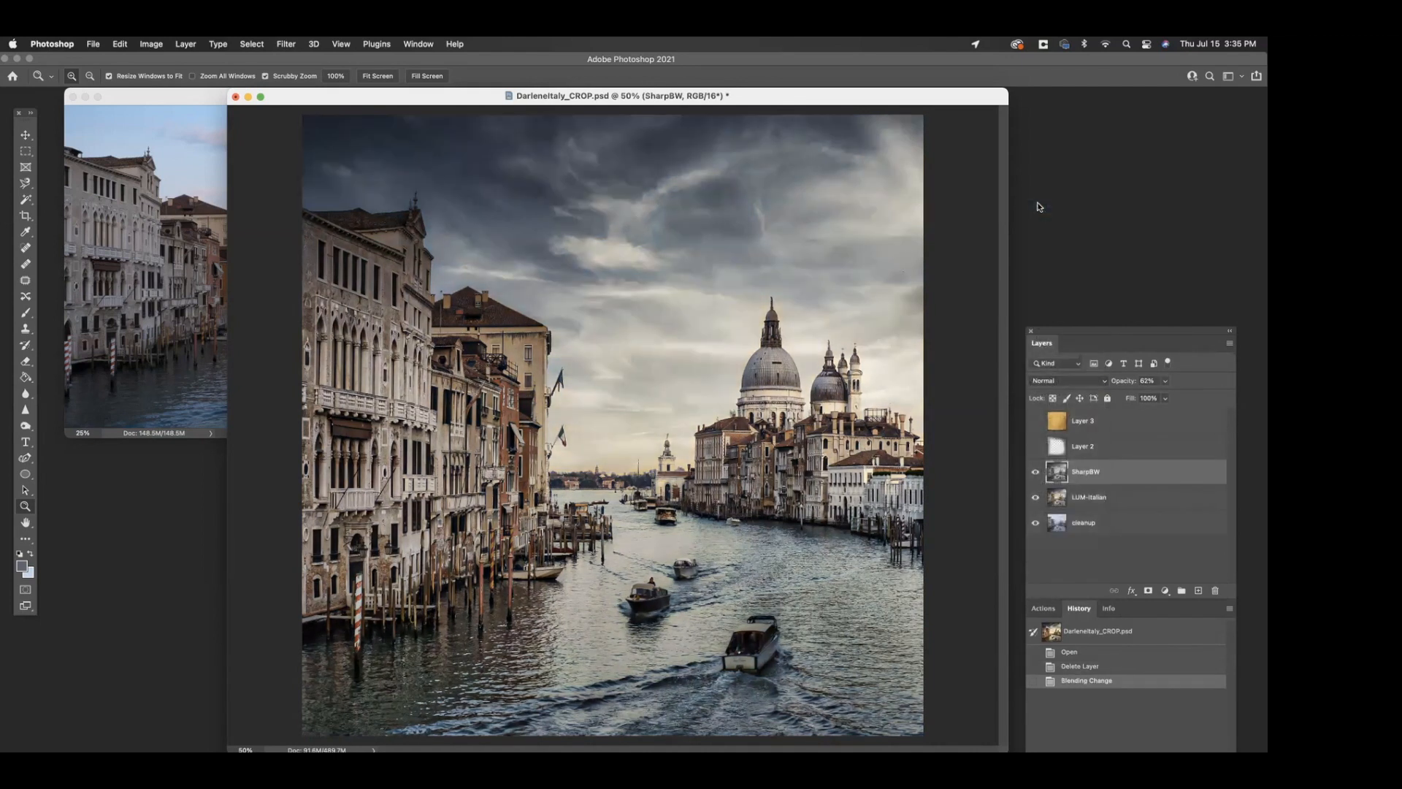
left_click(1105, 382)
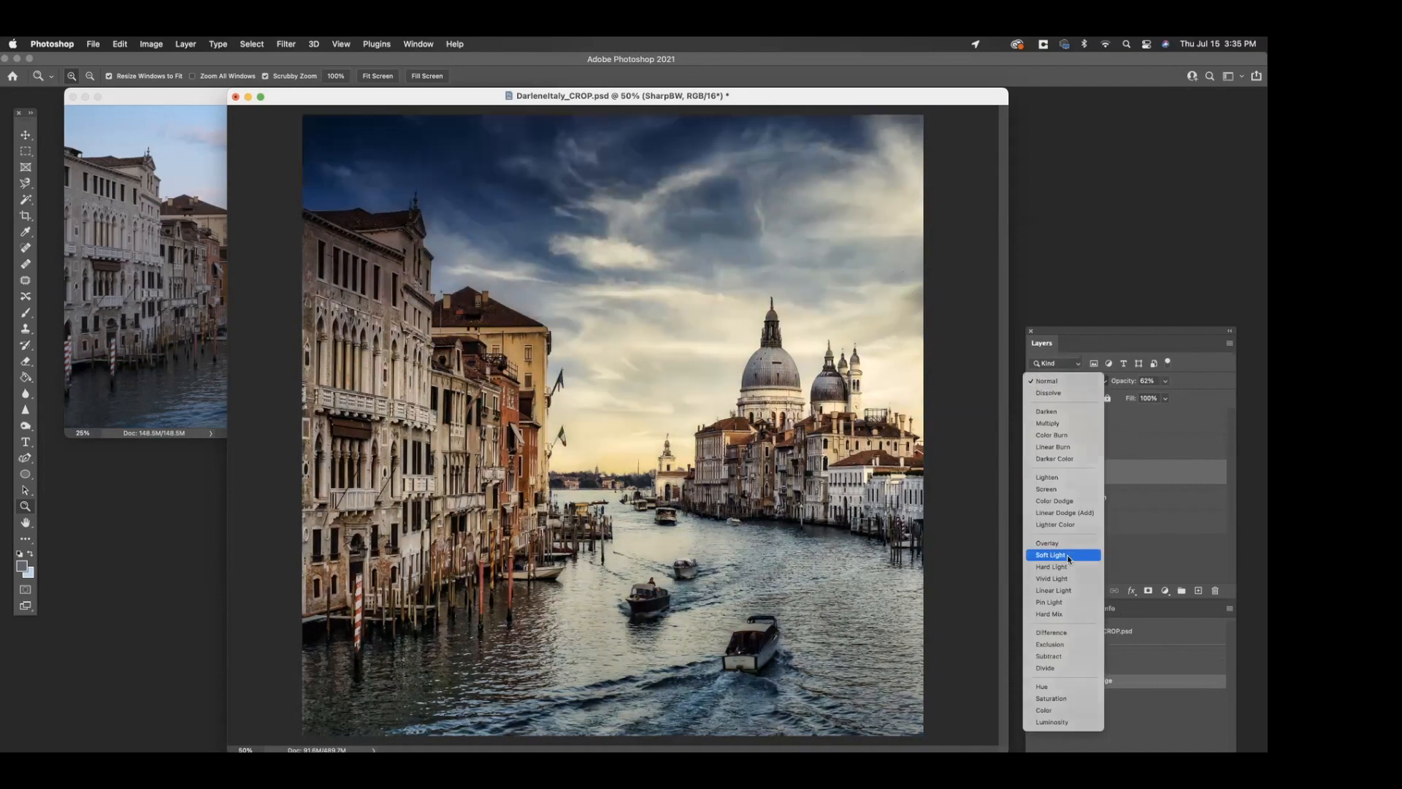
left_click(1068, 554)
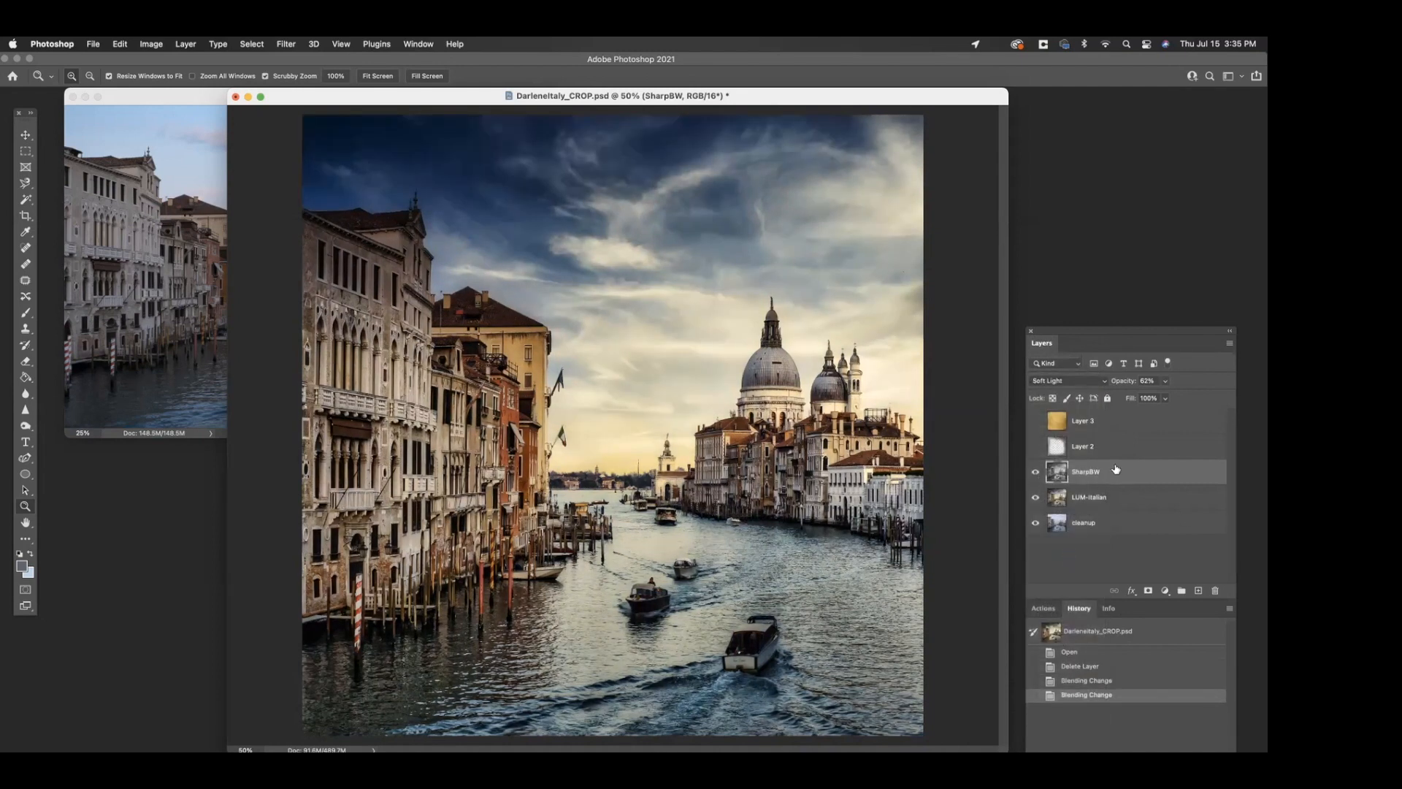
Try the Hard Light blend mode on the SharpBW layer and set it back to Soft Light.
left_click(1083, 383)
left_click(1067, 392)
left_click(1067, 376)
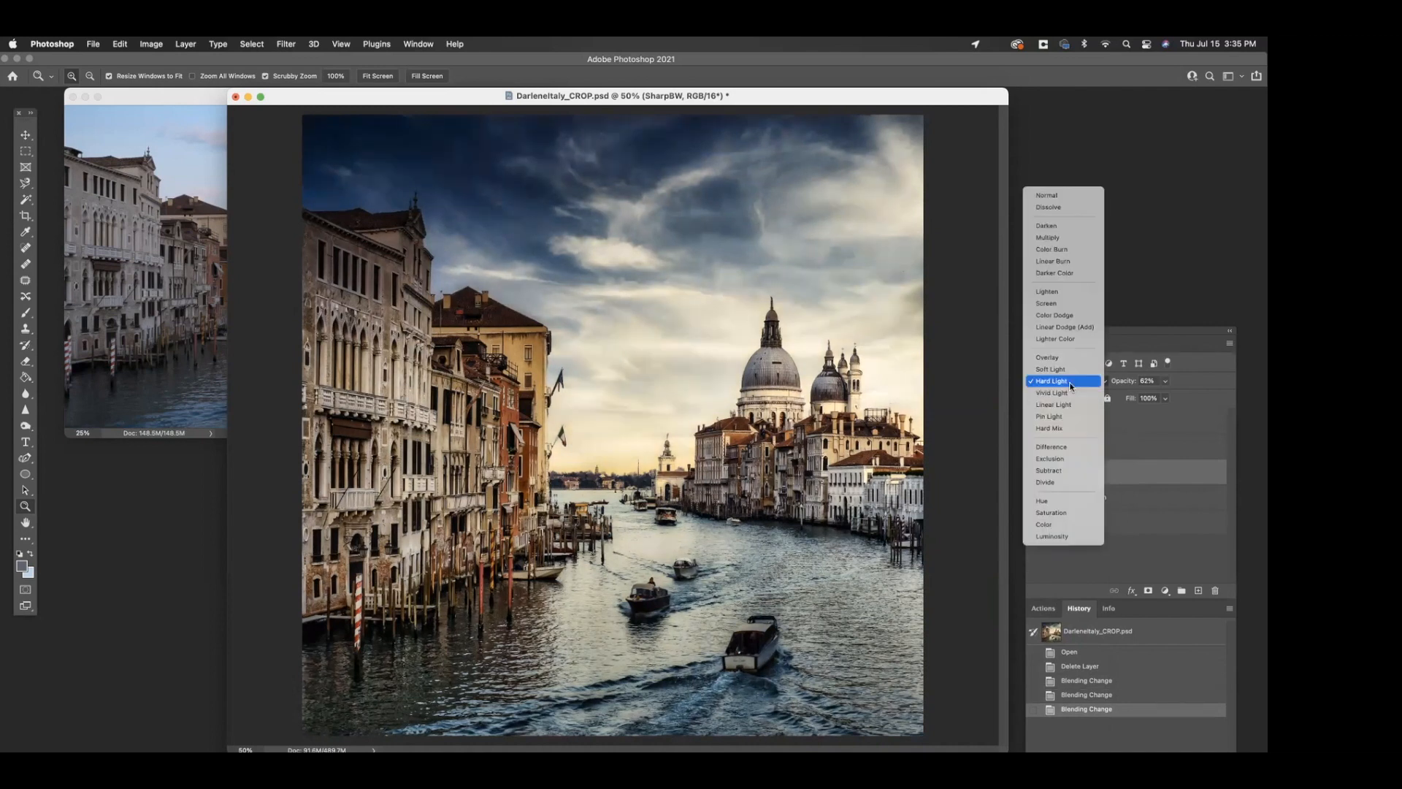
left_click(1068, 370)
Turn on the visibility of Layer 2 and Layer 3 in the cropped Venice photo.
left_click(1036, 449)
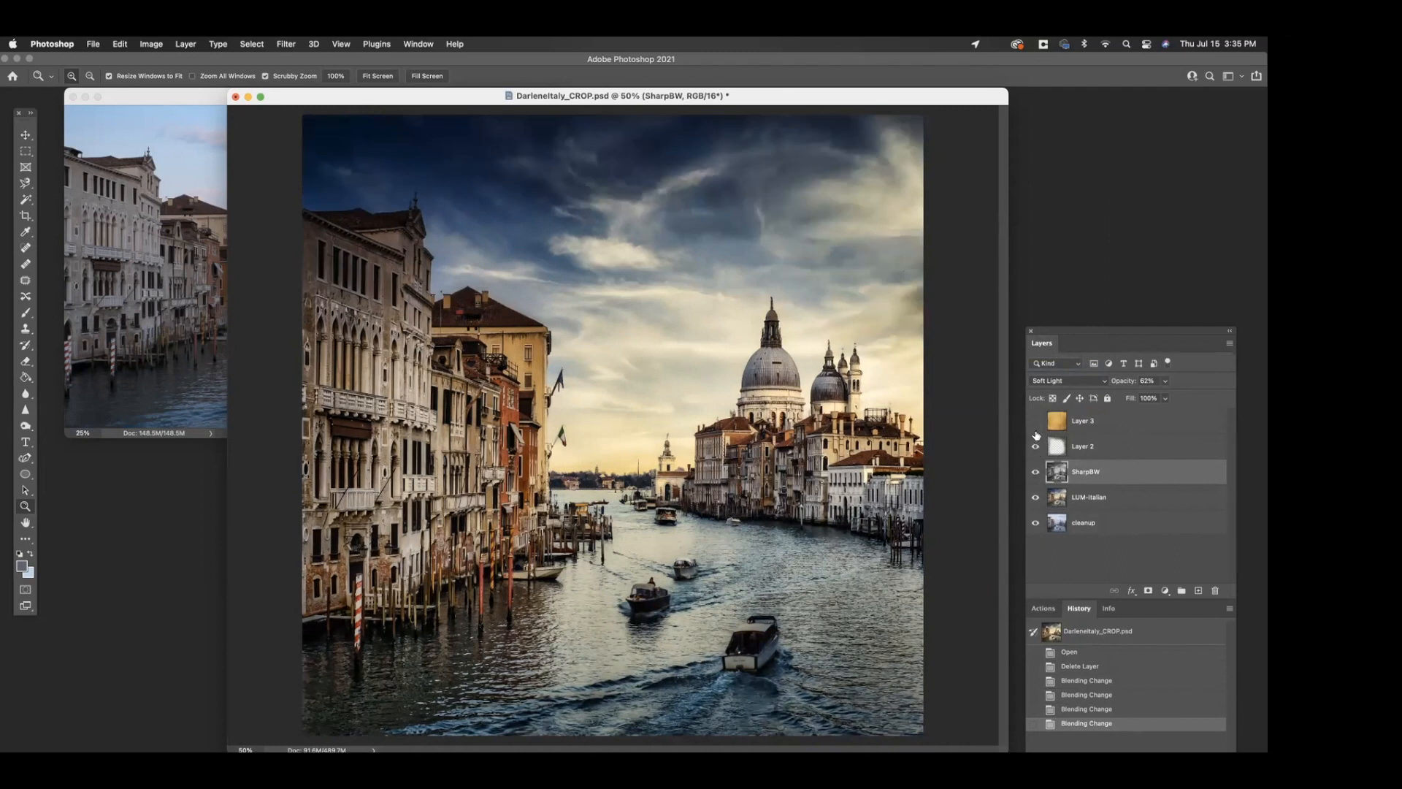
left_click(1036, 422)
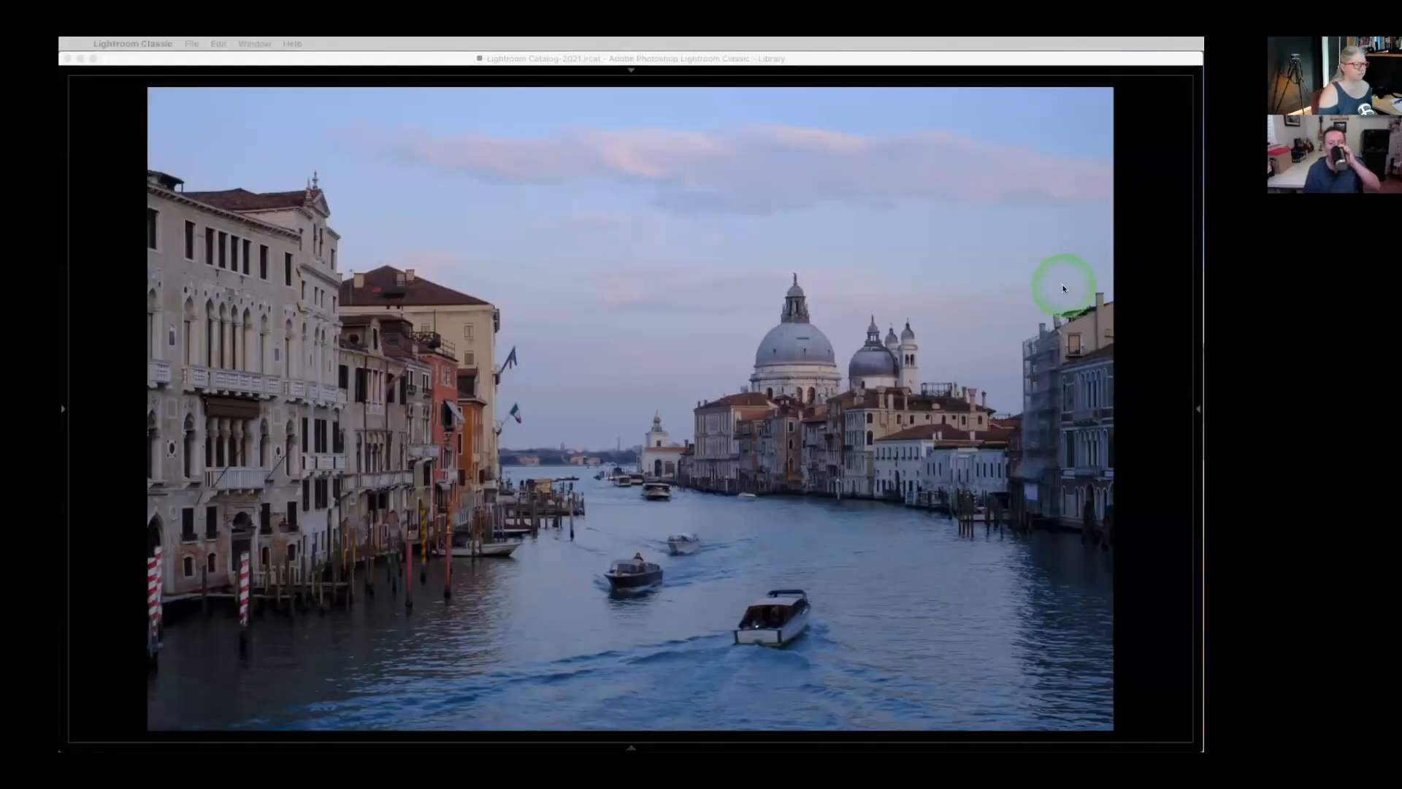
Switch to Lightroom Classic and open the original Venice canal photo in the Develop module with the presets hidden.
left_click(1135, 275)
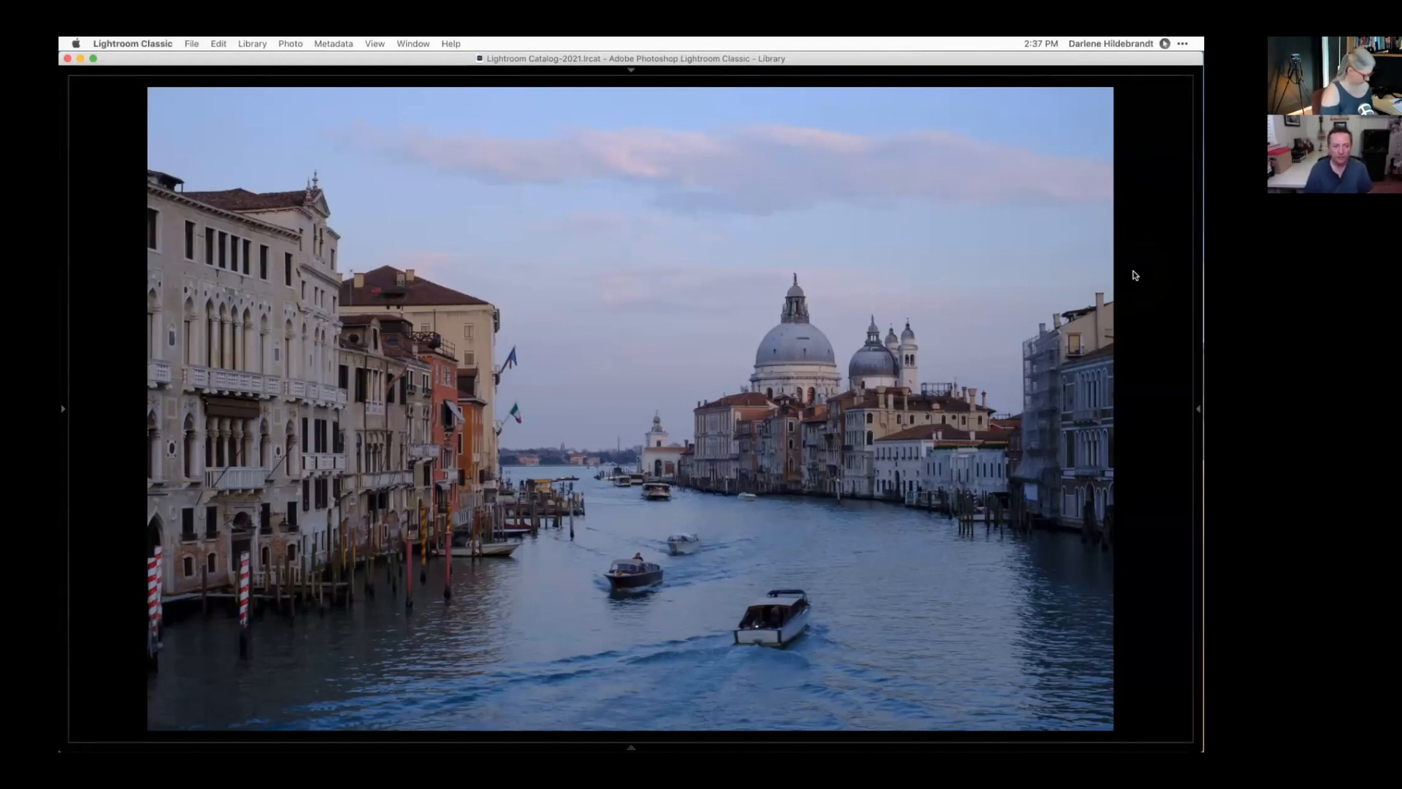
key("d")
left_click(1133, 275)
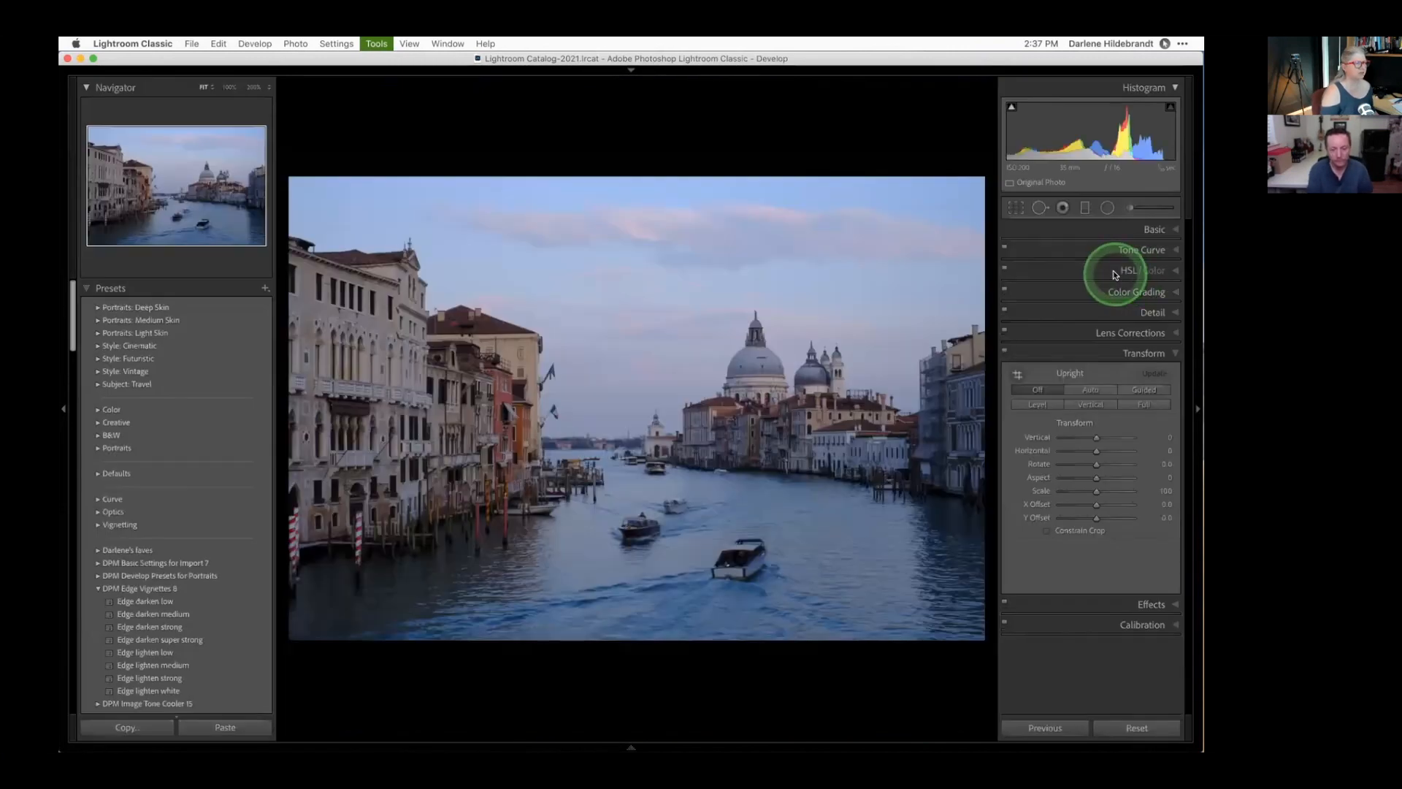
left_click(1046, 256)
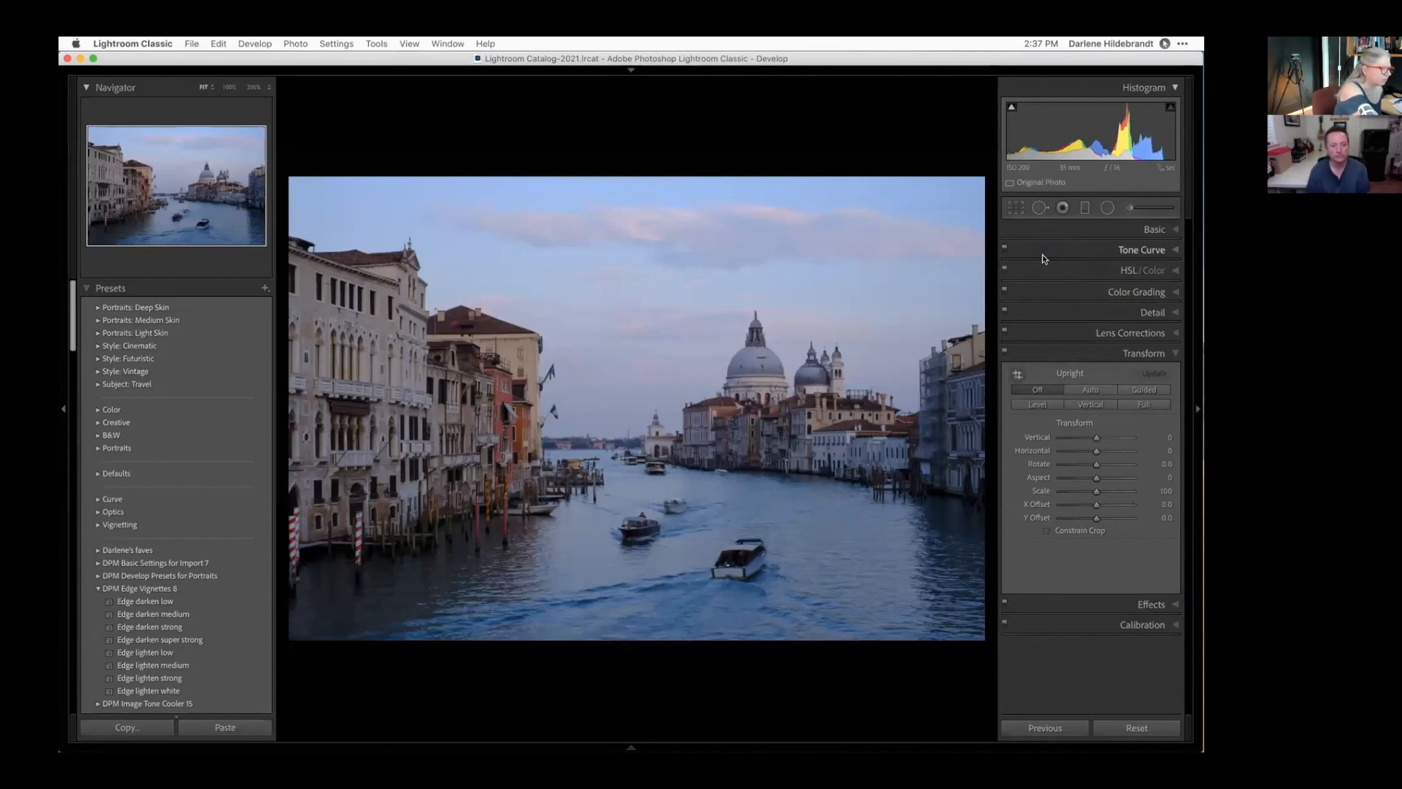
key("XF86MonBrightnessUp")
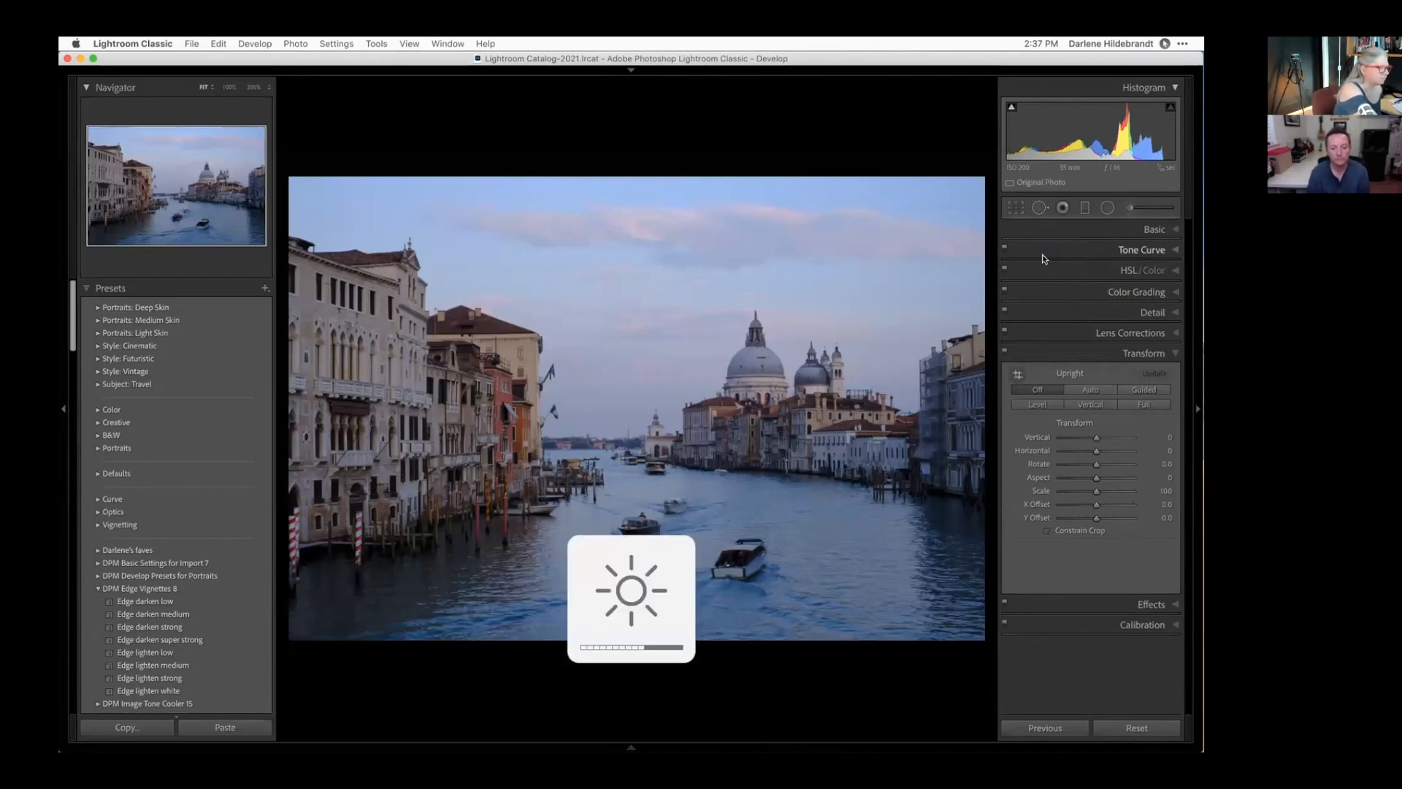
left_click(1043, 256)
left_click(956, 138)
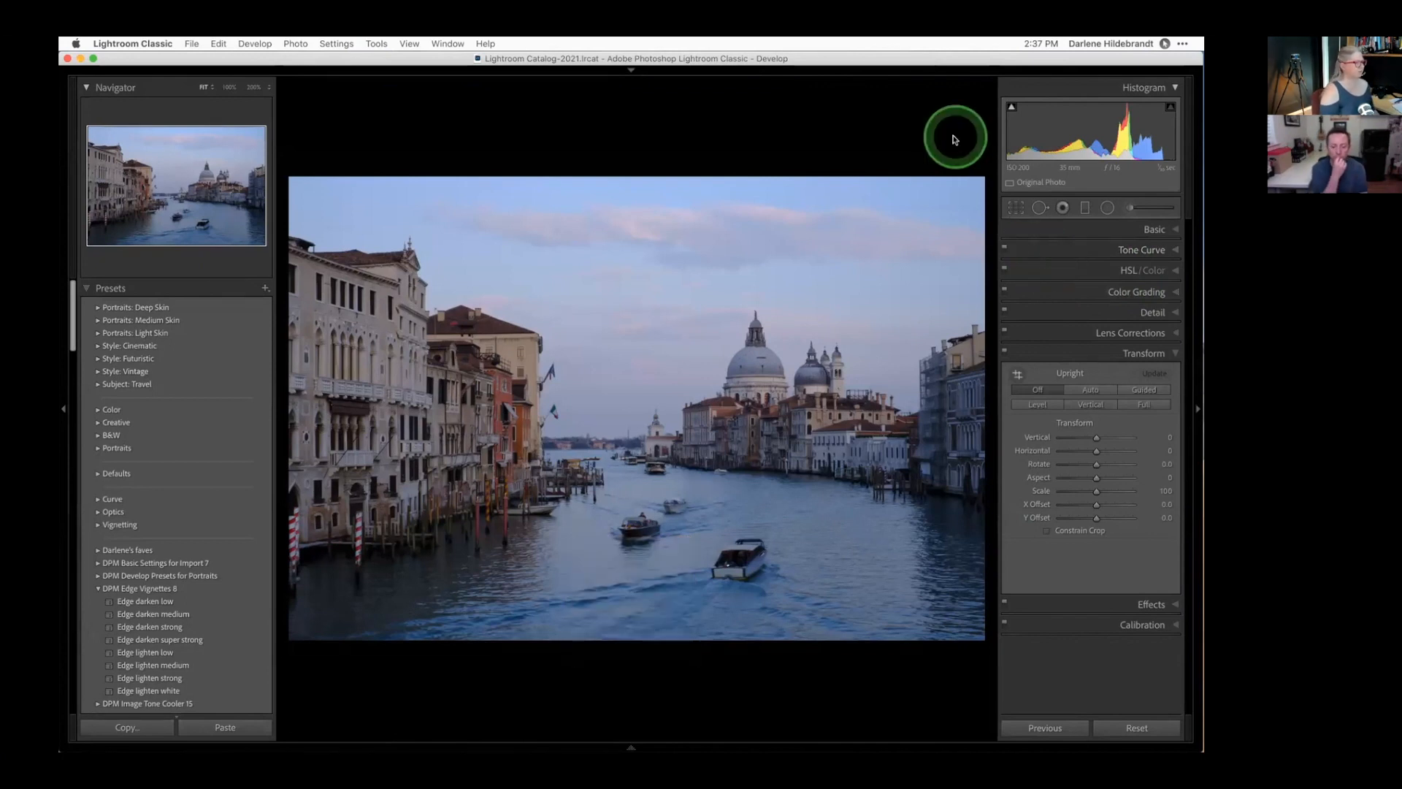
left_click(66, 420)
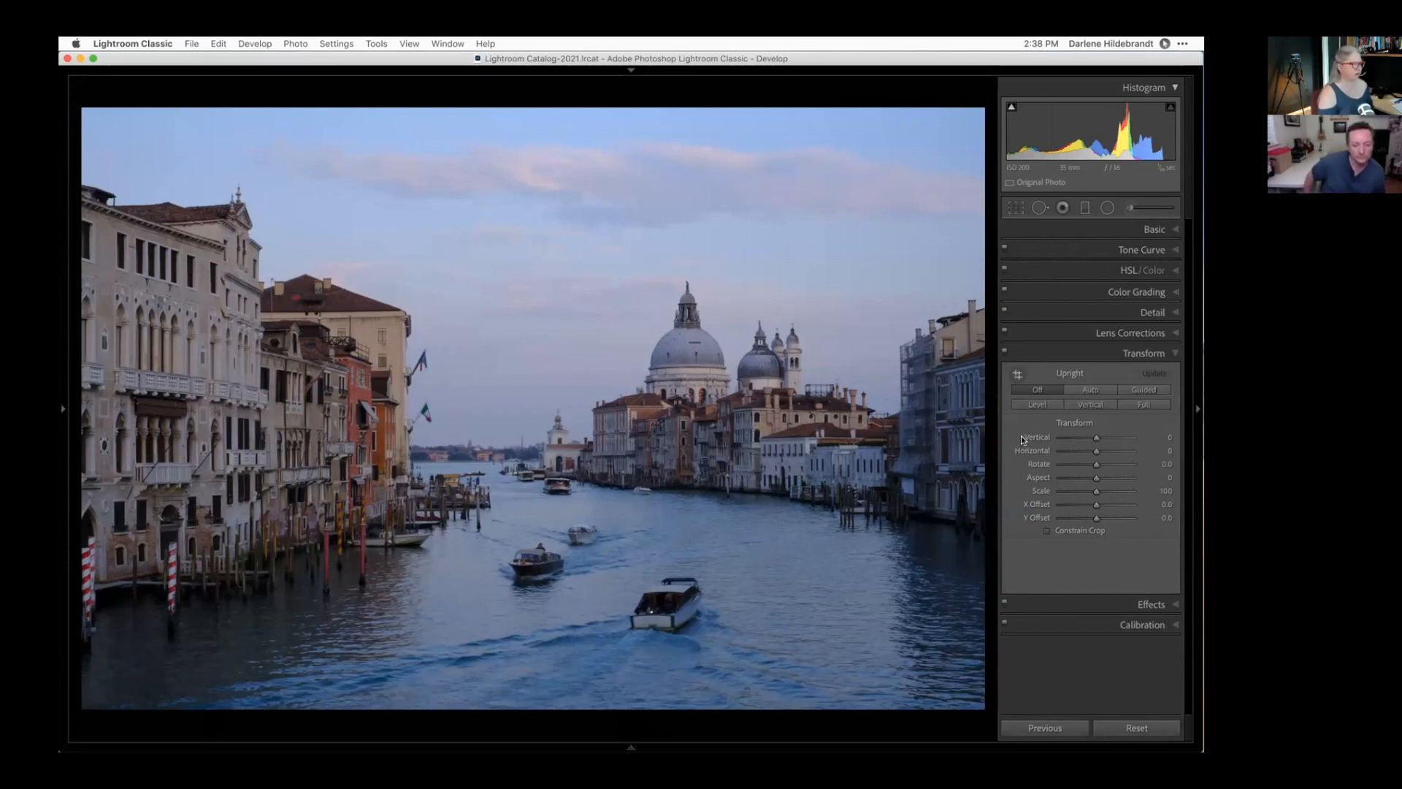
Compare the edited versions of the Venice photo and view the warm sunset version without the develop controls.
key("alt+super+v")
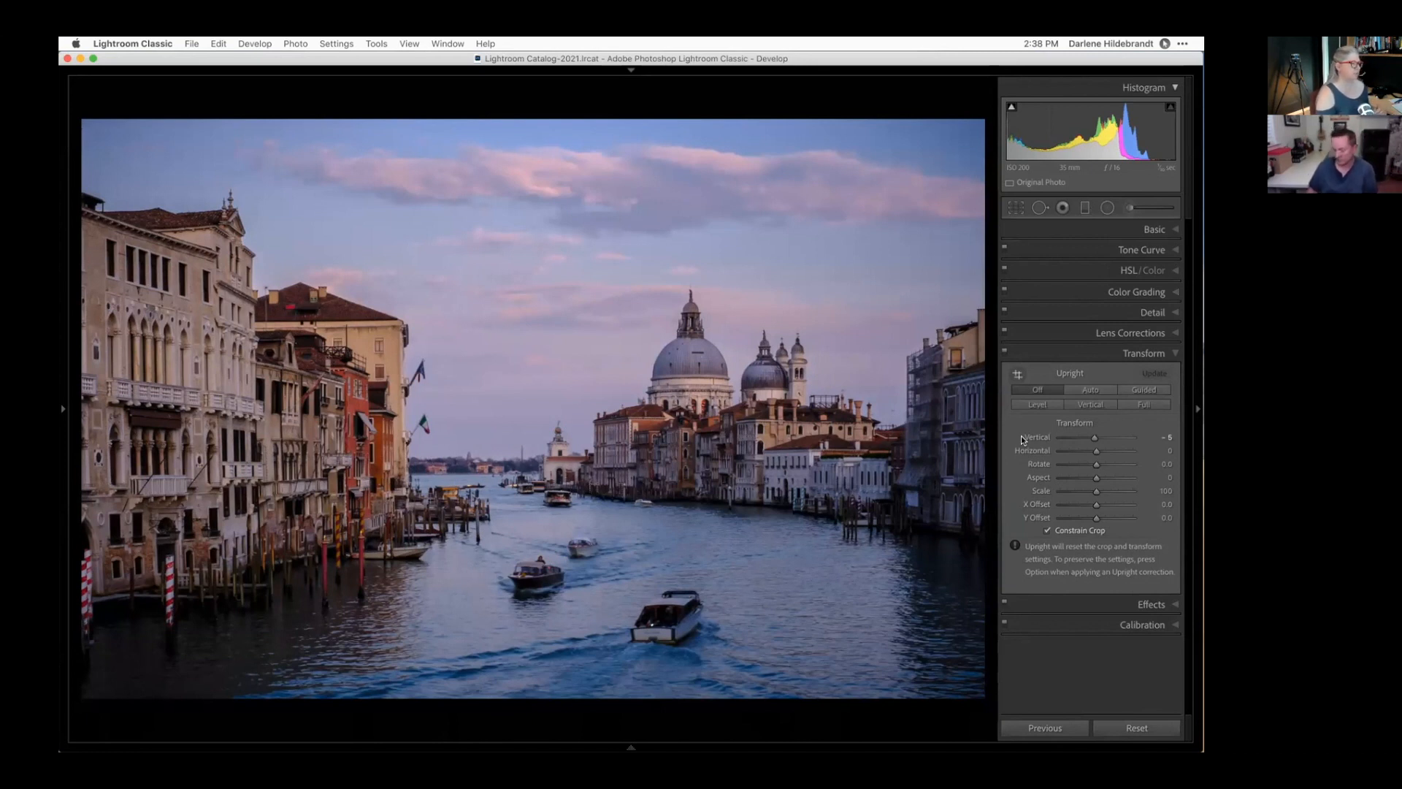
key("super+alt+v")
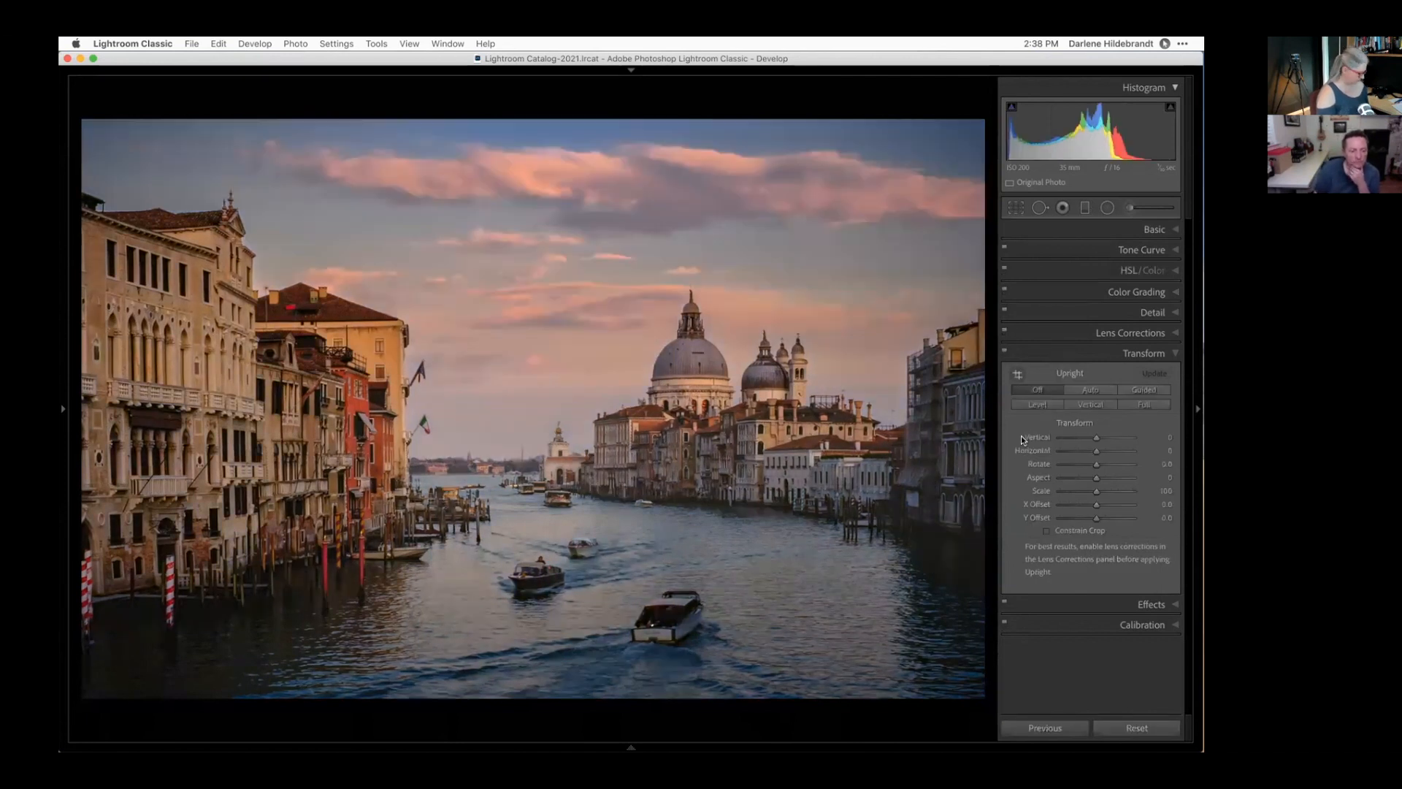
key("Tab")
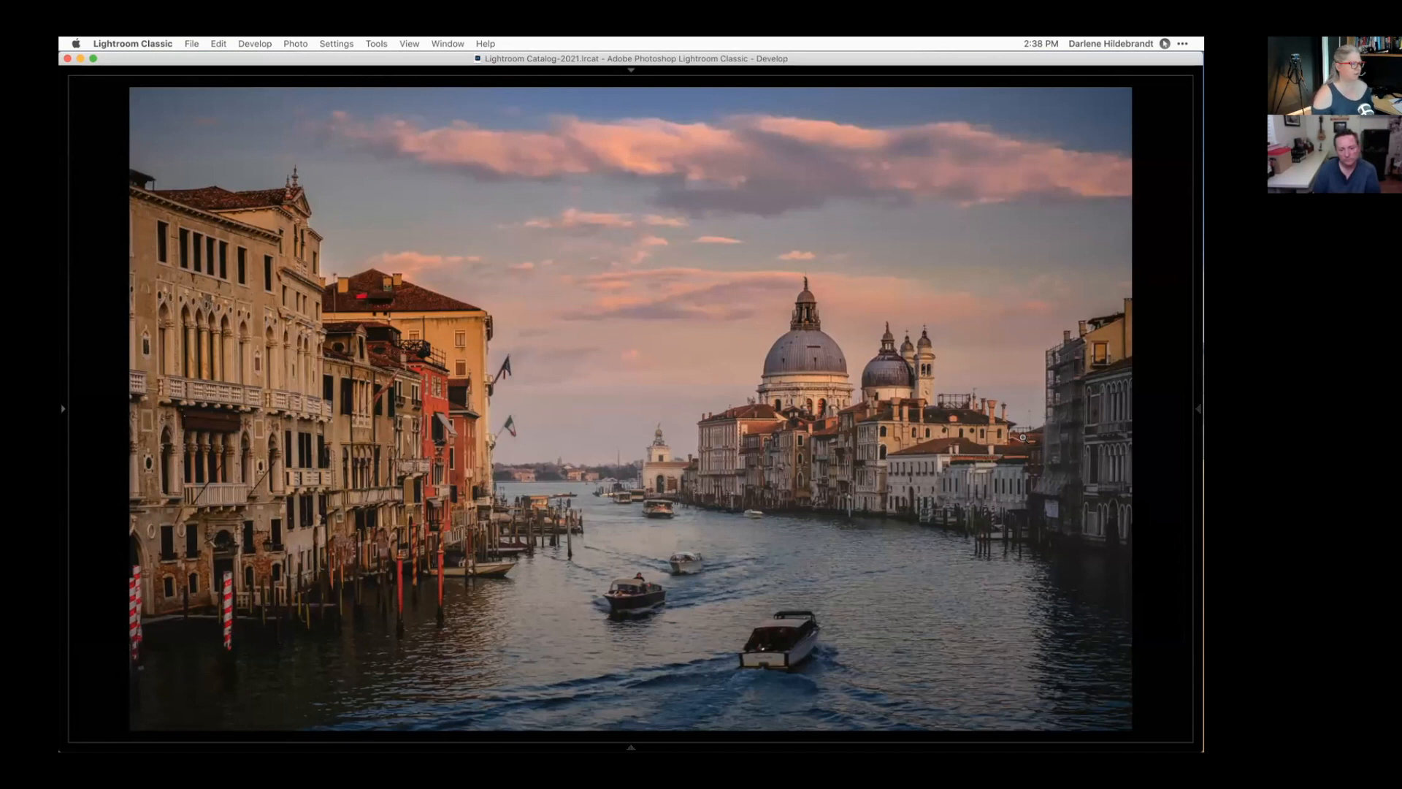
Inspect the domes, boats and canal-side buildings of the sunset version up close and return to the whole photo with the develop controls shown.
left_click(785, 507)
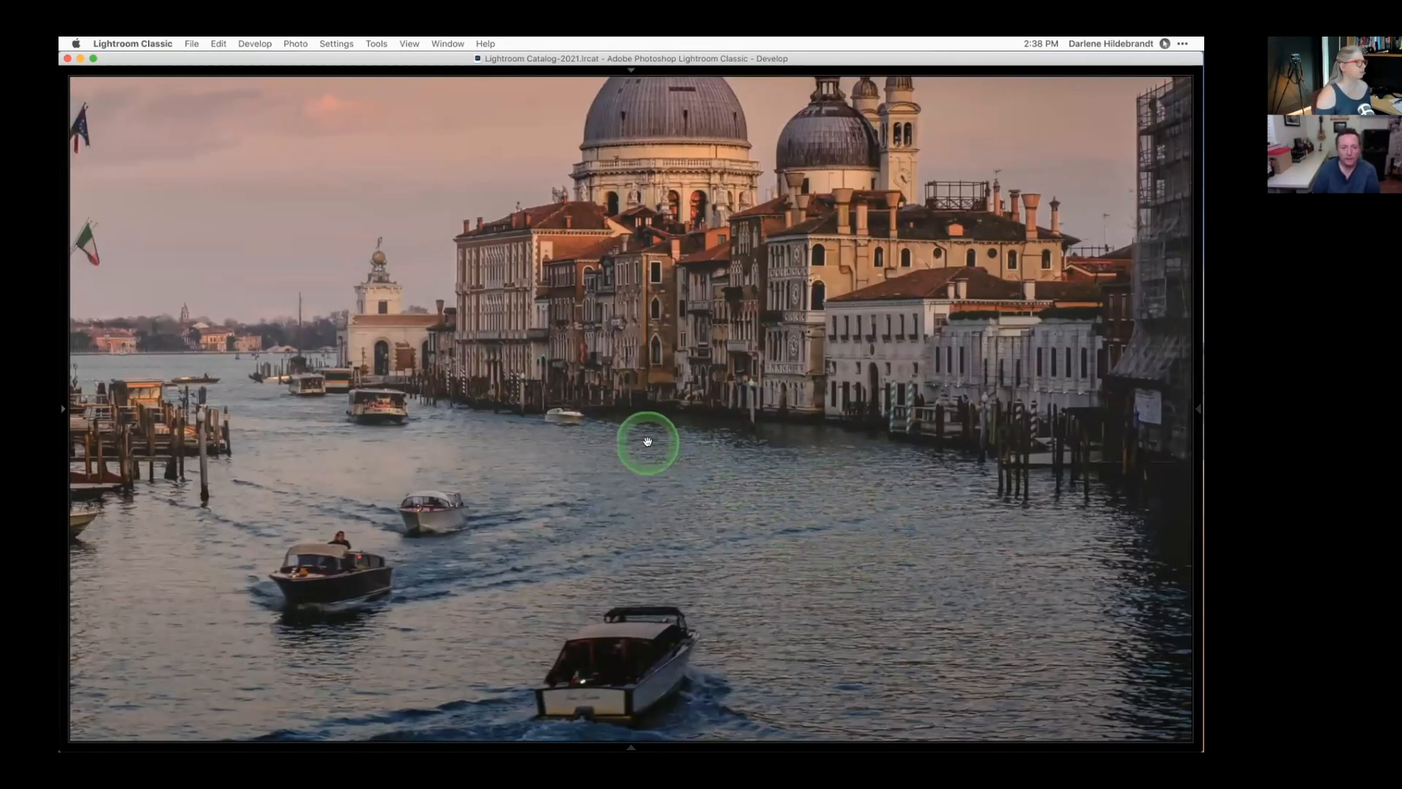
left_click(664, 275)
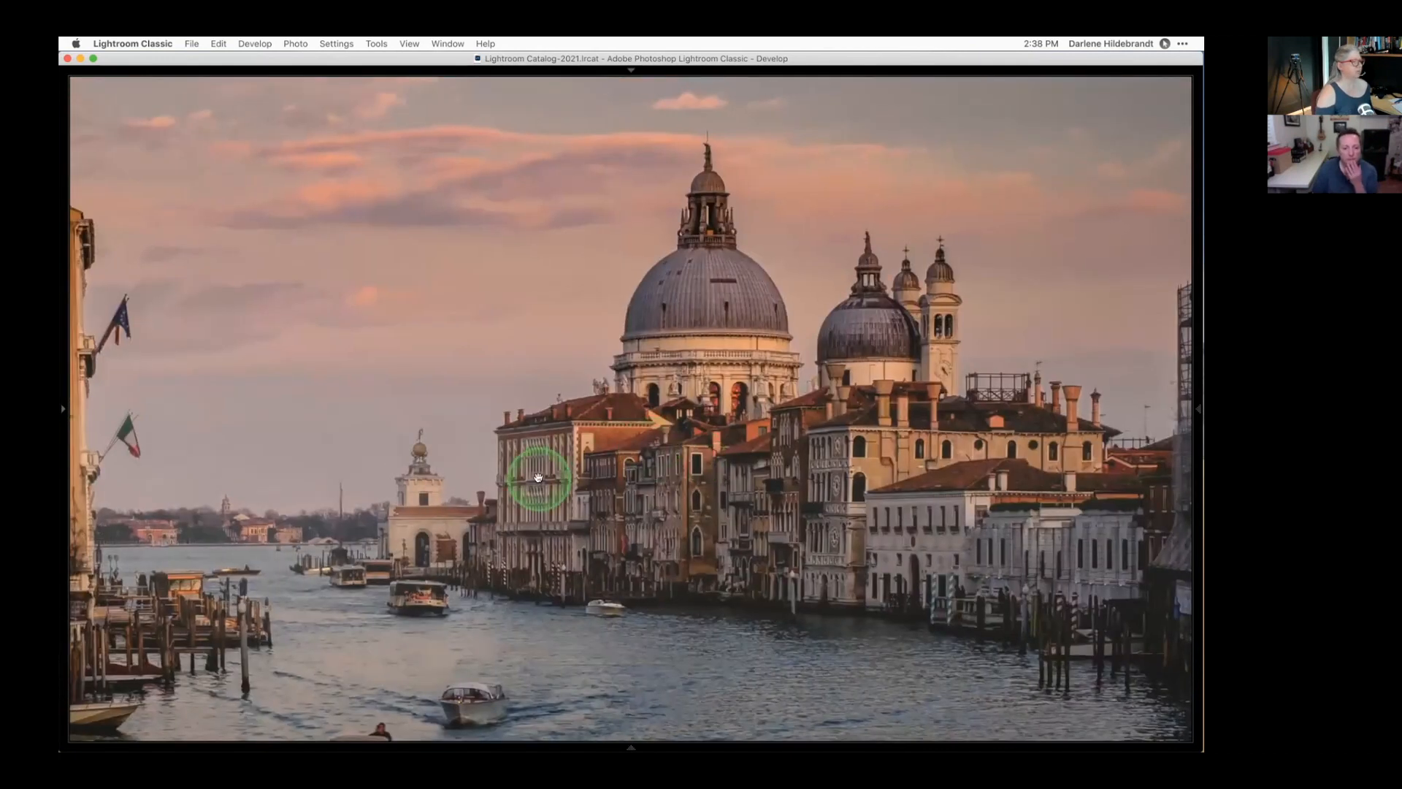
left_click_drag(505, 510, 721, 501)
left_click_drag(617, 475, 921, 455)
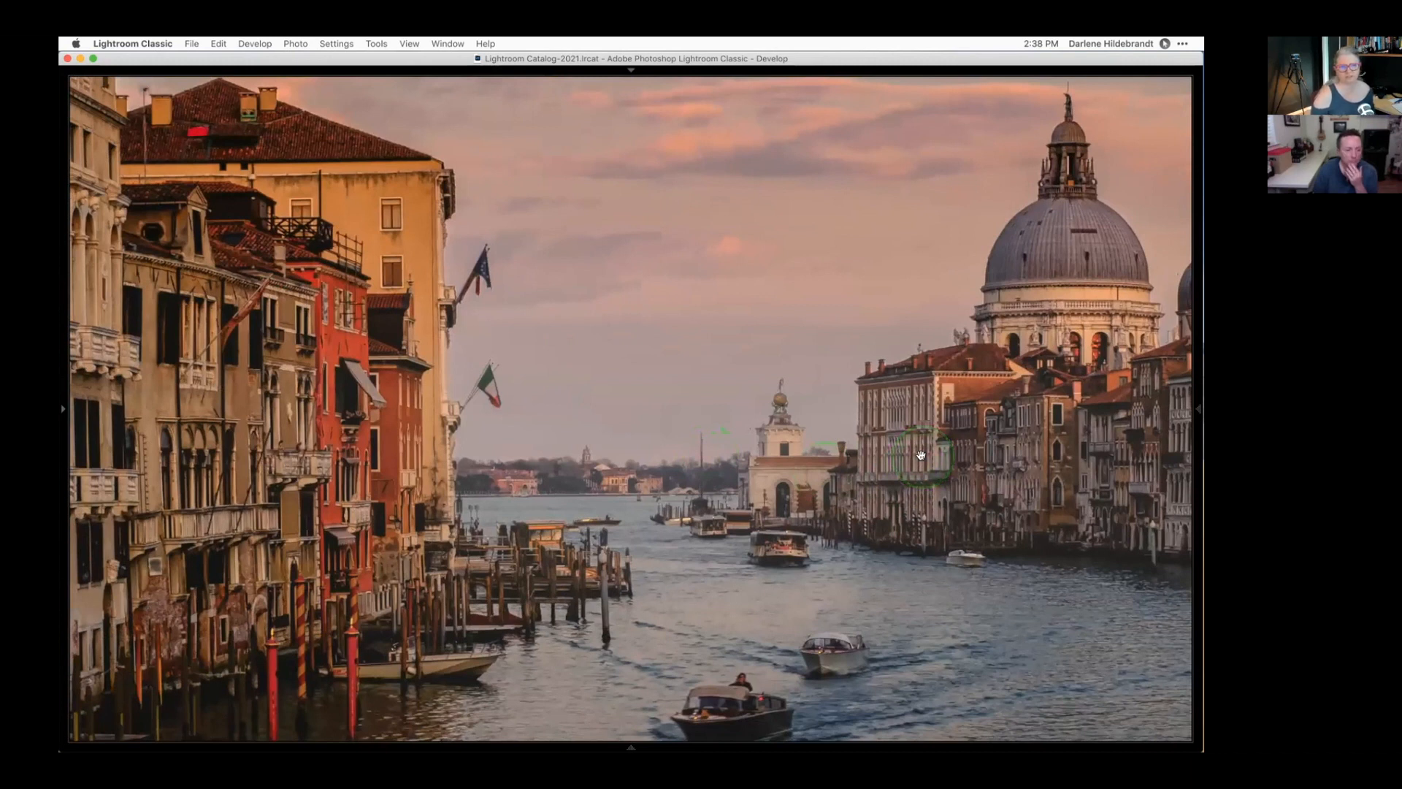
left_click(921, 455)
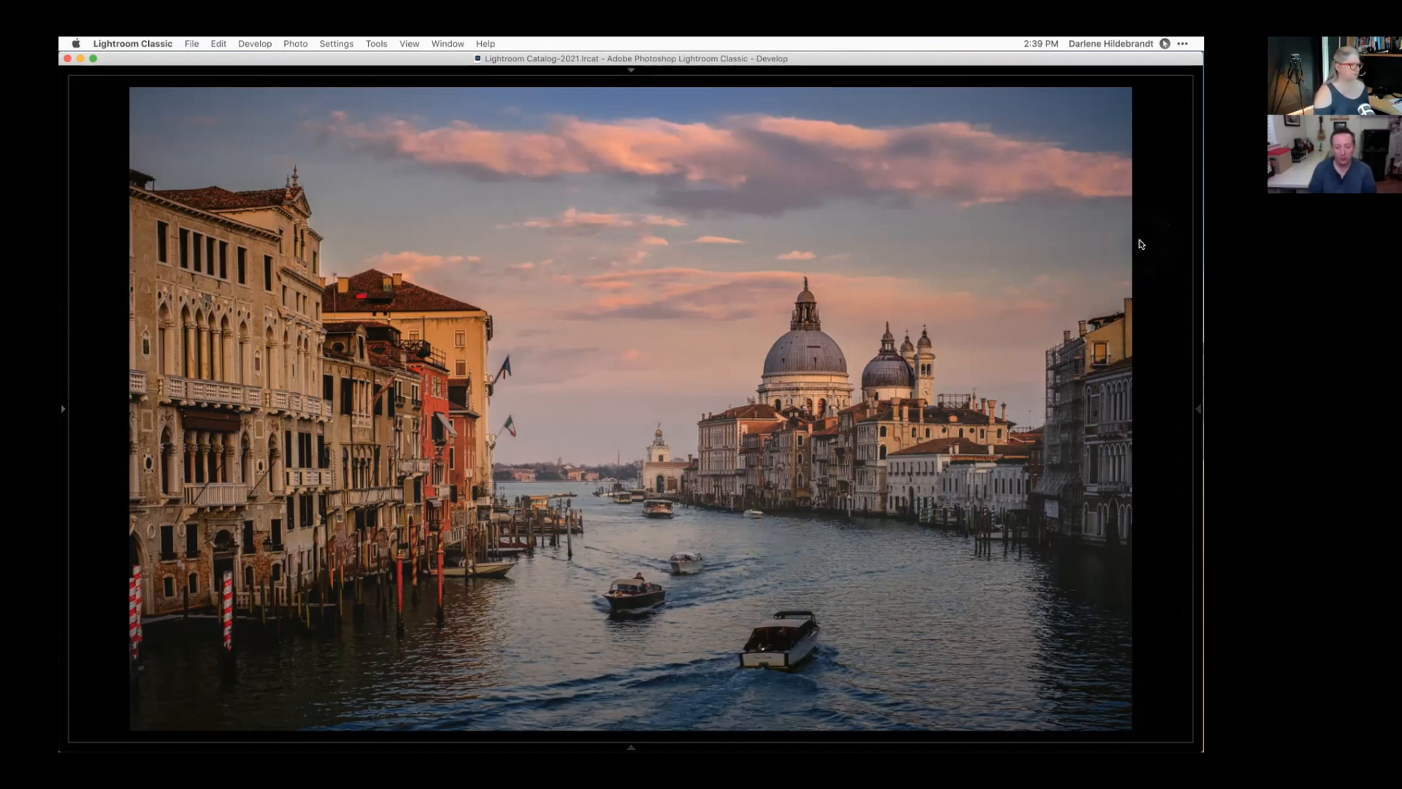
left_click(1197, 408)
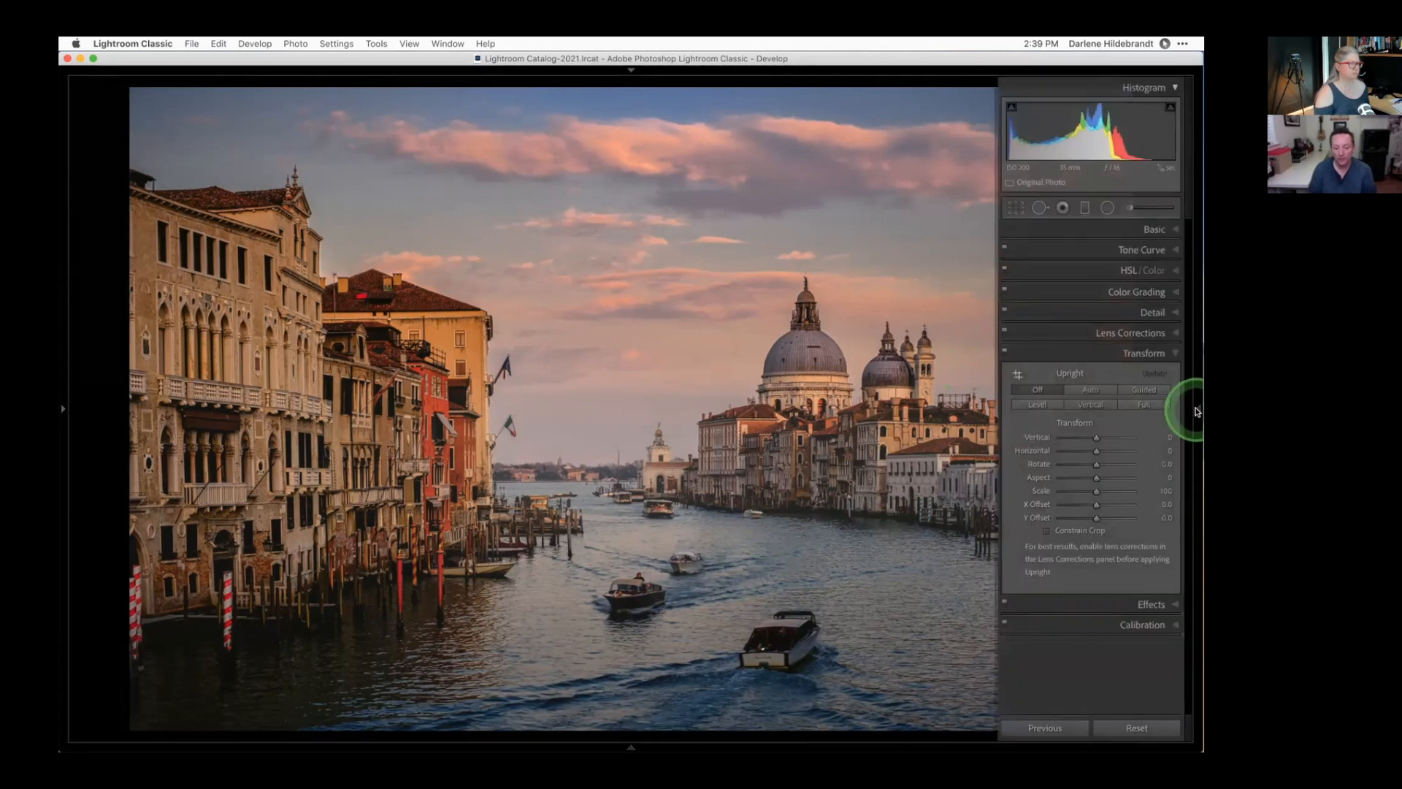
Convert the Venice canal photo to black and white, with Whites at +58 and Highlights at -53.
left_click(1155, 230)
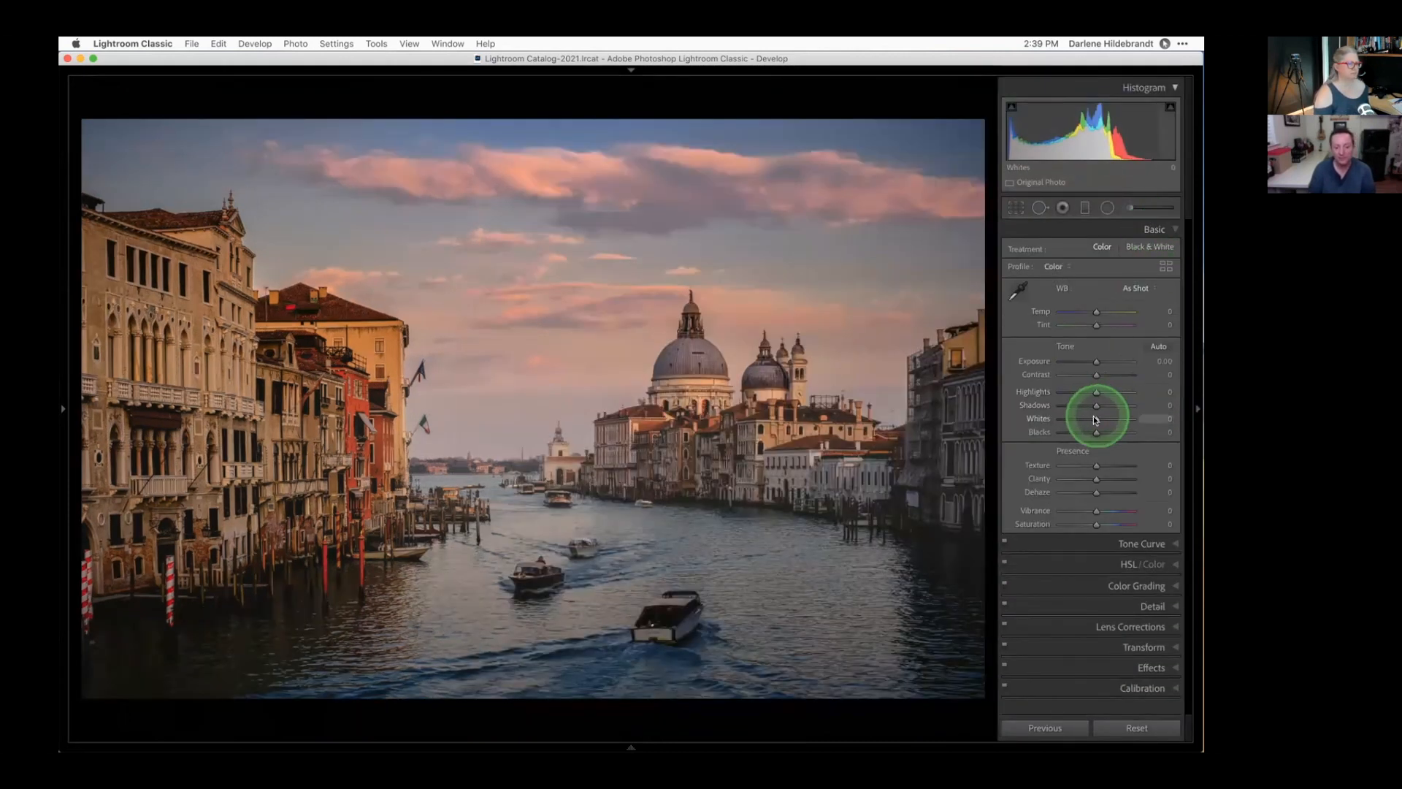
left_click_drag(1094, 420, 1103, 421)
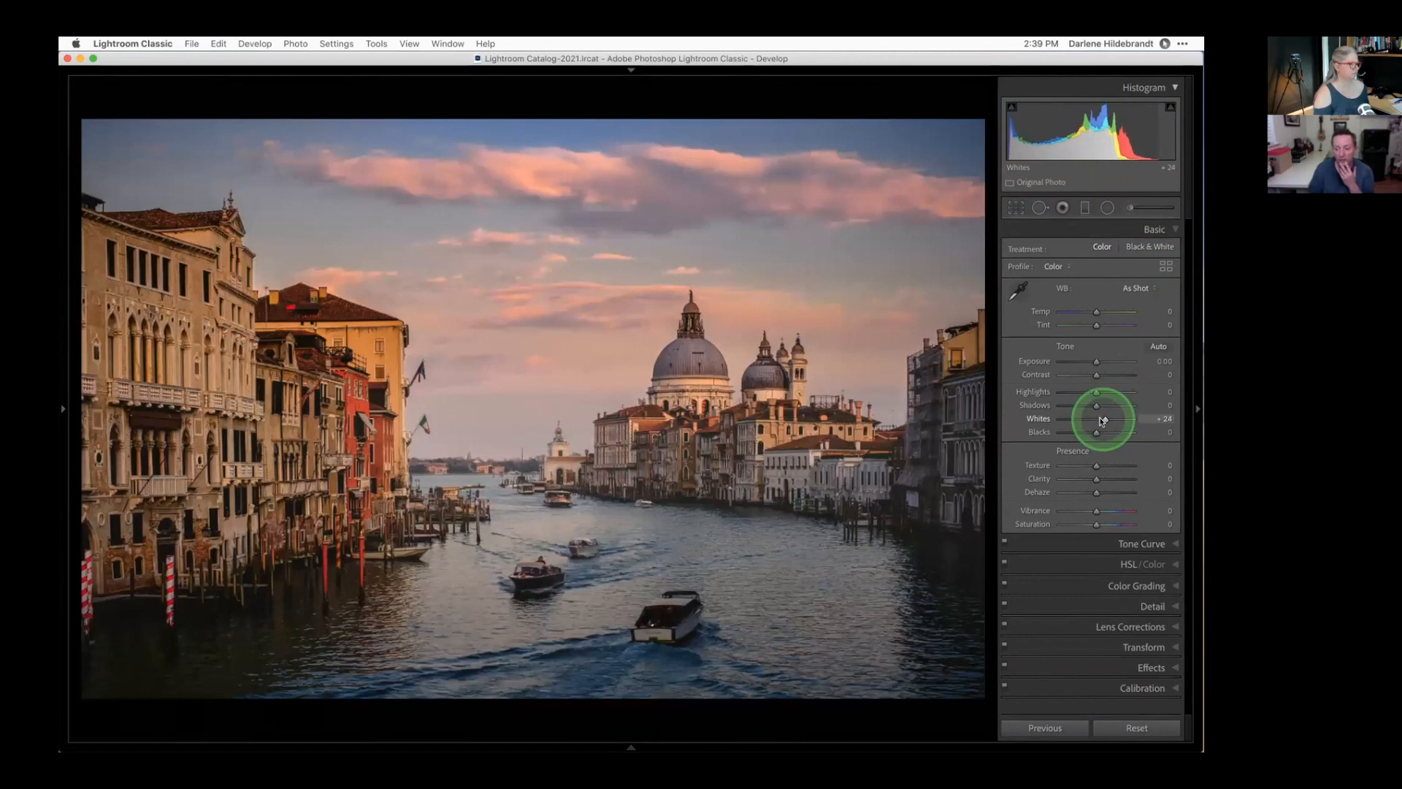
left_click(1150, 249)
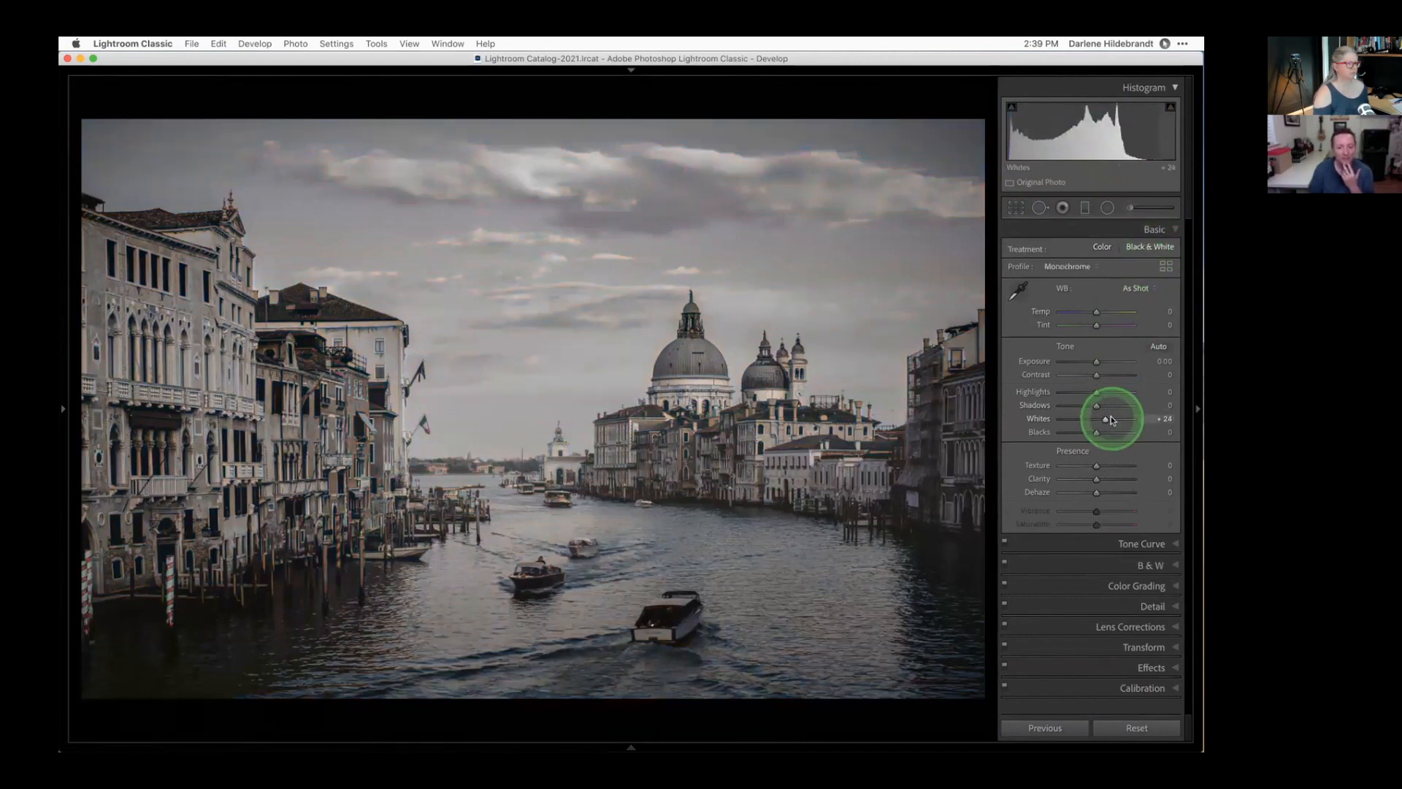
left_click_drag(1105, 417, 1117, 417)
key("alt")
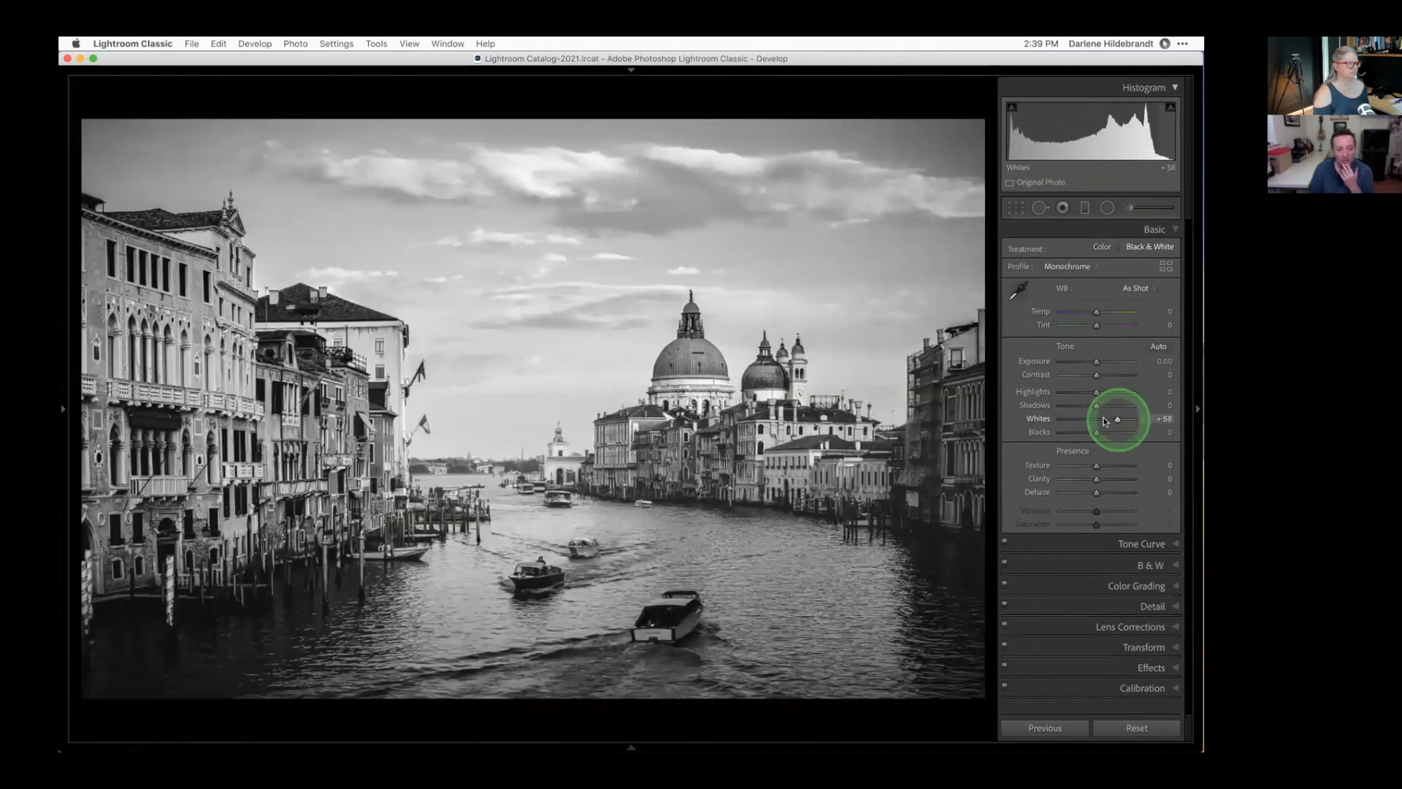
left_click(1075, 391)
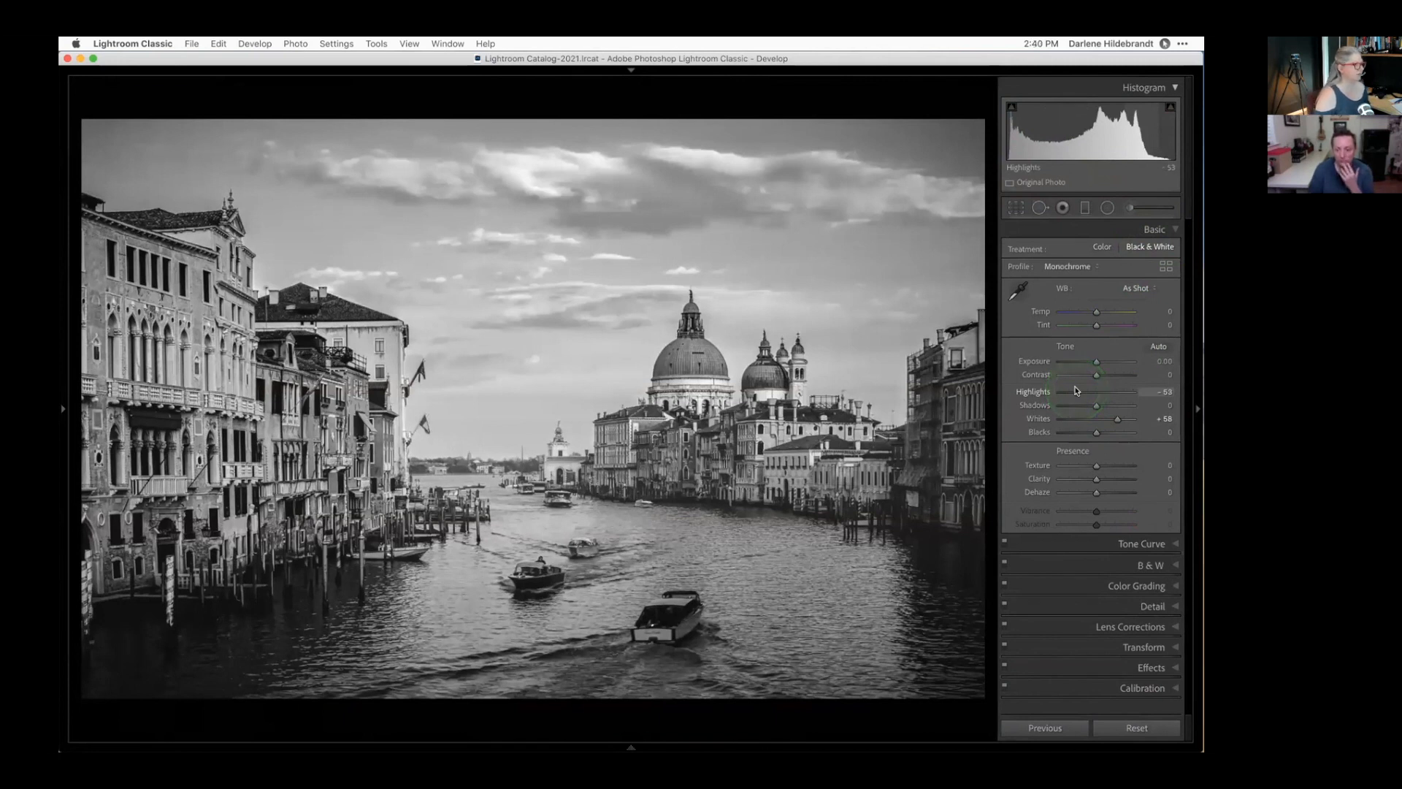
Tint the shadows of the black-and-white photo a warm sepia yellow with Color Grading and compare it with the unedited version.
left_click(1097, 592)
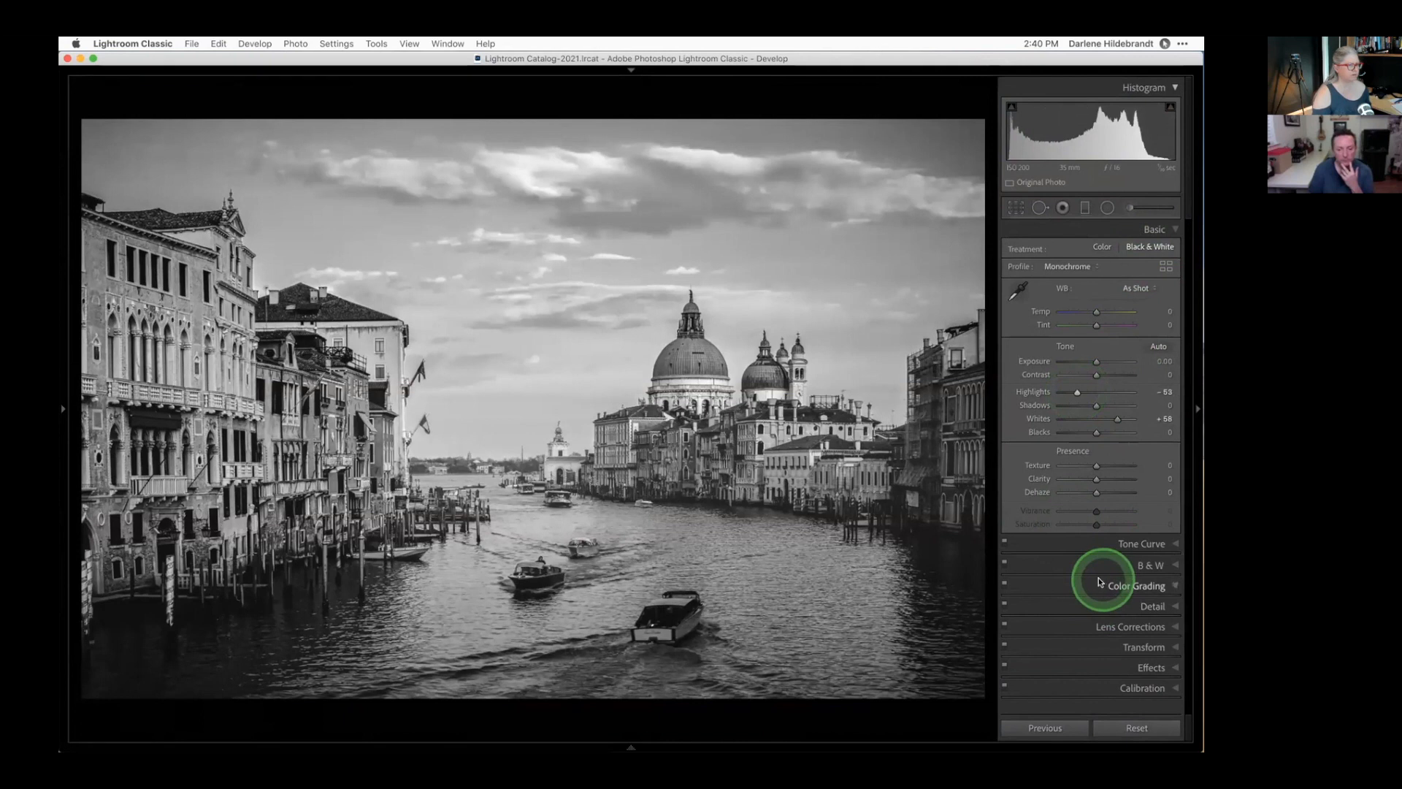
left_click(1099, 584)
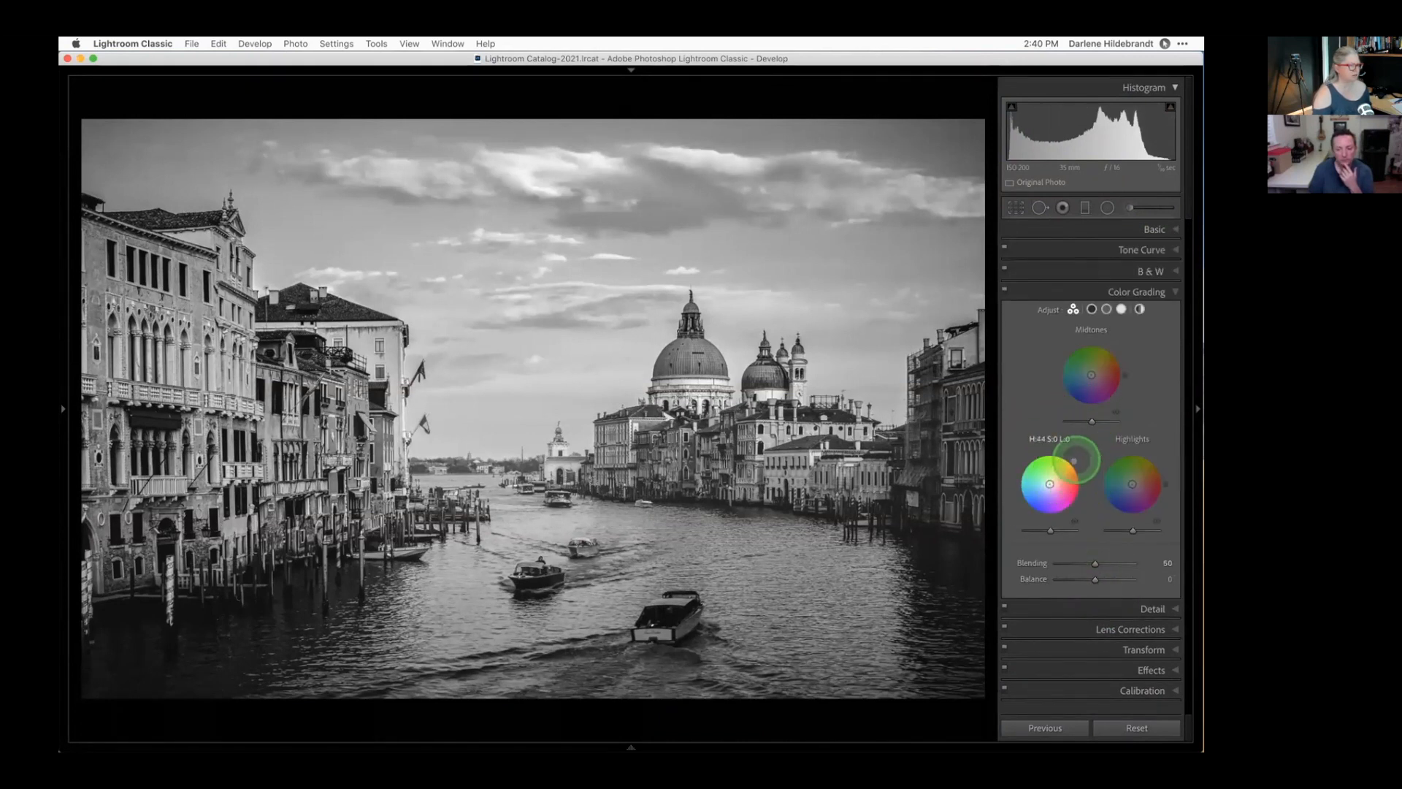
left_click(1052, 485)
mouse_move(1052, 485)
left_mouse_down()
mouse_move(1071, 460)
mouse_move(1058, 475)
left_mouse_up()
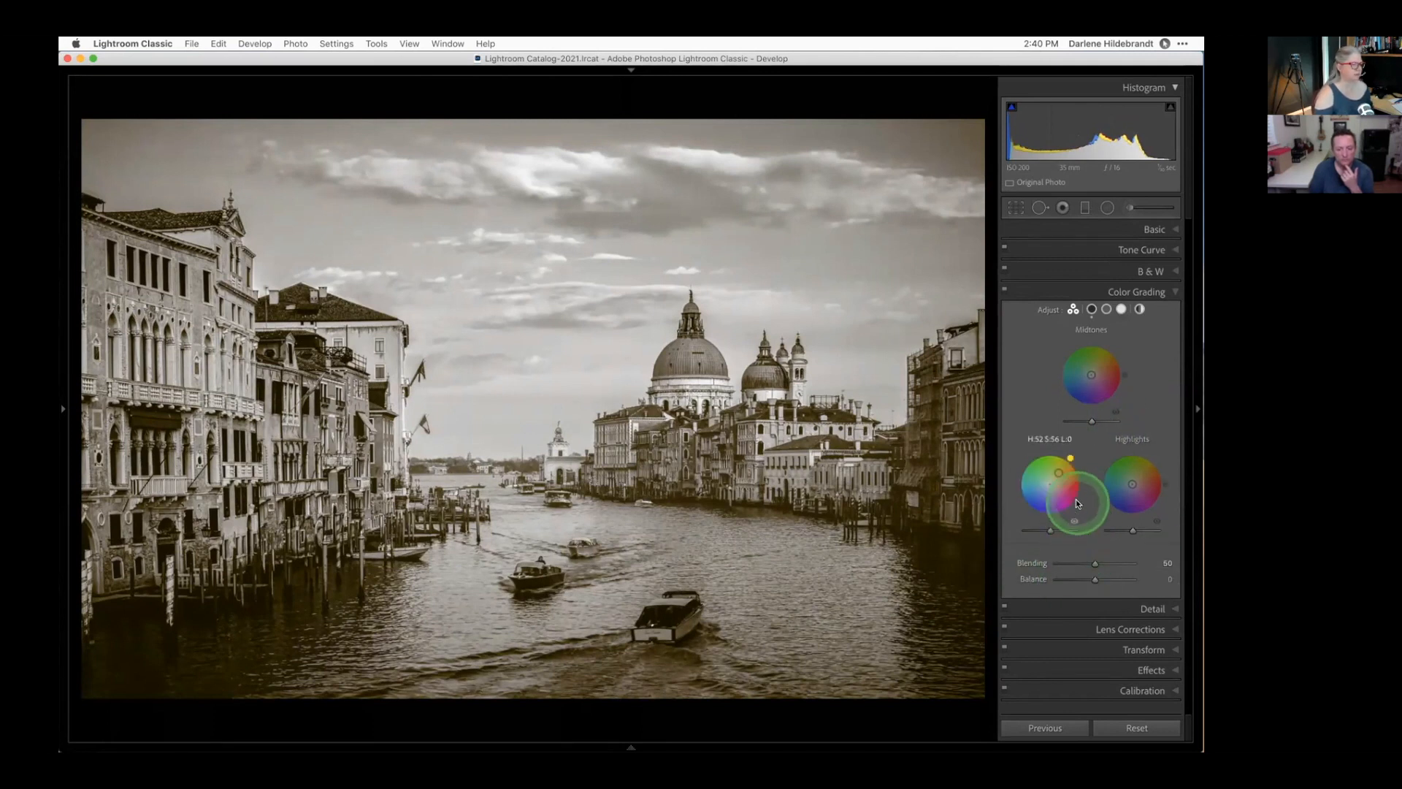
left_click_drag(1071, 457, 1068, 456)
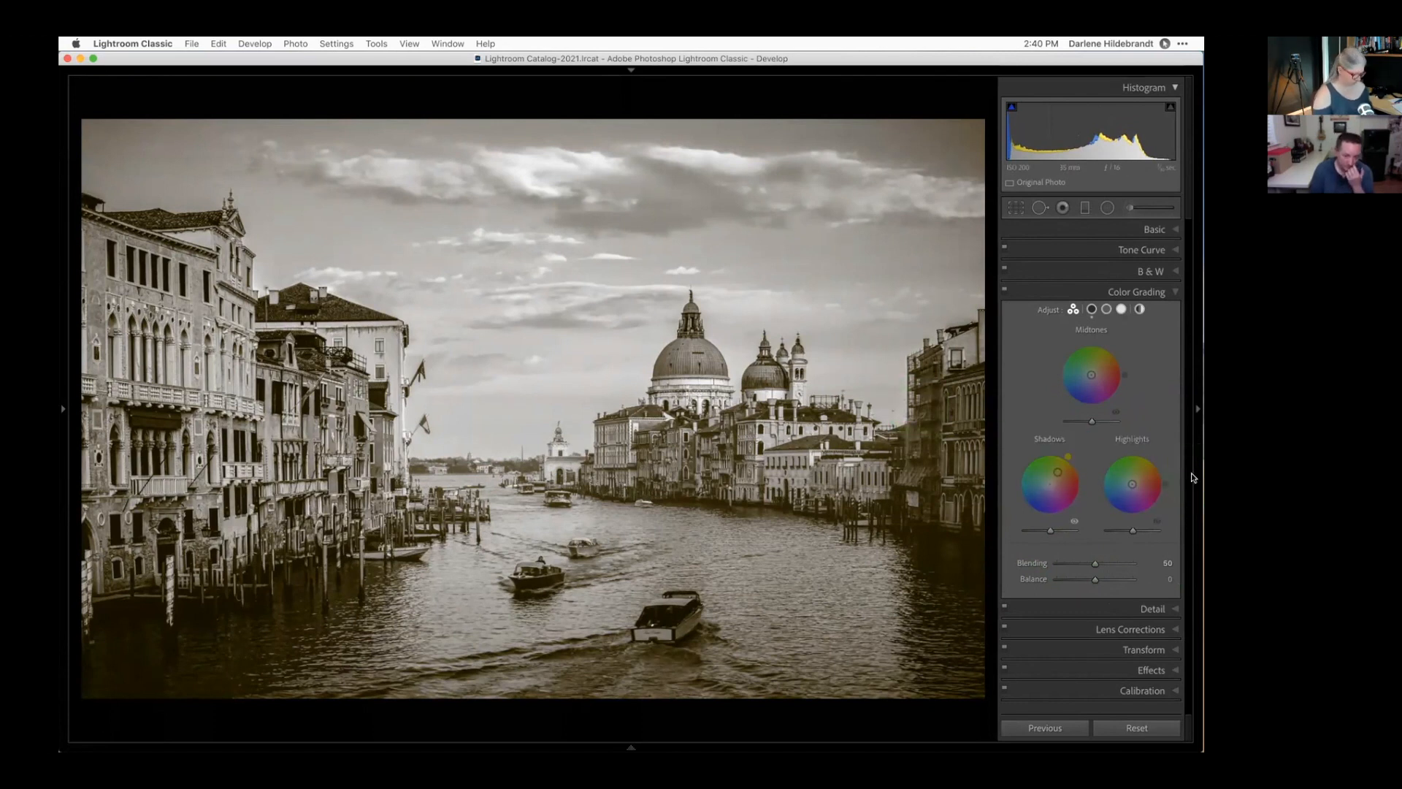
key("backslash")
key("backslash")
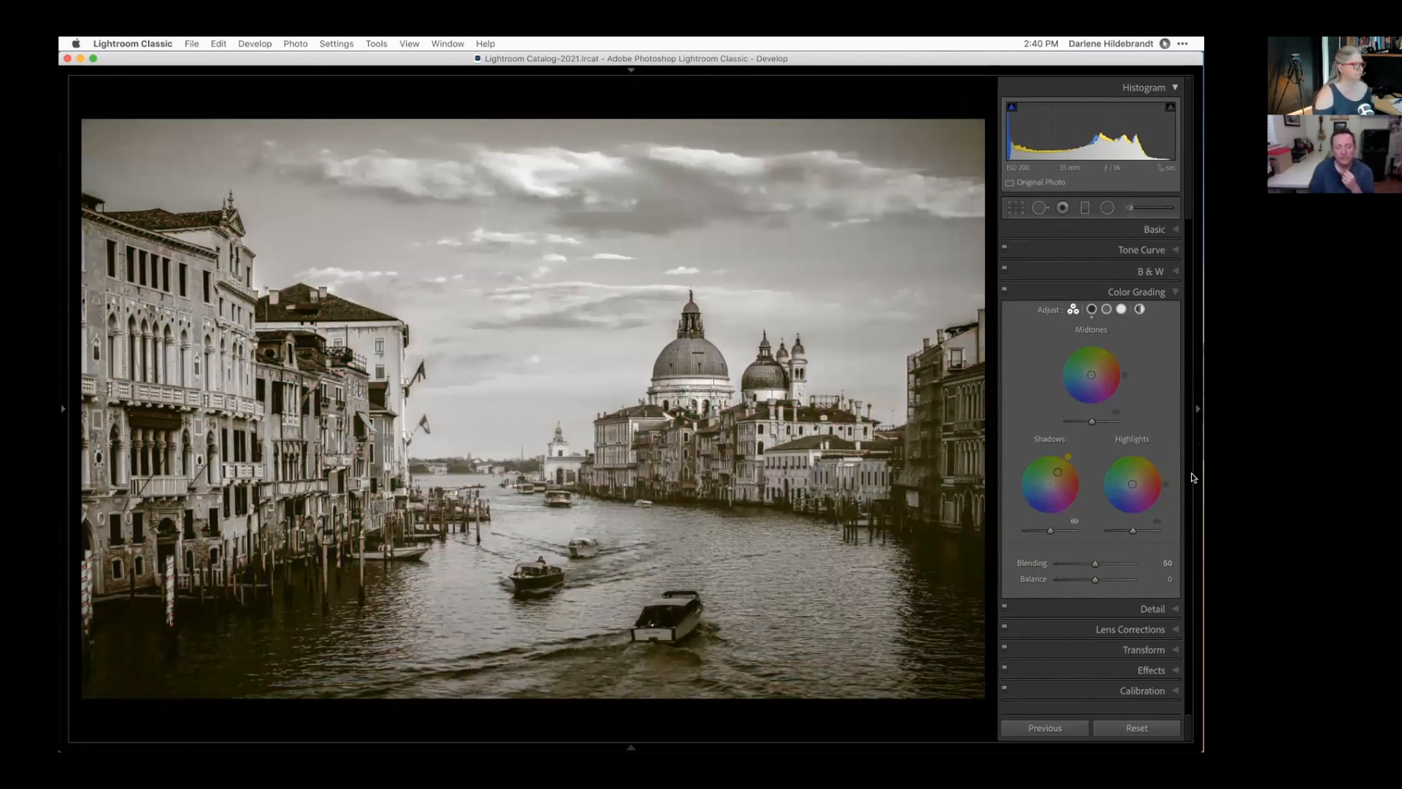
Set the black-and-white mix to Red -23, Orange +19, Yellow +67, Aqua -31, Blue -27, Purple -31 and Magenta -37, using targeted adjustment on the sky.
left_click(1152, 273)
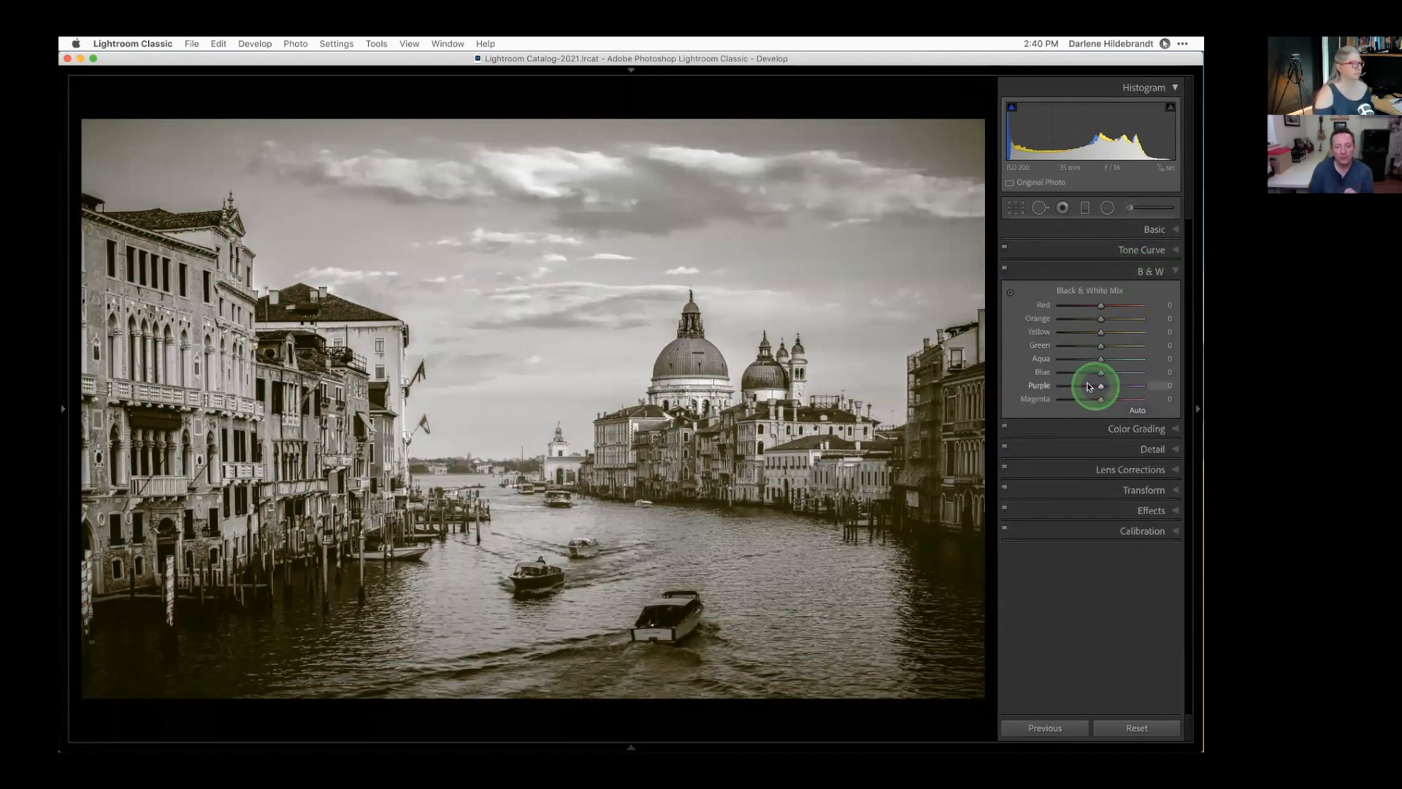
mouse_move(1083, 386)
left_mouse_down()
mouse_move(1095, 398)
mouse_move(1073, 399)
mouse_move(1103, 358)
mouse_move(1087, 359)
left_mouse_up()
left_click(1010, 293)
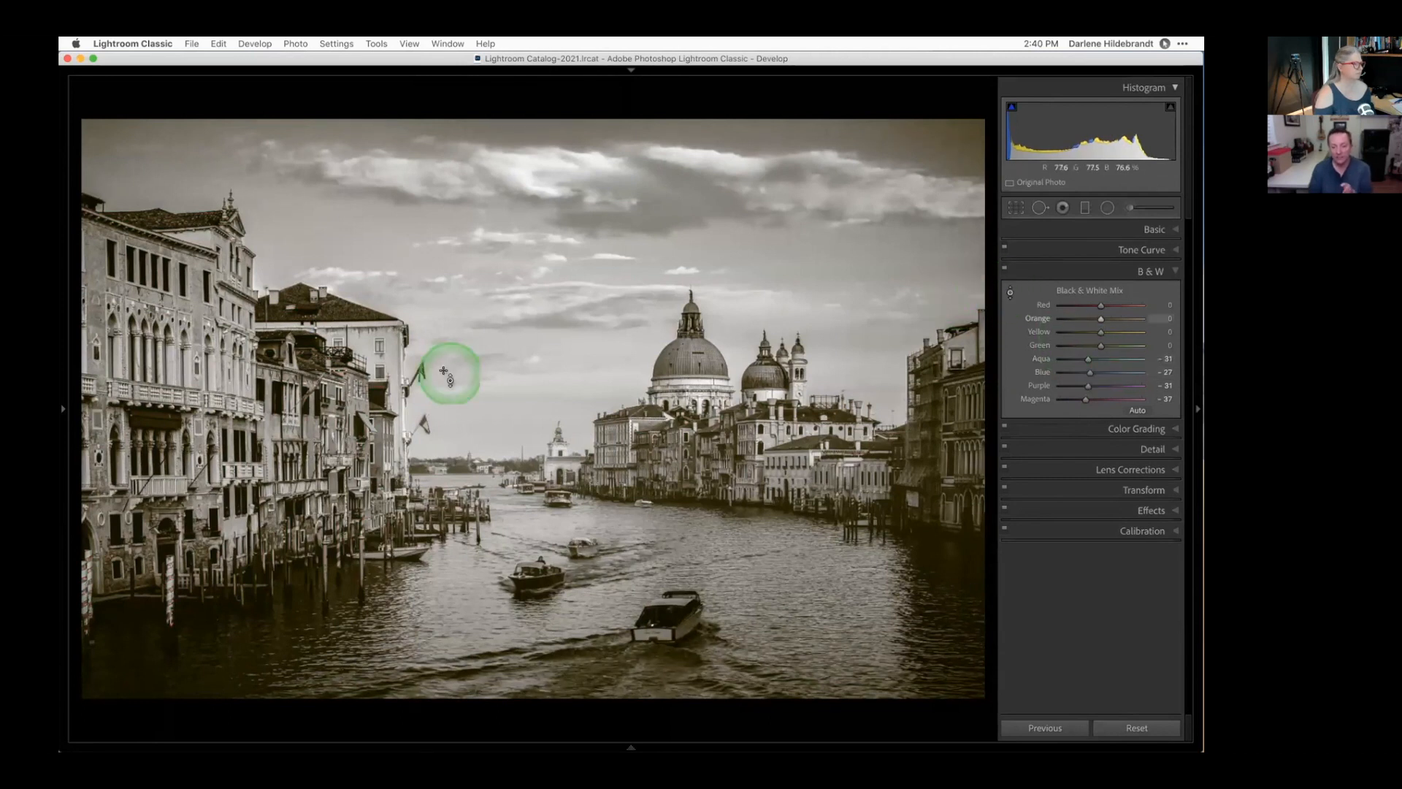
left_click_drag(507, 401, 504, 407)
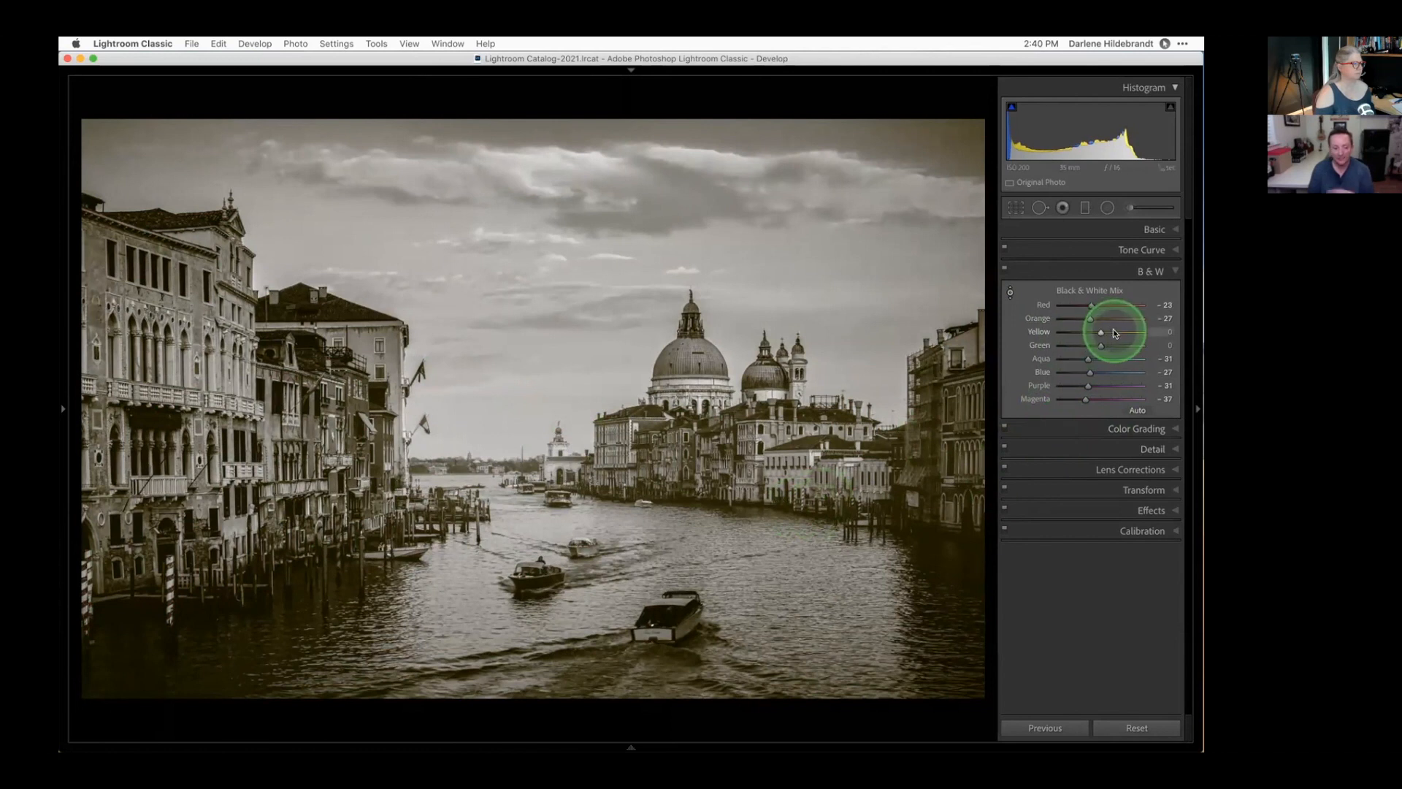
mouse_move(1100, 332)
left_mouse_down()
mouse_move(1136, 330)
mouse_move(1109, 320)
left_mouse_up()
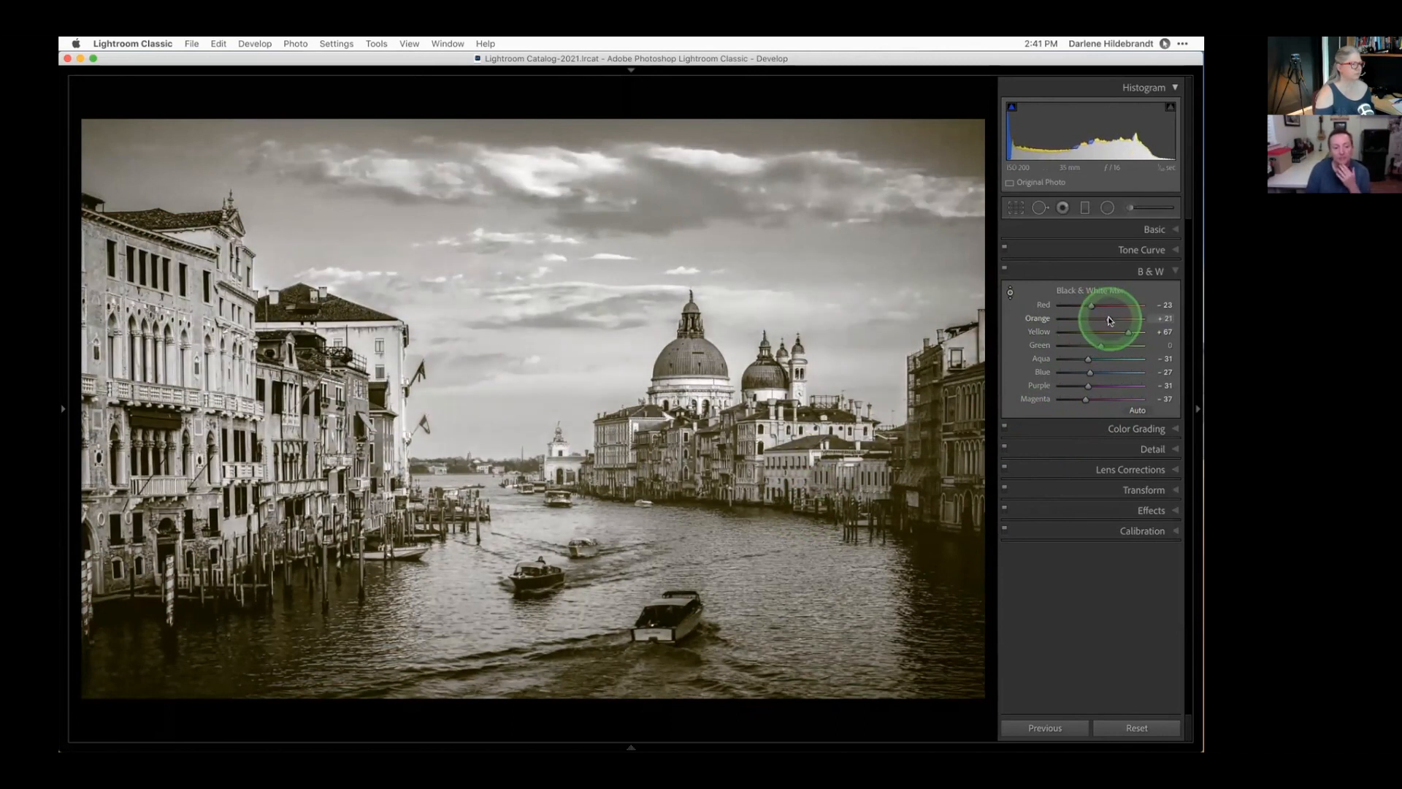
left_click_drag(1109, 320, 1108, 320)
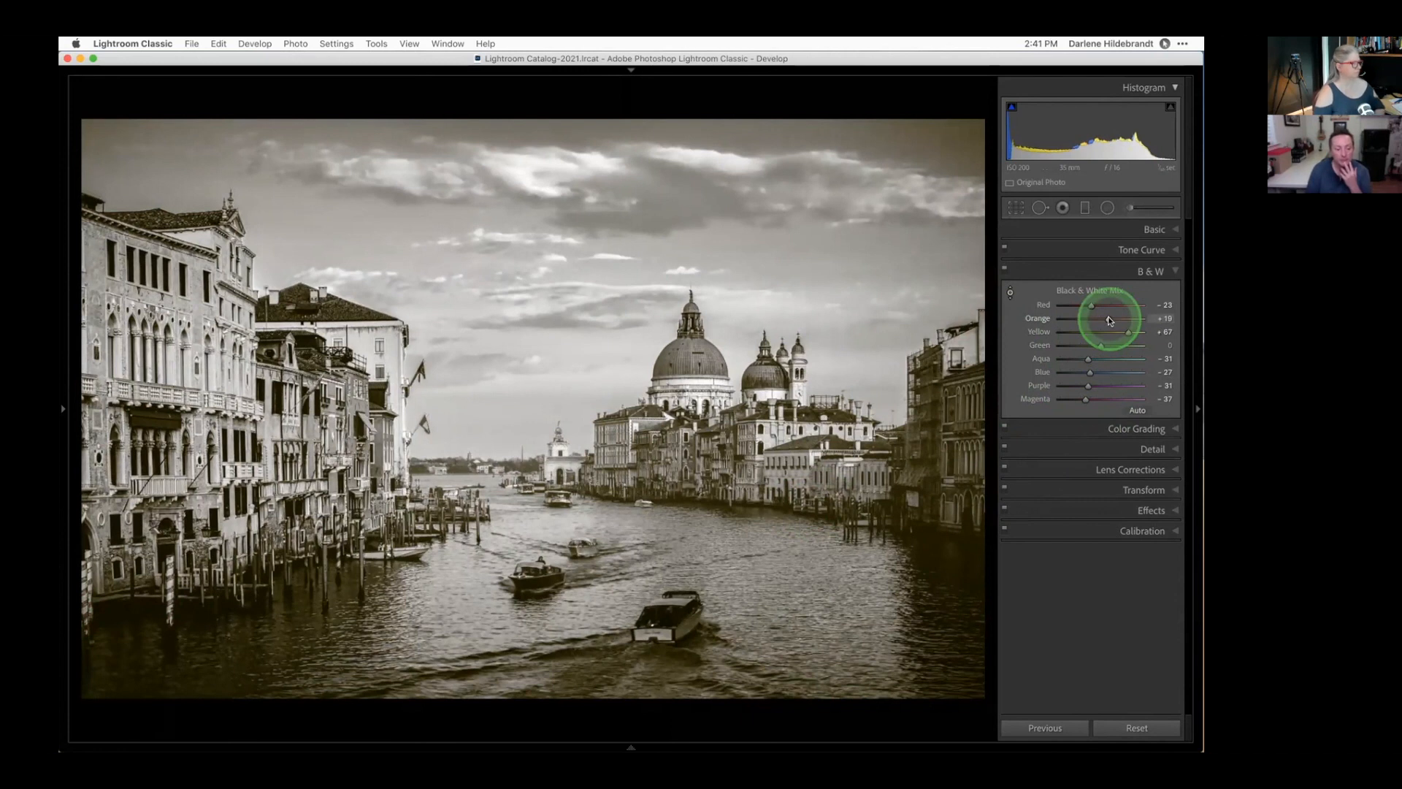